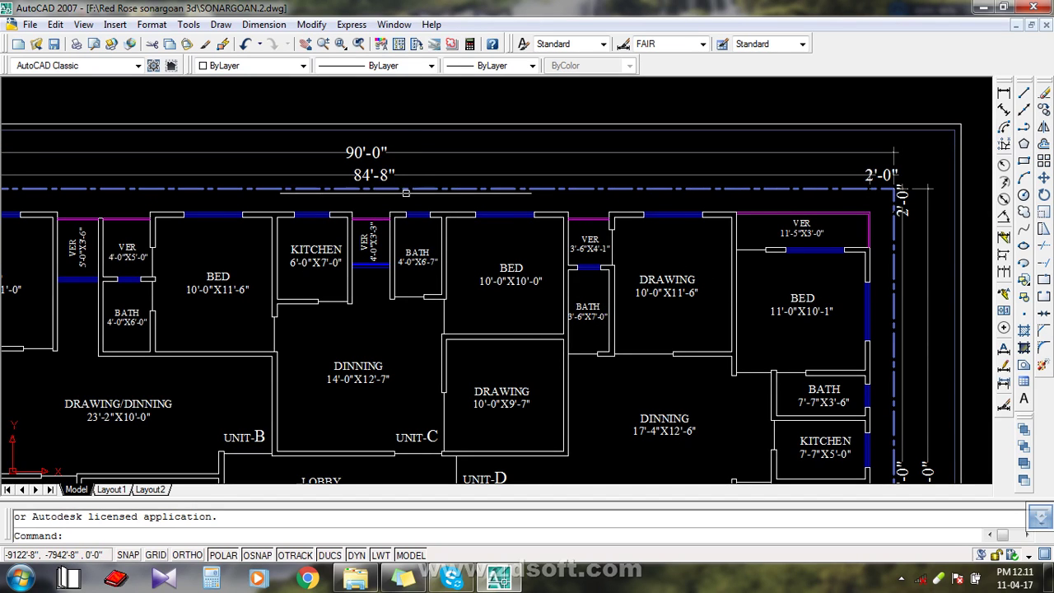
Examine the blue window lines in the outer wall of the 10'-0"X10'-0" bedroom and the rooms around it.
{"action": "scroll", "coordinate": [416, 263], "scroll_direction": "up", "scroll_amount": 1}
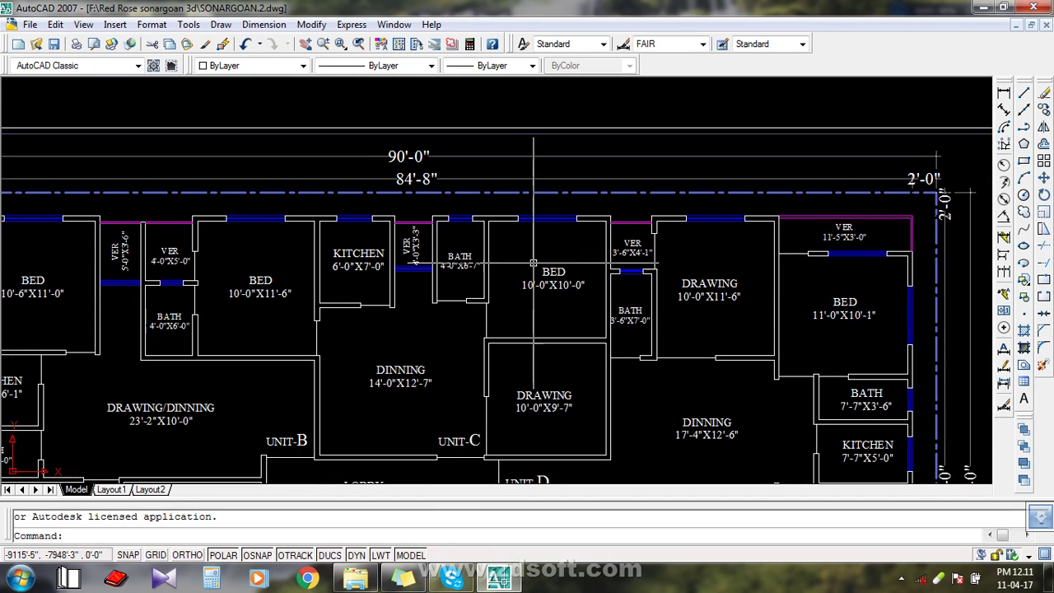
{"action": "scroll", "coordinate": [515, 230], "scroll_direction": "up", "scroll_amount": 2}
{"action": "scroll", "coordinate": [530, 224], "scroll_direction": "up", "scroll_amount": 2}
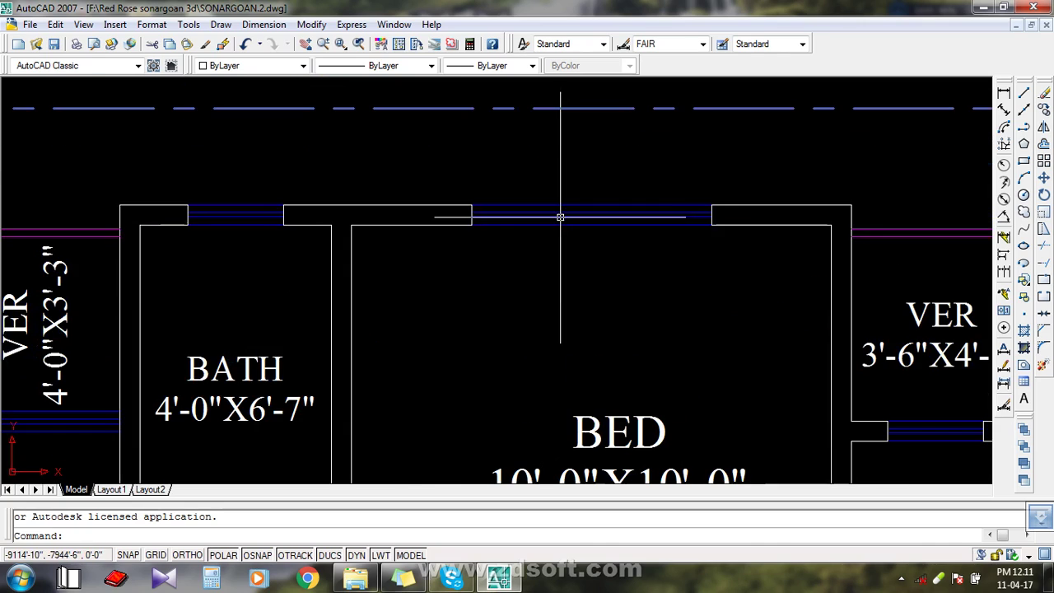
{"action": "scroll", "coordinate": [591, 224], "scroll_direction": "up", "scroll_amount": 1}
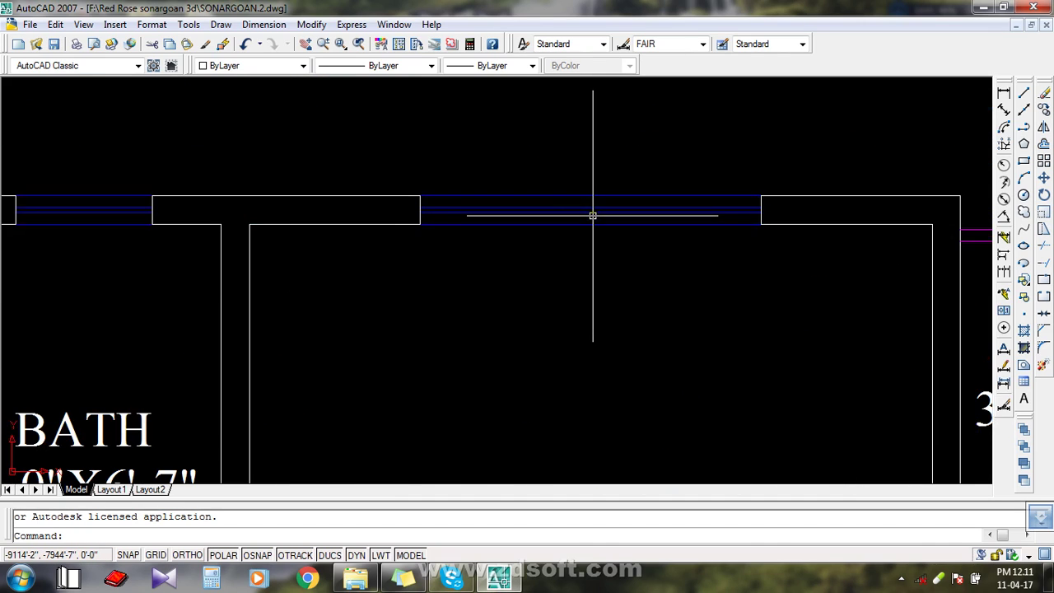
{"action": "scroll", "coordinate": [593, 222], "scroll_direction": "up", "scroll_amount": 1}
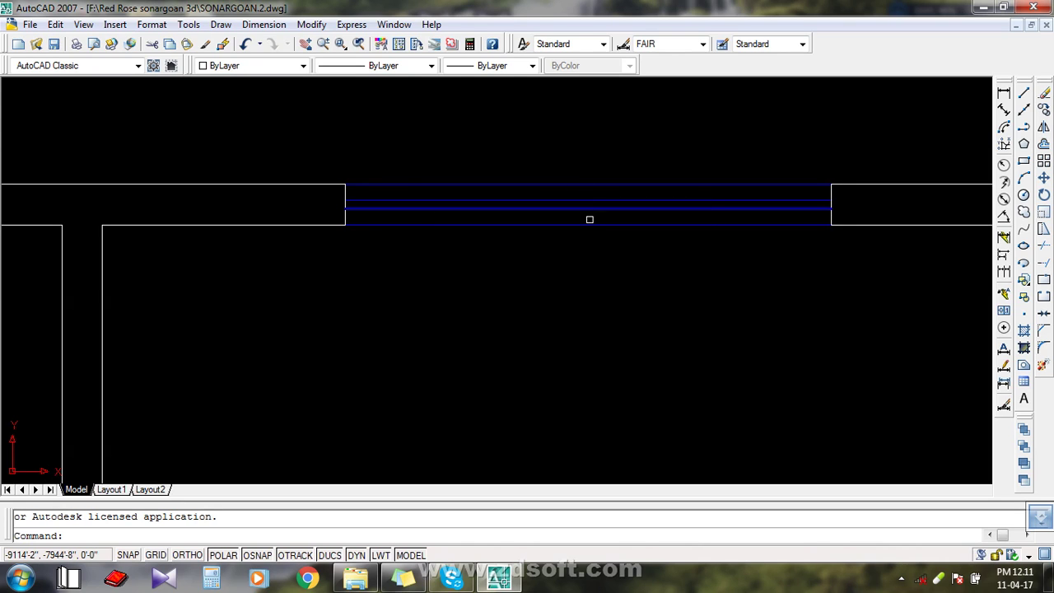
{"action": "scroll", "coordinate": [700, 297], "scroll_direction": "down", "scroll_amount": 4}
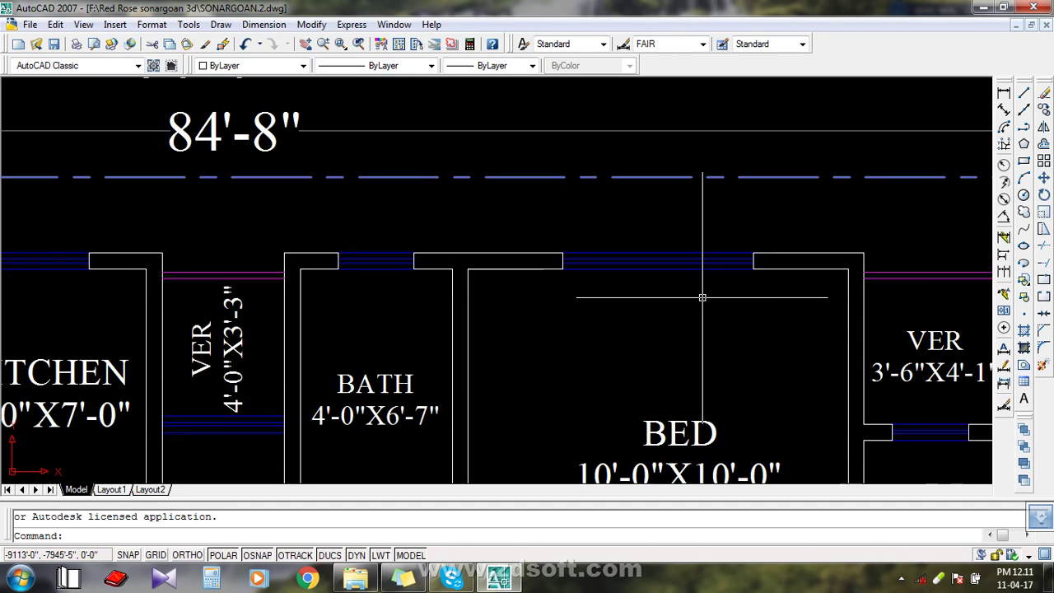
{"action": "scroll", "coordinate": [569, 247], "scroll_direction": "down", "scroll_amount": 3}
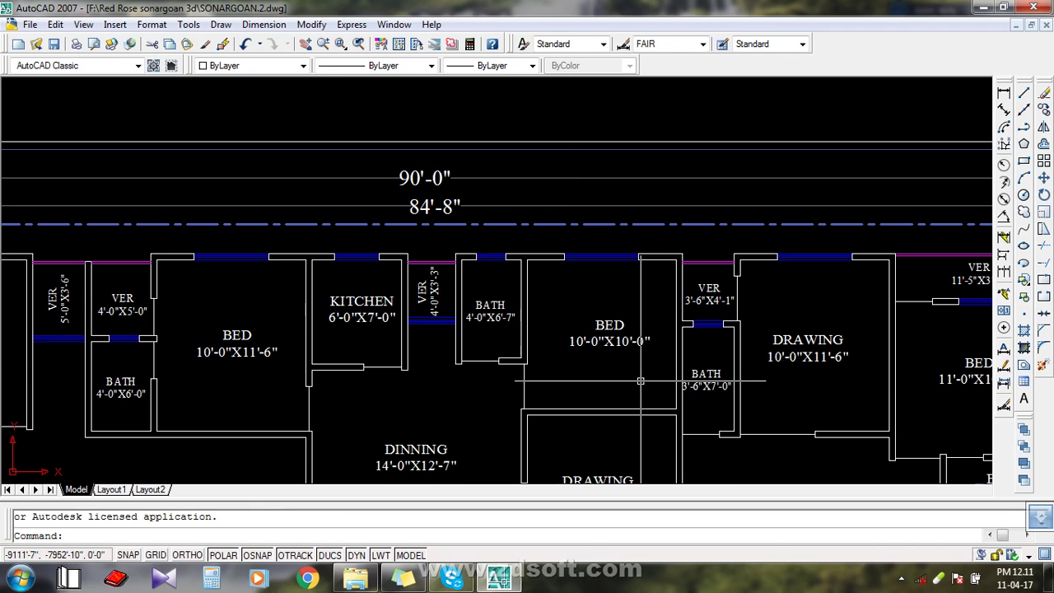
{"action": "scroll", "coordinate": [519, 317], "scroll_direction": "down", "scroll_amount": 4}
{"action": "scroll", "coordinate": [610, 395], "scroll_direction": "up", "scroll_amount": 1}
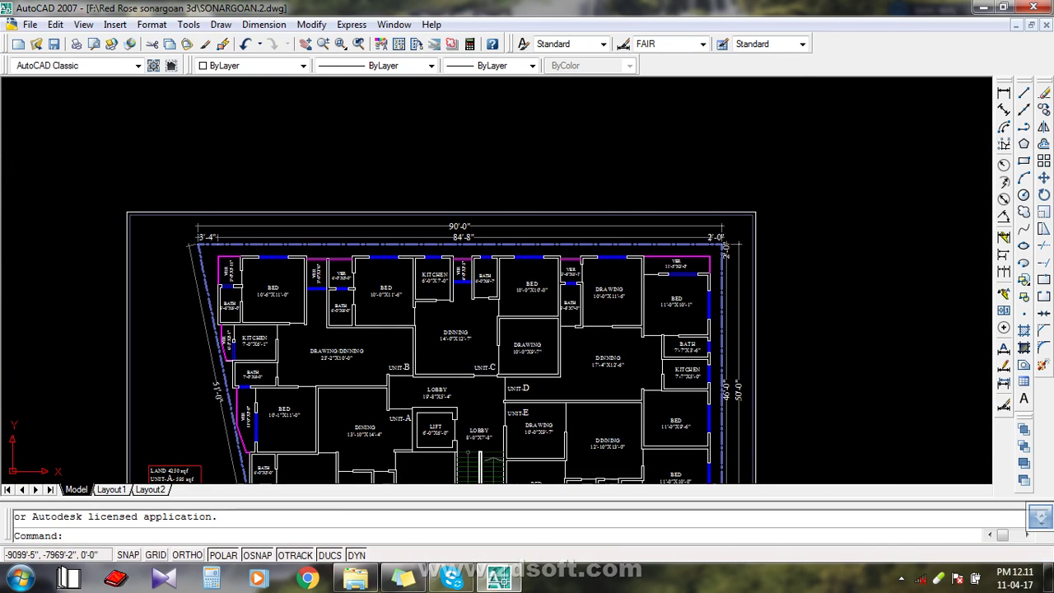
Examine the room layout of the typical floor plan, from the individual units out to the whole drawing sheet.
{"action": "scroll", "coordinate": [641, 424], "scroll_direction": "up", "scroll_amount": 3}
{"action": "scroll", "coordinate": [642, 426], "scroll_direction": "down", "scroll_amount": 4}
{"action": "scroll", "coordinate": [647, 429], "scroll_direction": "up", "scroll_amount": 1}
{"action": "scroll", "coordinate": [467, 440], "scroll_direction": "up", "scroll_amount": 3}
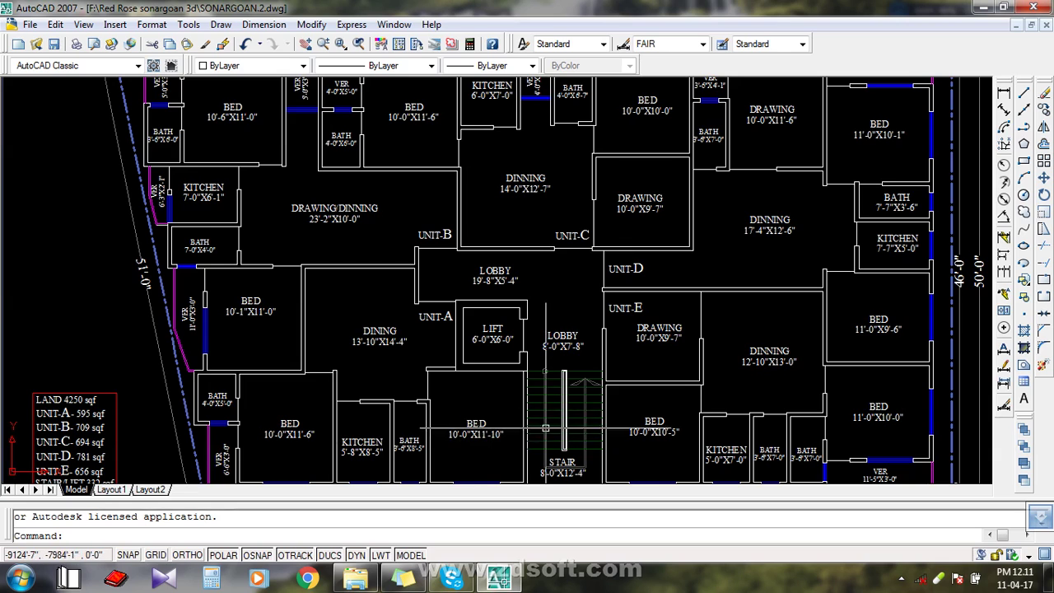
{"action": "middle_click_drag", "start_coordinate": [521, 343], "coordinate": [513, 316]}
{"action": "scroll", "coordinate": [480, 307], "scroll_direction": "down", "scroll_amount": 6}
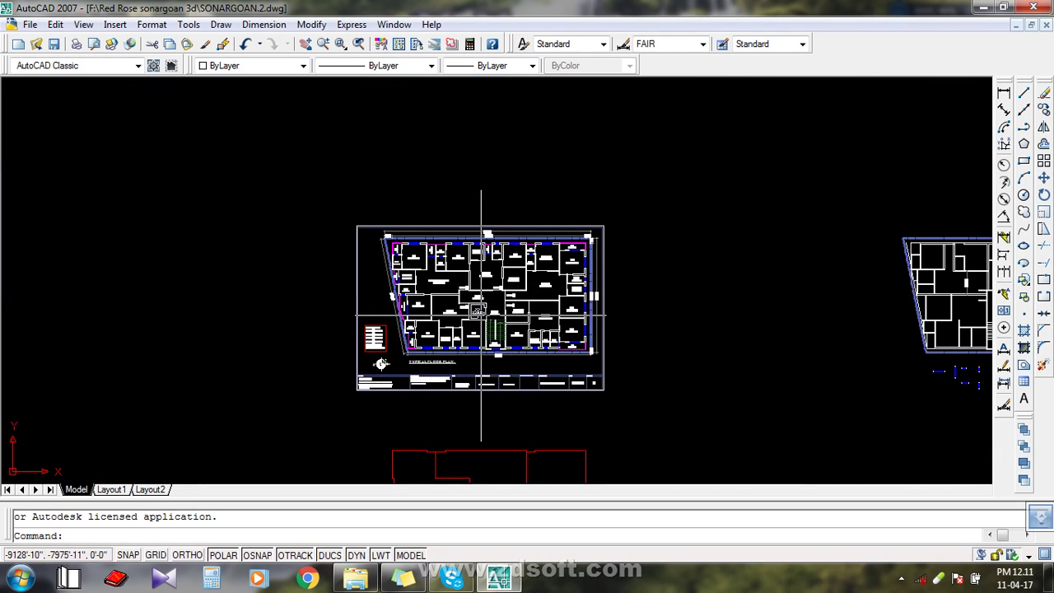
{"action": "mouse_move", "coordinate": [823, 339]}
{"action": "middle_mouse_down"}
{"action": "mouse_move", "coordinate": [495, 322]}
{"action": "mouse_move", "coordinate": [782, 332]}
{"action": "middle_mouse_up"}
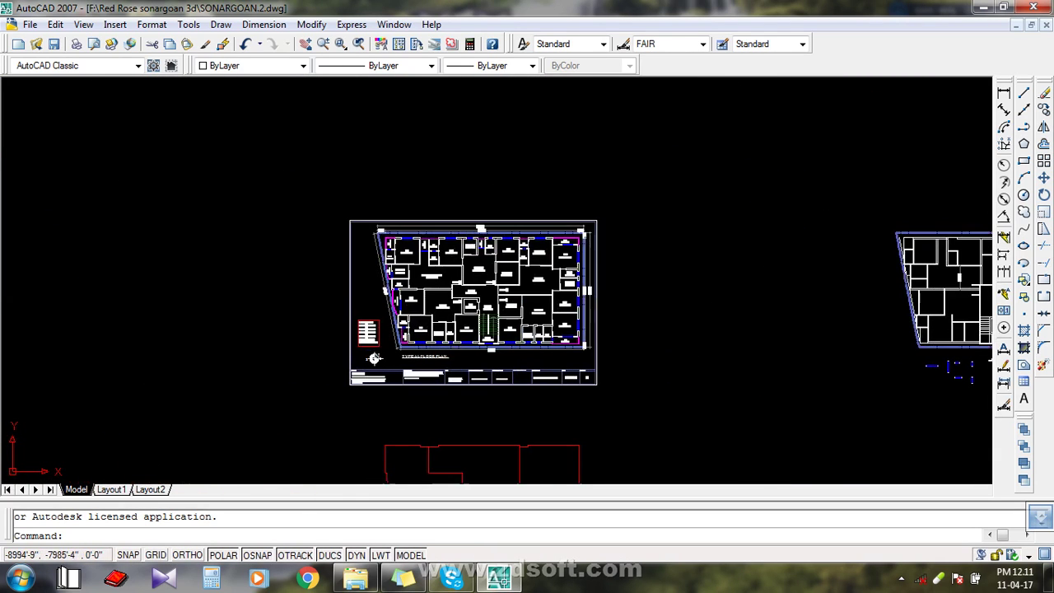
{"action": "scroll", "coordinate": [485, 259], "scroll_direction": "up", "scroll_amount": 2}
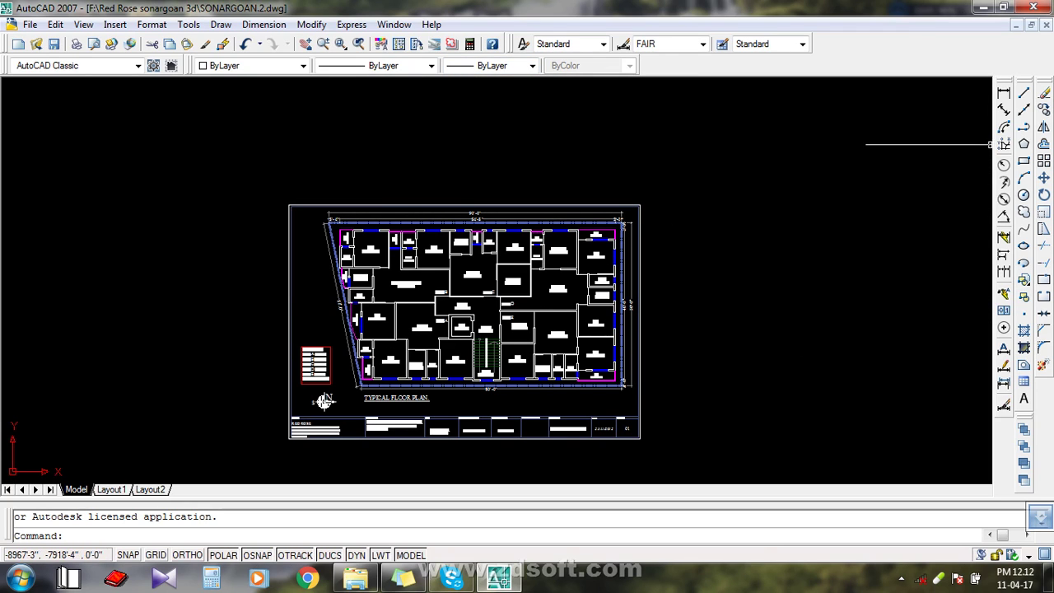
Show the Layers toolbar in the workspace.
{"action": "right_click", "coordinate": [1024, 160]}
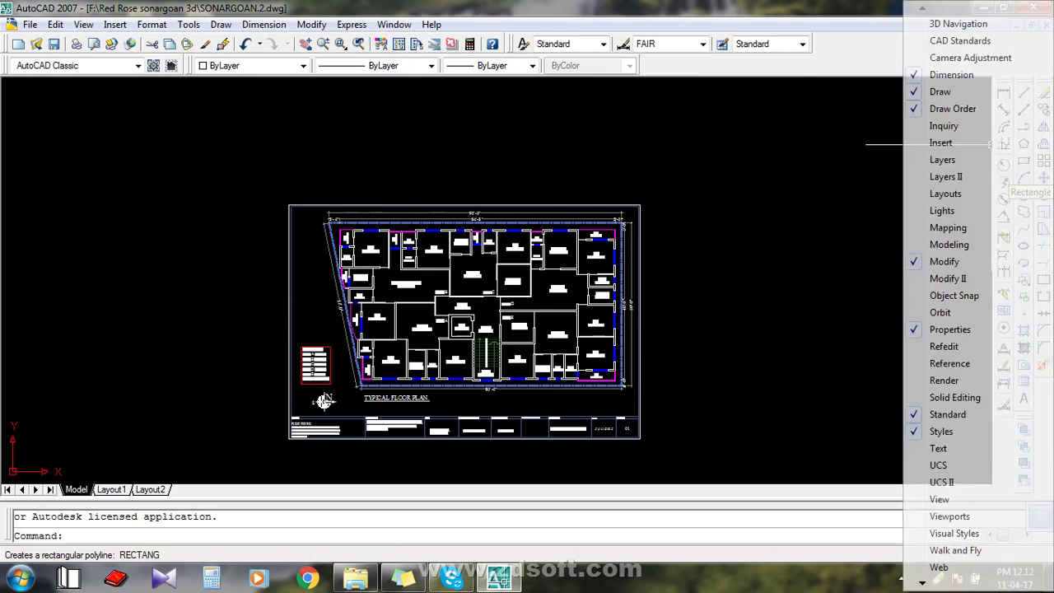
{"action": "left_click", "coordinate": [942, 159]}
Display the Layers II toolbar clear of the floor plan and close it again.
{"action": "right_click", "coordinate": [1024, 160]}
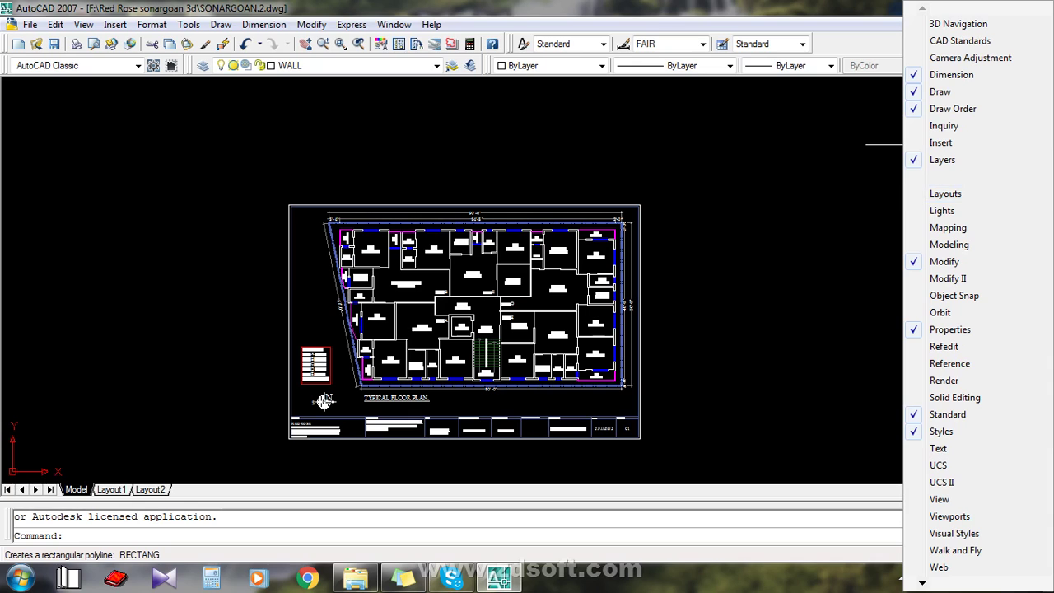
{"action": "left_click", "coordinate": [946, 177]}
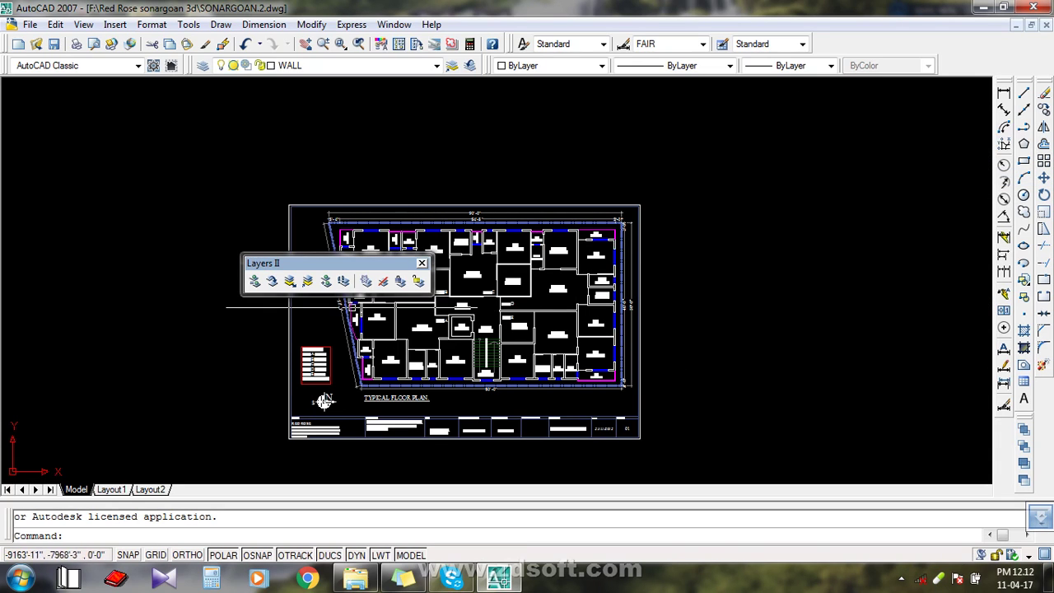
{"action": "left_click_drag", "start_coordinate": [329, 263], "coordinate": [712, 156]}
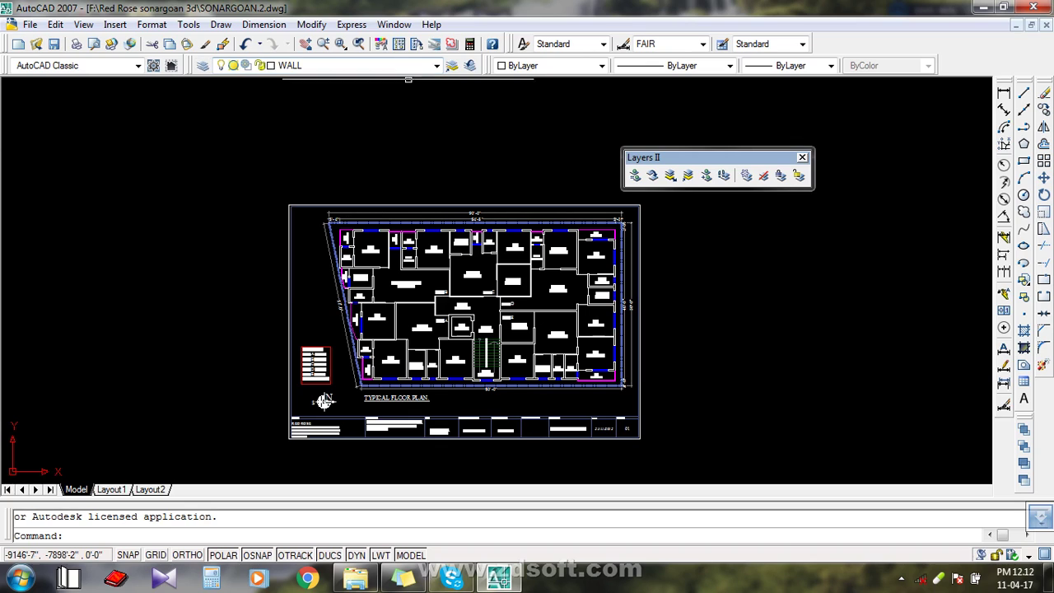
{"action": "right_click", "coordinate": [723, 176]}
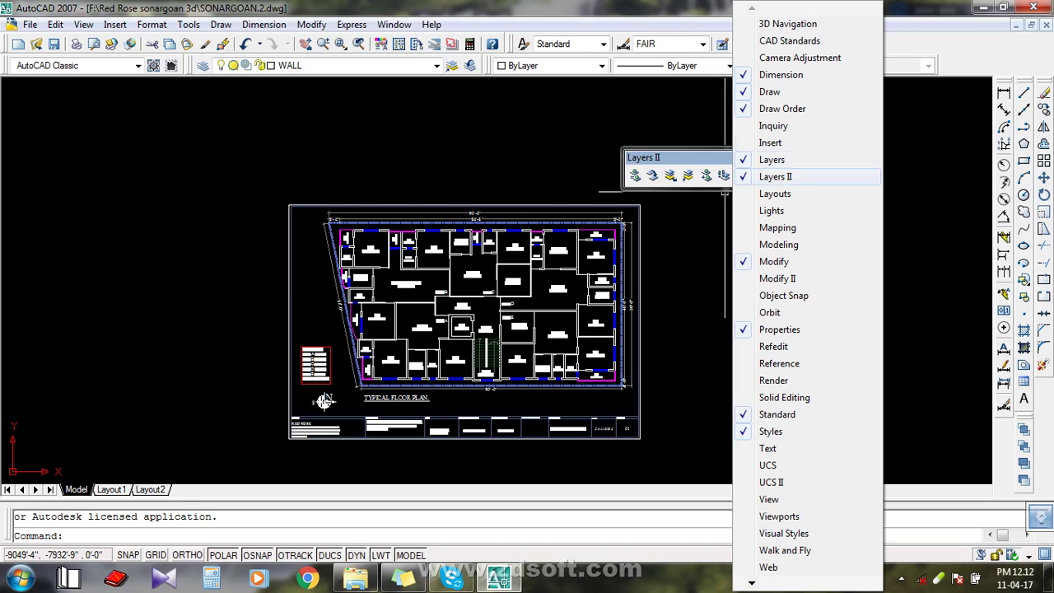
{"action": "left_click", "coordinate": [905, 165]}
{"action": "left_click", "coordinate": [824, 155]}
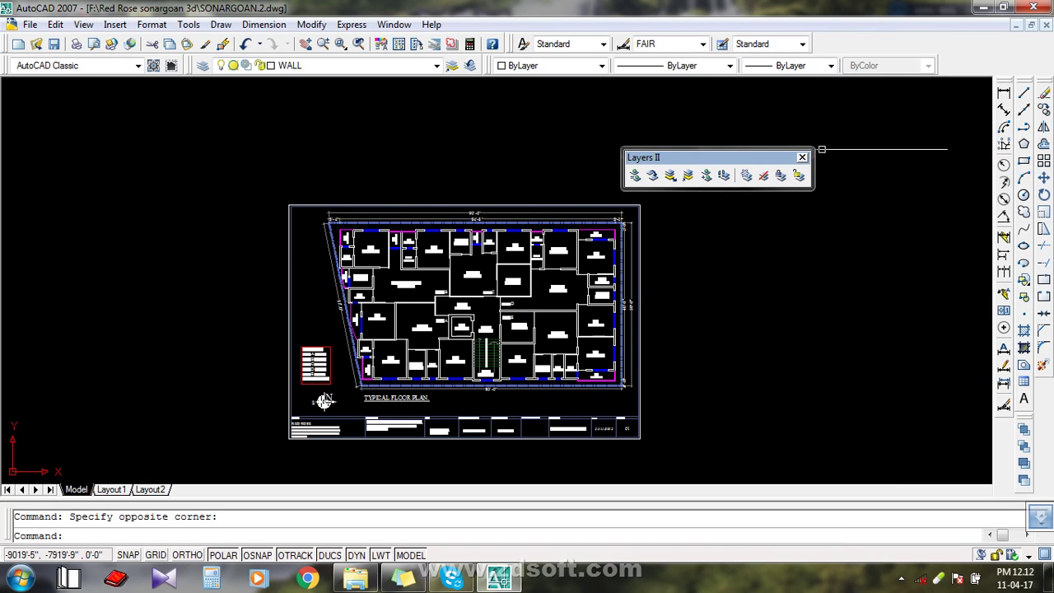
{"action": "left_click", "coordinate": [802, 156]}
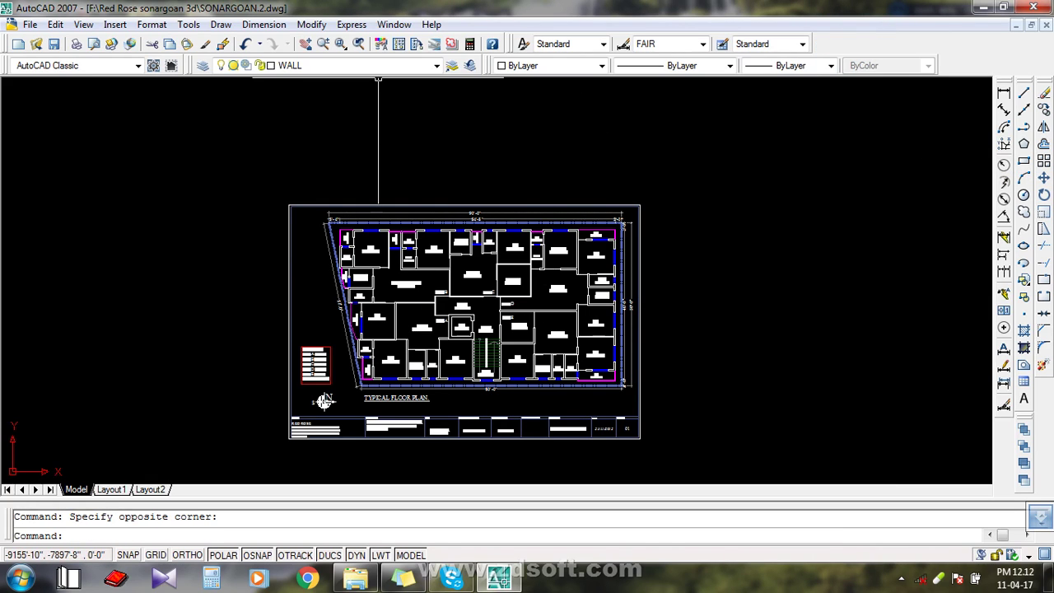
Review all the drawing's layers in the layer list, from 0 through windowr2, and close the list without choosing one.
{"action": "middle_click_drag", "start_coordinate": [491, 309], "coordinate": [608, 259]}
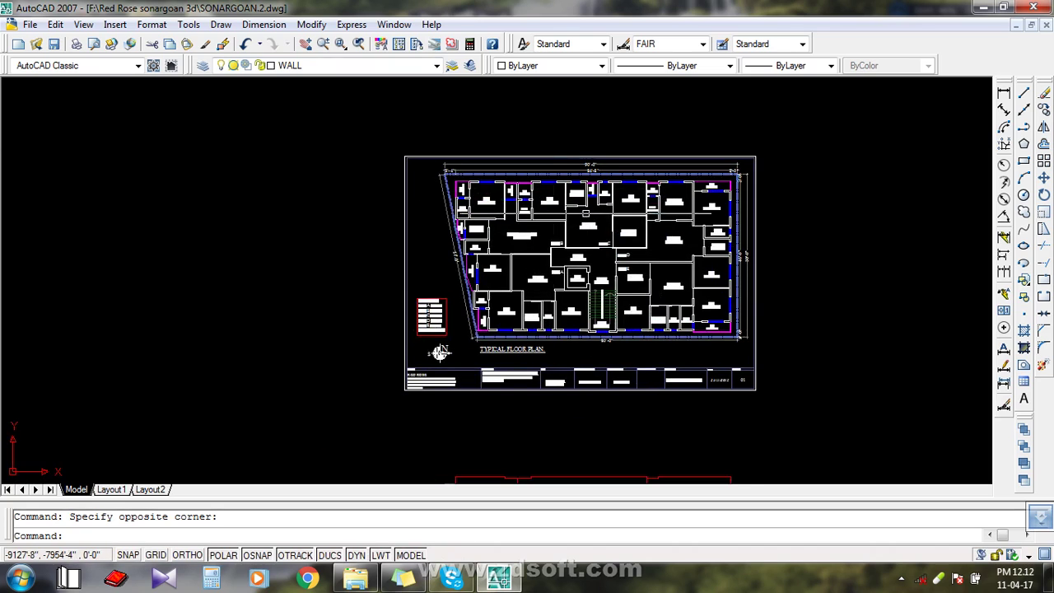
{"action": "middle_click_drag", "start_coordinate": [545, 216], "coordinate": [469, 221]}
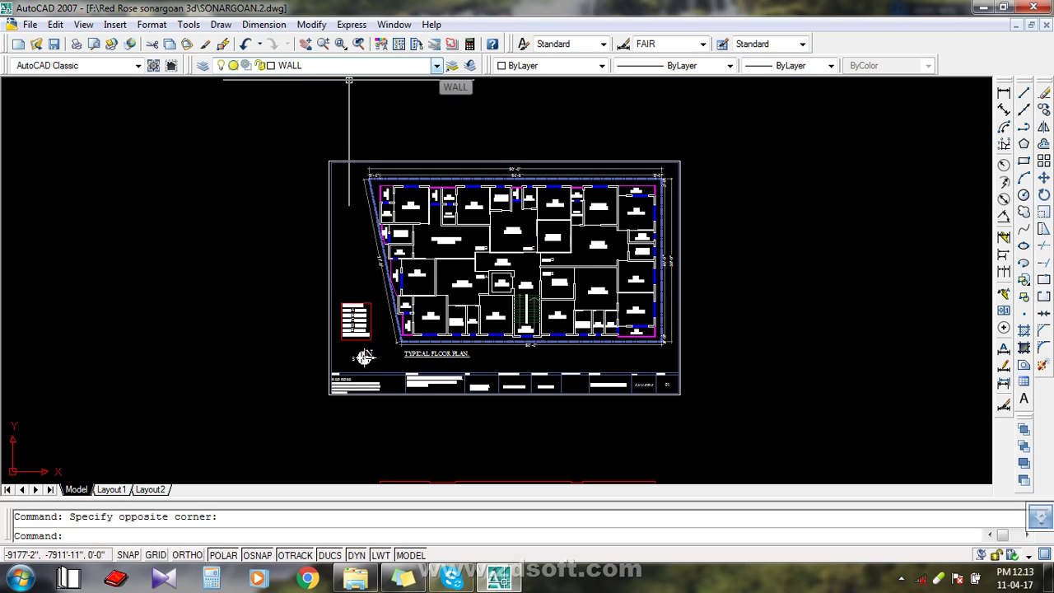
{"action": "left_click", "coordinate": [436, 66]}
{"action": "scroll", "coordinate": [321, 247], "scroll_direction": "up", "scroll_amount": 1}
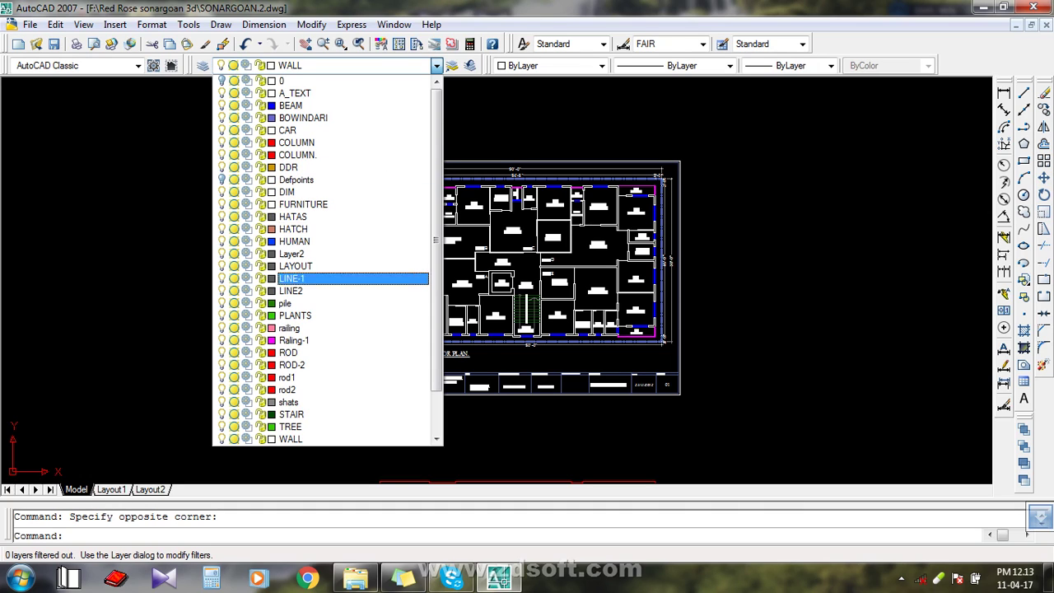
{"action": "scroll", "coordinate": [354, 304], "scroll_direction": "down", "scroll_amount": 2}
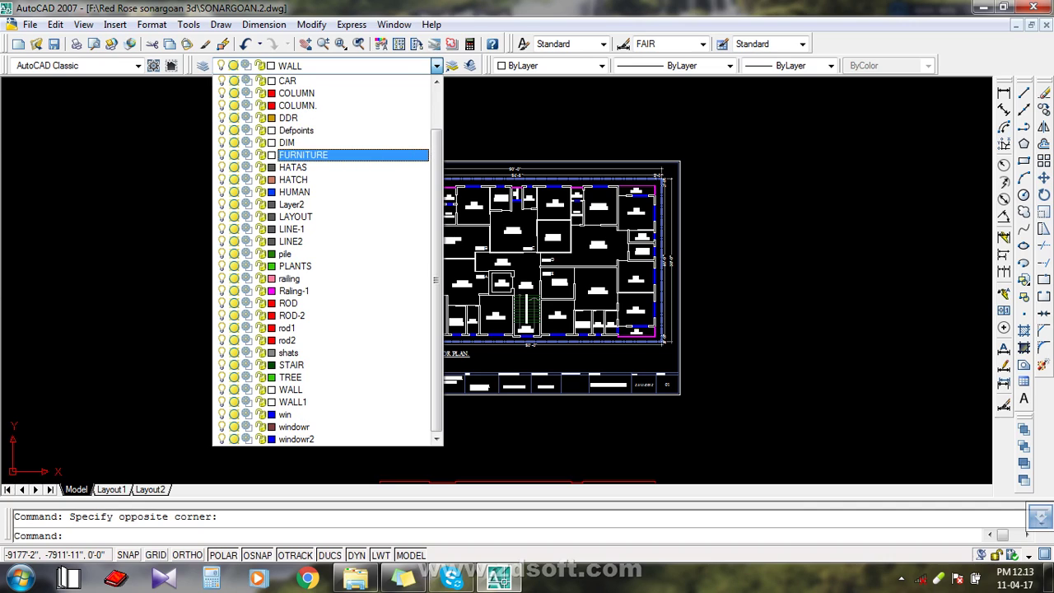
{"action": "scroll", "coordinate": [354, 242], "scroll_direction": "up", "scroll_amount": 2}
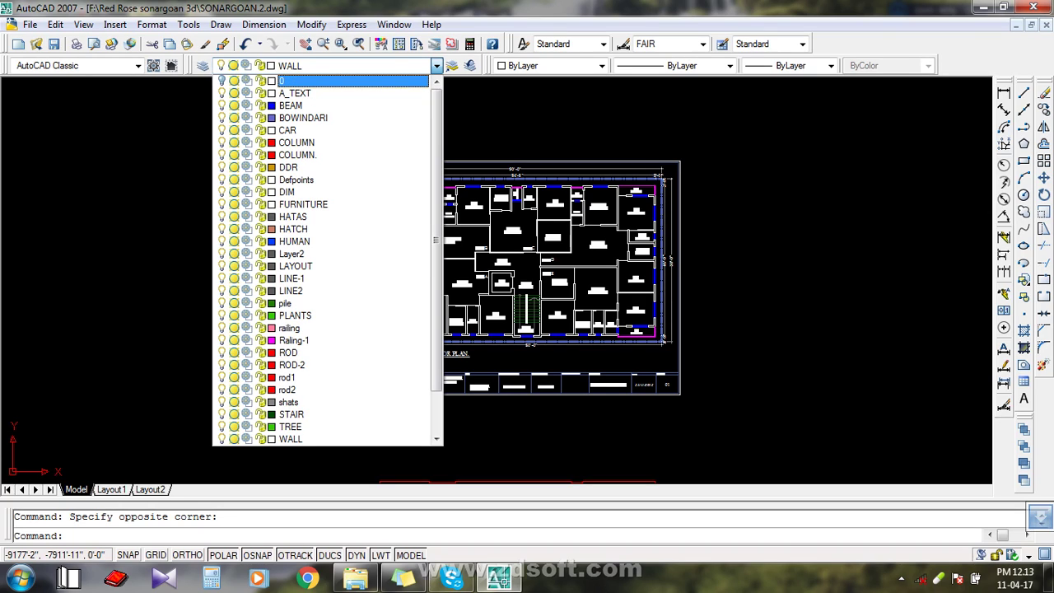
{"action": "mouse_move", "coordinate": [436, 136]}
{"action": "left_mouse_down"}
{"action": "mouse_move", "coordinate": [436, 179]}
{"action": "mouse_move", "coordinate": [437, 129]}
{"action": "left_mouse_up"}
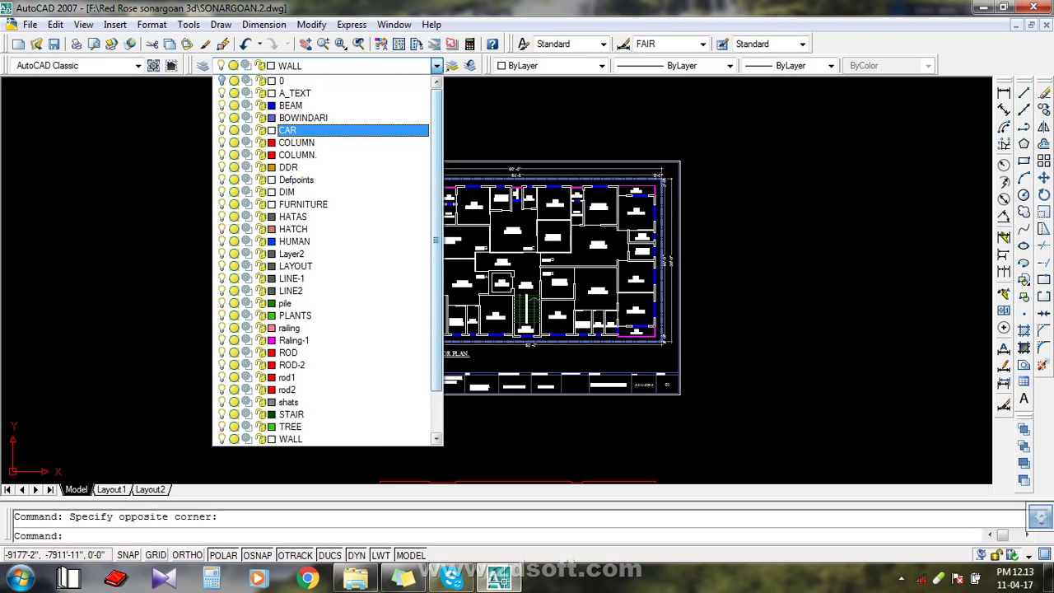
{"action": "mouse_move", "coordinate": [436, 136]}
{"action": "left_mouse_down"}
{"action": "mouse_move", "coordinate": [437, 179]}
{"action": "mouse_move", "coordinate": [436, 134]}
{"action": "left_mouse_up"}
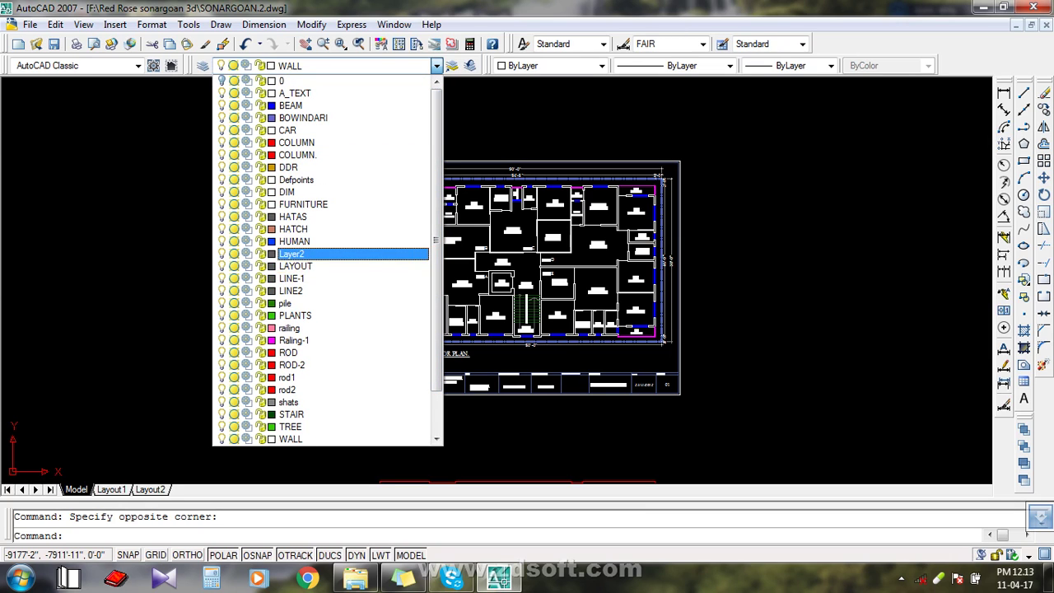
{"action": "left_click", "coordinate": [765, 217]}
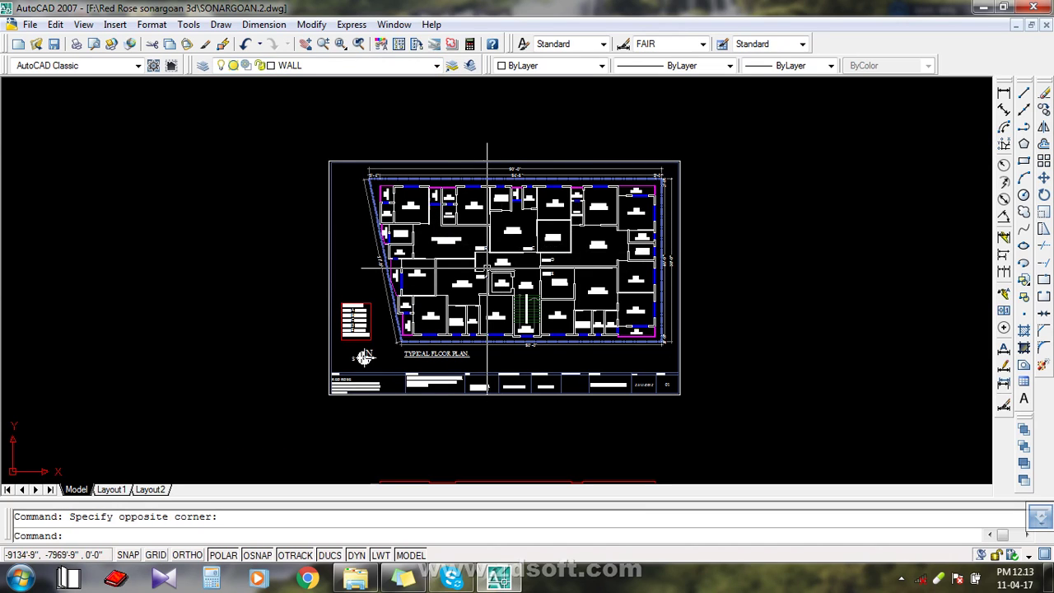
{"action": "left_click", "coordinate": [346, 65]}
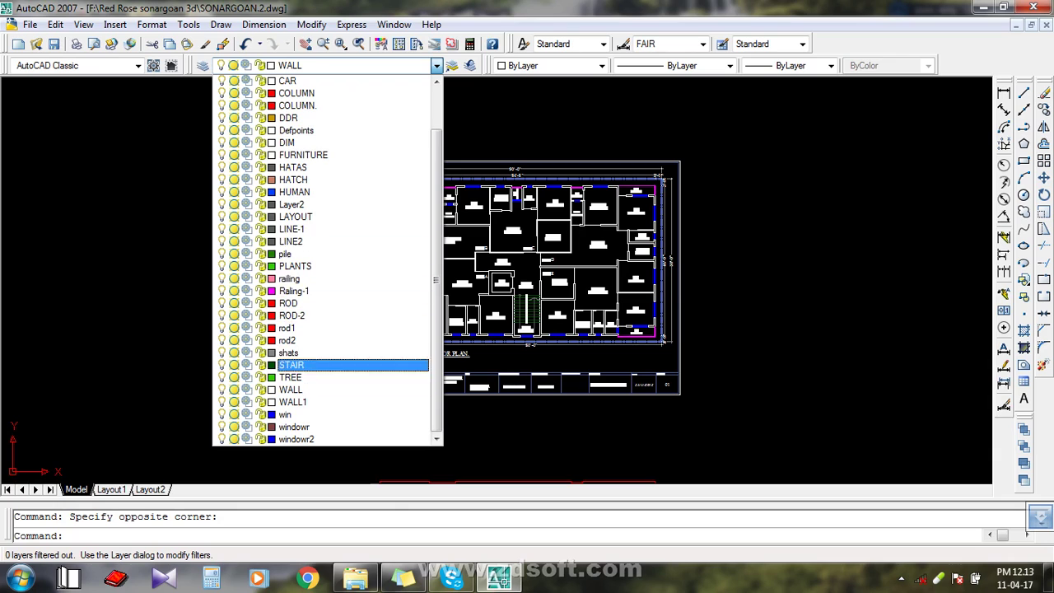
{"action": "scroll", "coordinate": [354, 303], "scroll_direction": "up", "scroll_amount": 2}
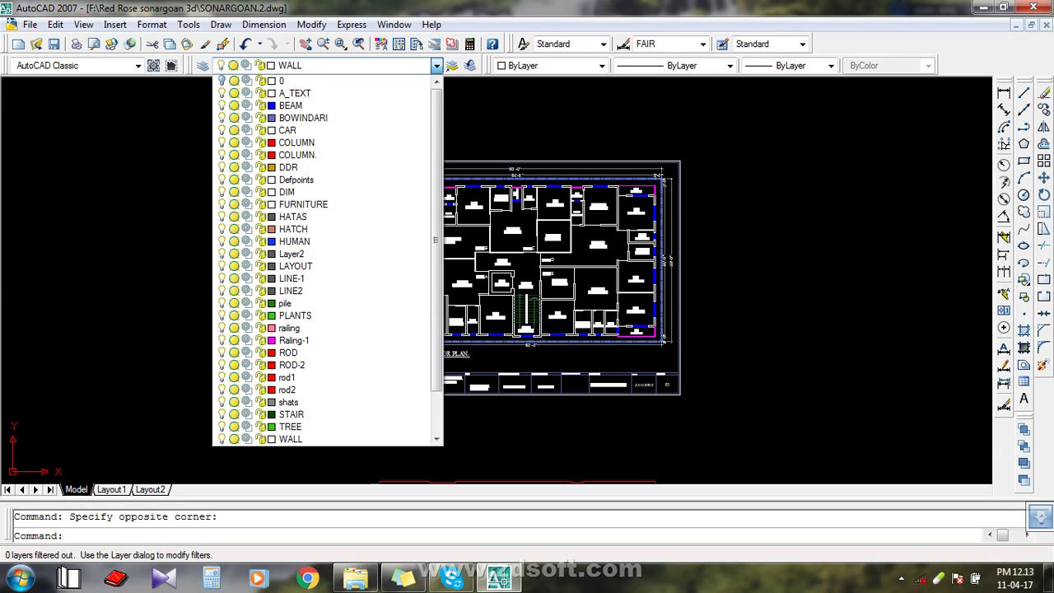
{"action": "scroll", "coordinate": [354, 308], "scroll_direction": "down", "scroll_amount": 2}
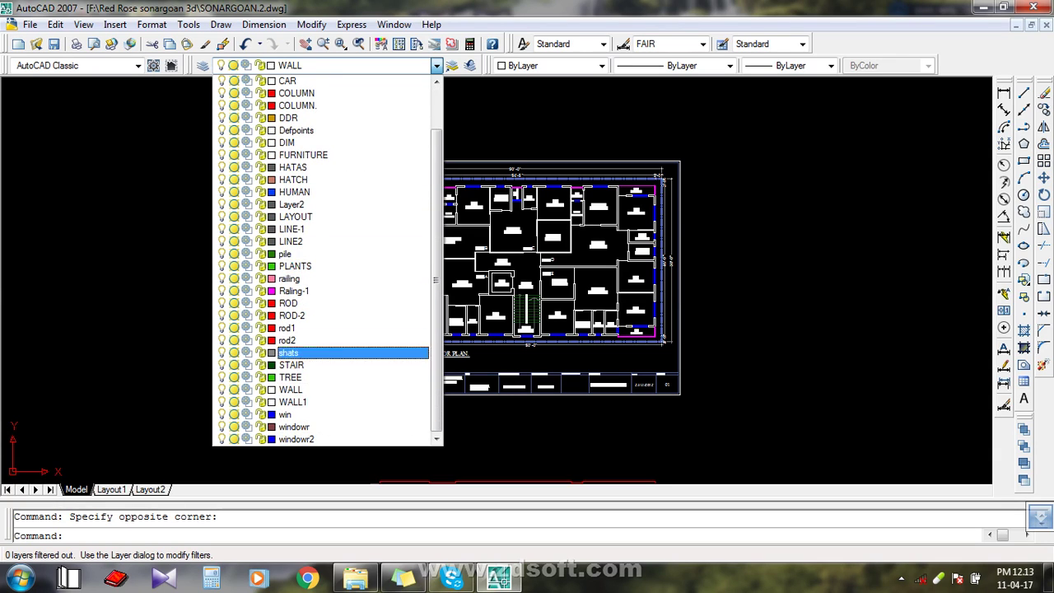
{"action": "scroll", "coordinate": [355, 216], "scroll_direction": "up", "scroll_amount": 2}
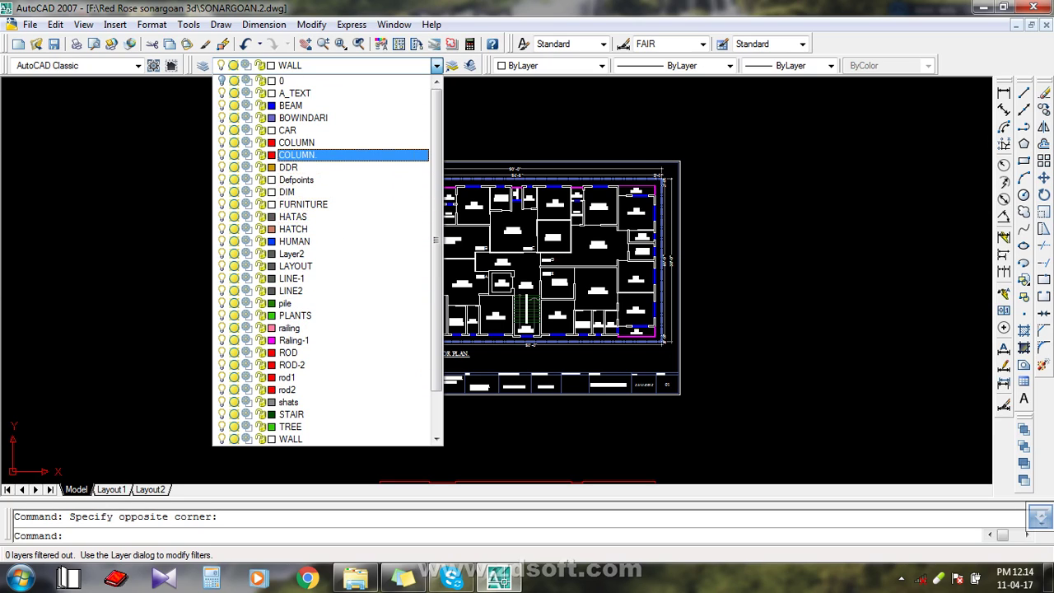
{"action": "left_click", "coordinate": [481, 121]}
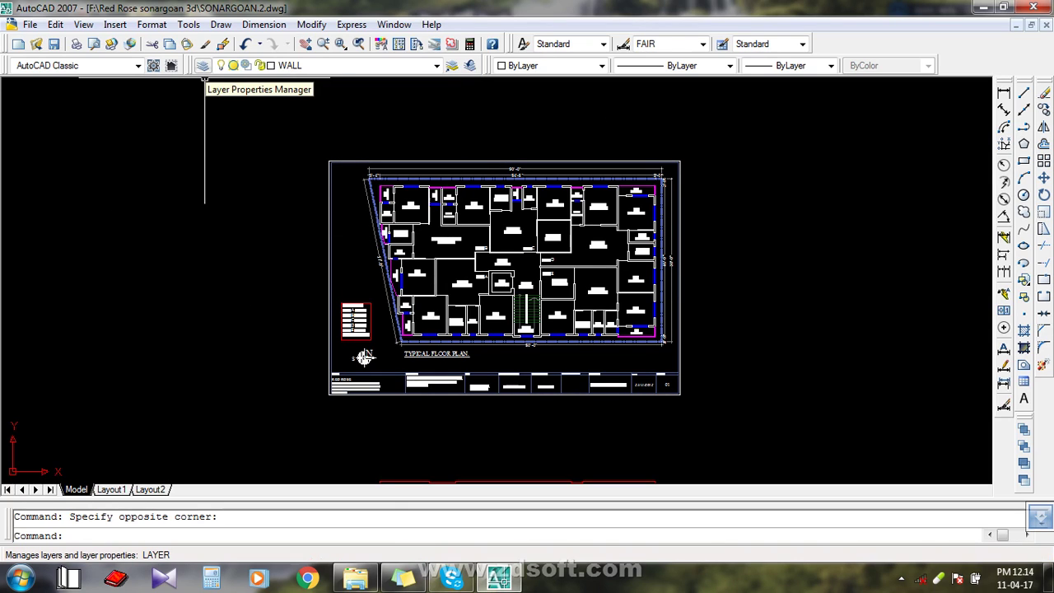
Open the Layer Properties Manager and select the ROD layer.
{"action": "left_click", "coordinate": [203, 65]}
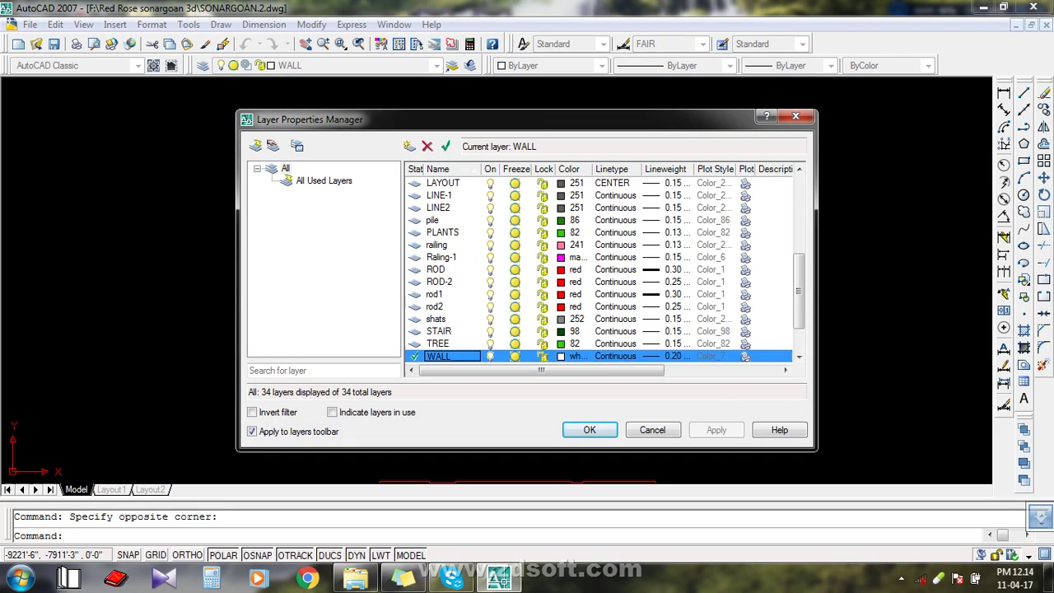
{"action": "left_click_drag", "start_coordinate": [528, 123], "coordinate": [571, 126]}
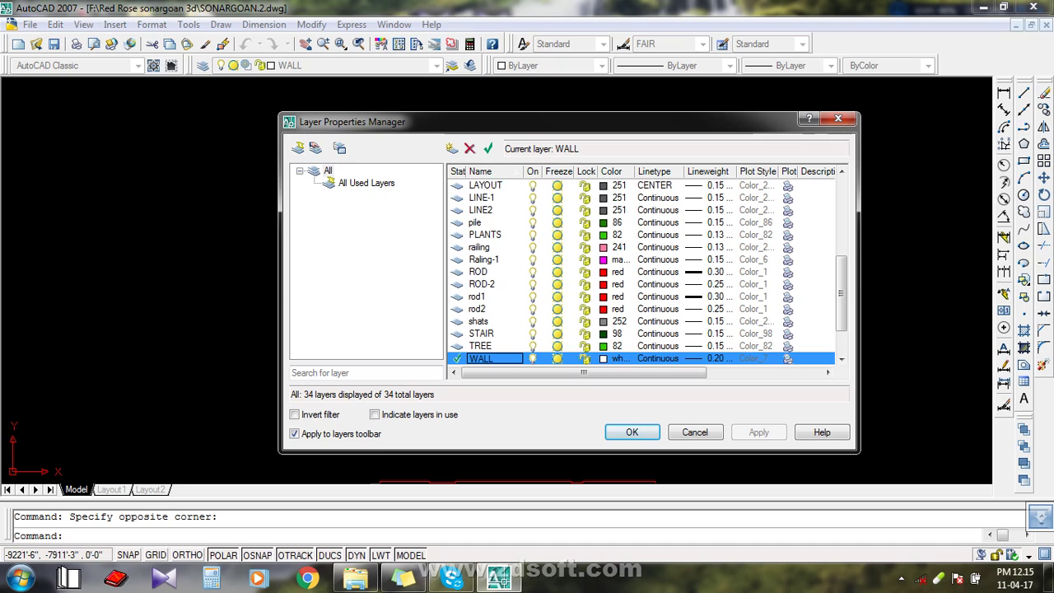
{"action": "left_click_drag", "start_coordinate": [568, 121], "coordinate": [542, 121]}
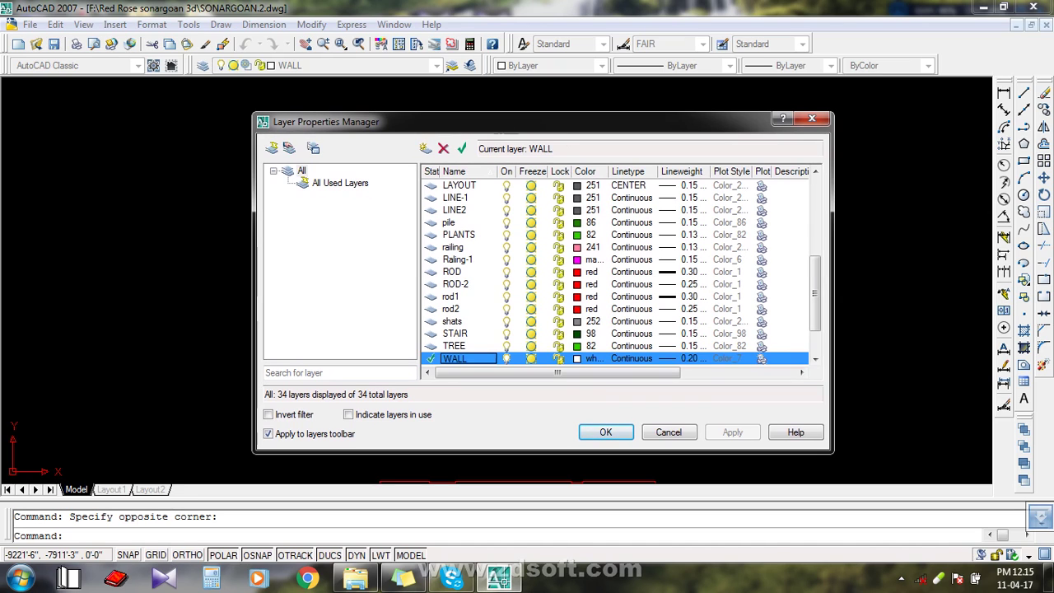
{"action": "left_click", "coordinate": [453, 272]}
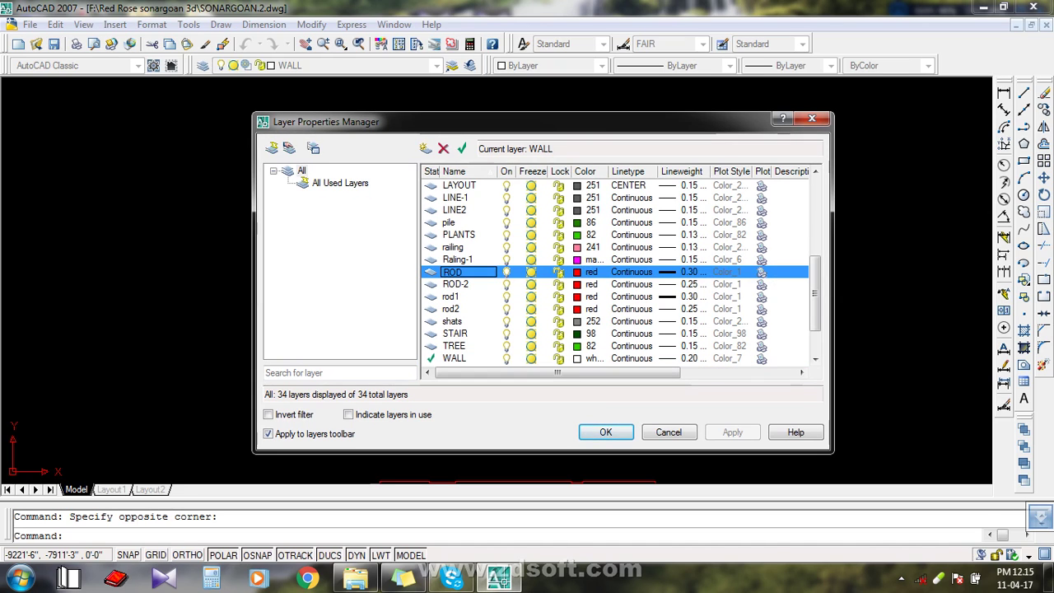
Make rod2 the current layer in the Layer Properties Manager, apply the change and close the dialog.
{"action": "left_click", "coordinate": [459, 235]}
{"action": "left_click", "coordinate": [452, 309]}
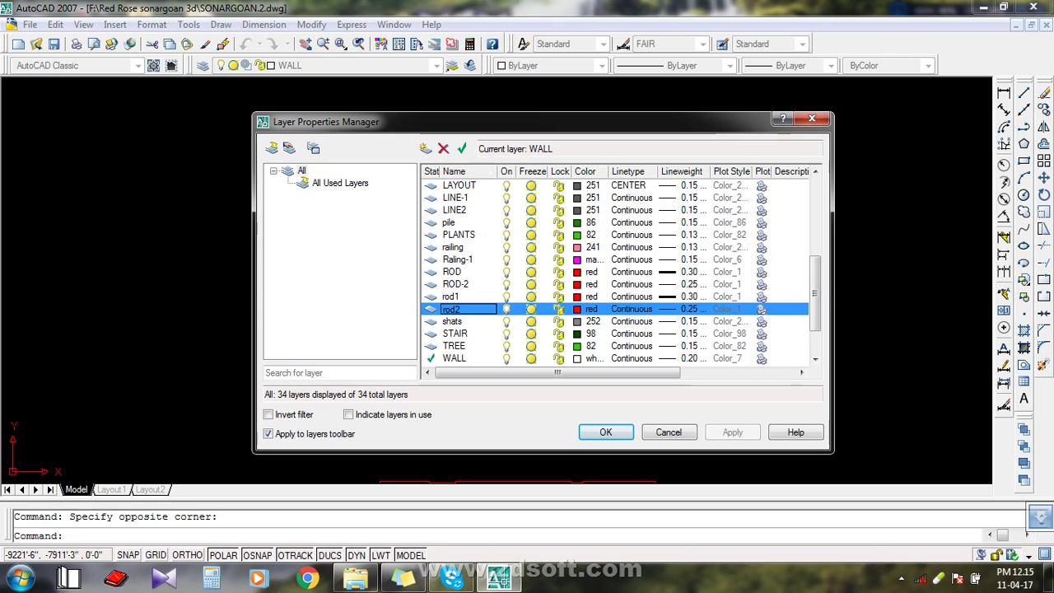
{"action": "double_click", "coordinate": [453, 309]}
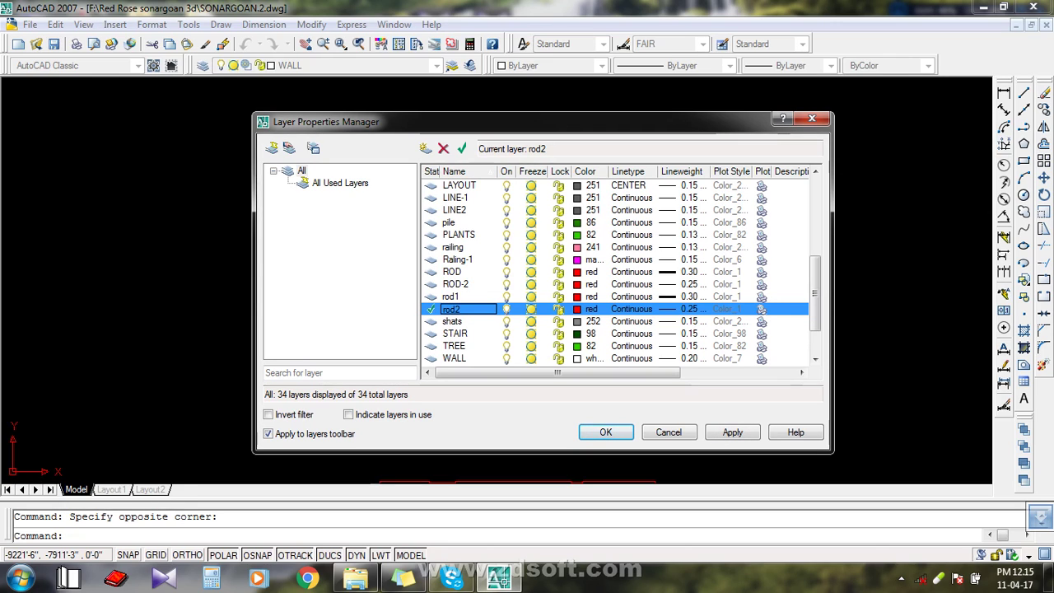
{"action": "double_click", "coordinate": [458, 234]}
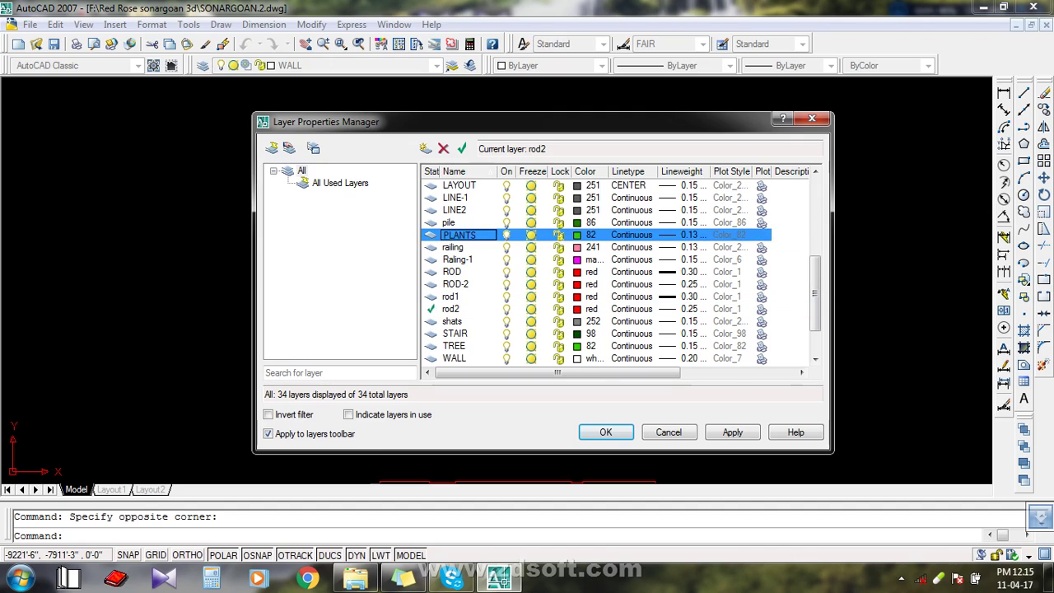
{"action": "left_click", "coordinate": [452, 309]}
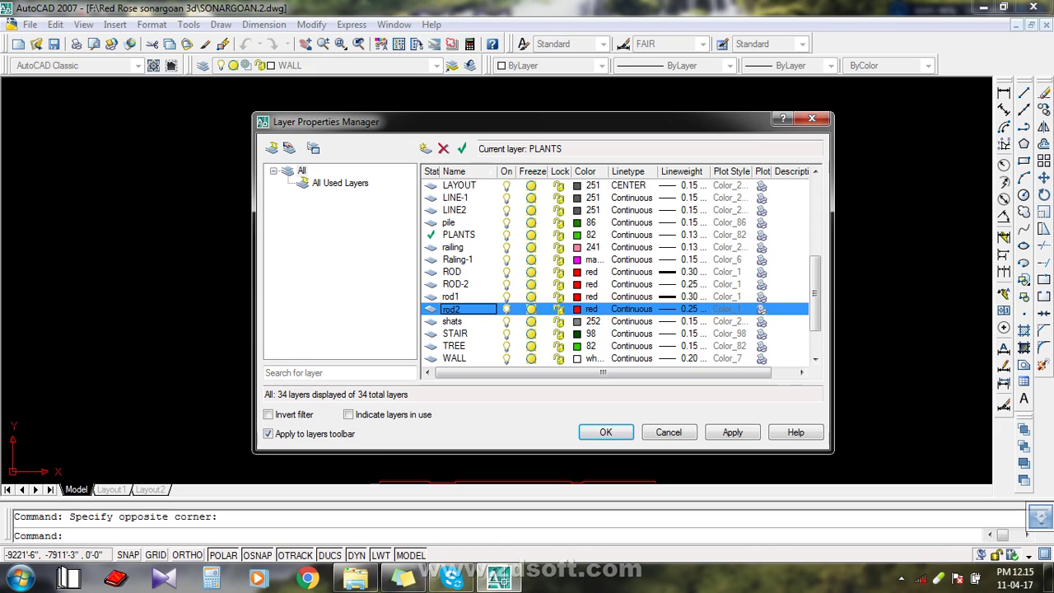
{"action": "double_click", "coordinate": [452, 309]}
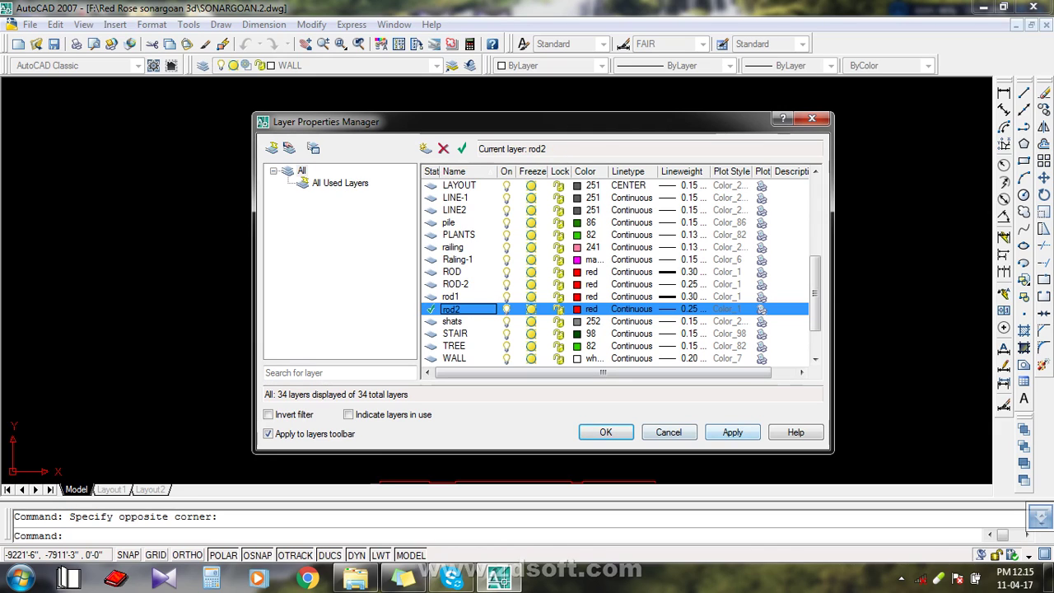
{"action": "left_click", "coordinate": [732, 433]}
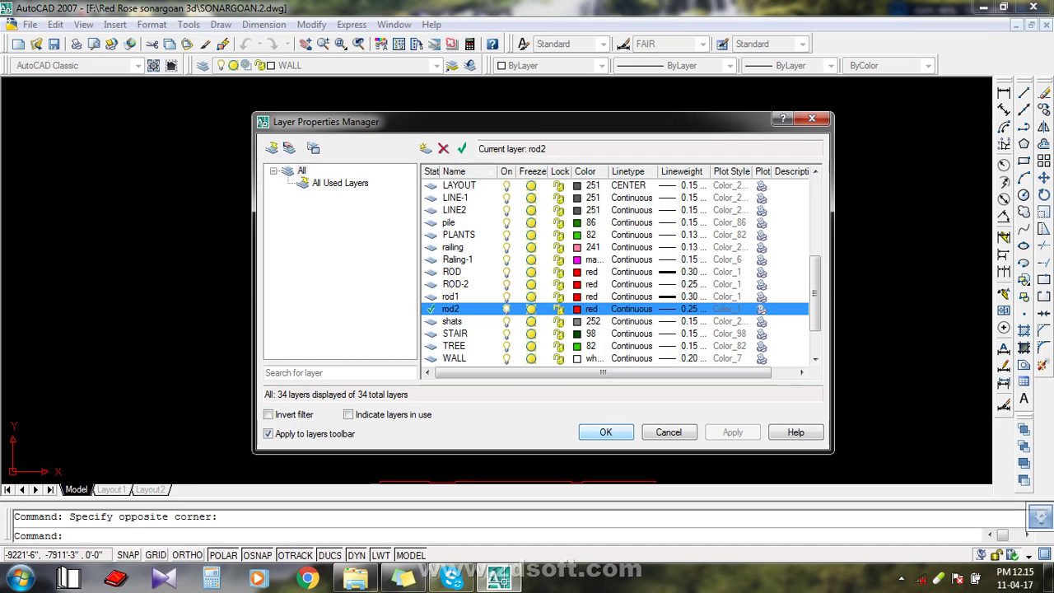
{"action": "left_click", "coordinate": [606, 432]}
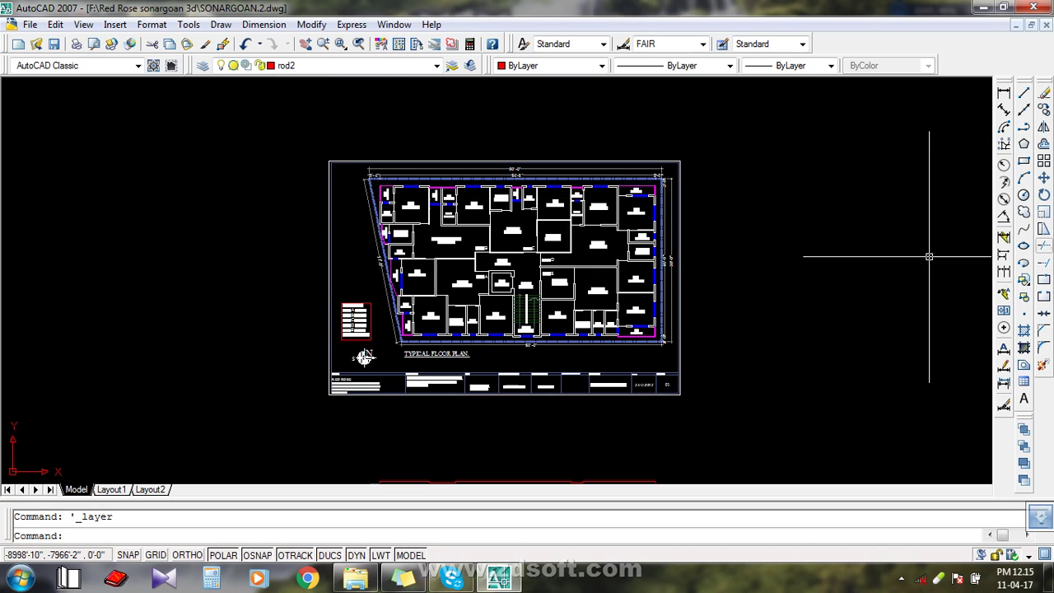
Draw three connected lines above the floor plan: a long horizontal, a segment sloping down to the right, and a horizontal end about 19'-1" long.
{"action": "left_click", "coordinate": [1024, 92]}
{"action": "middle_click_drag", "start_coordinate": [437, 157], "coordinate": [396, 235]}
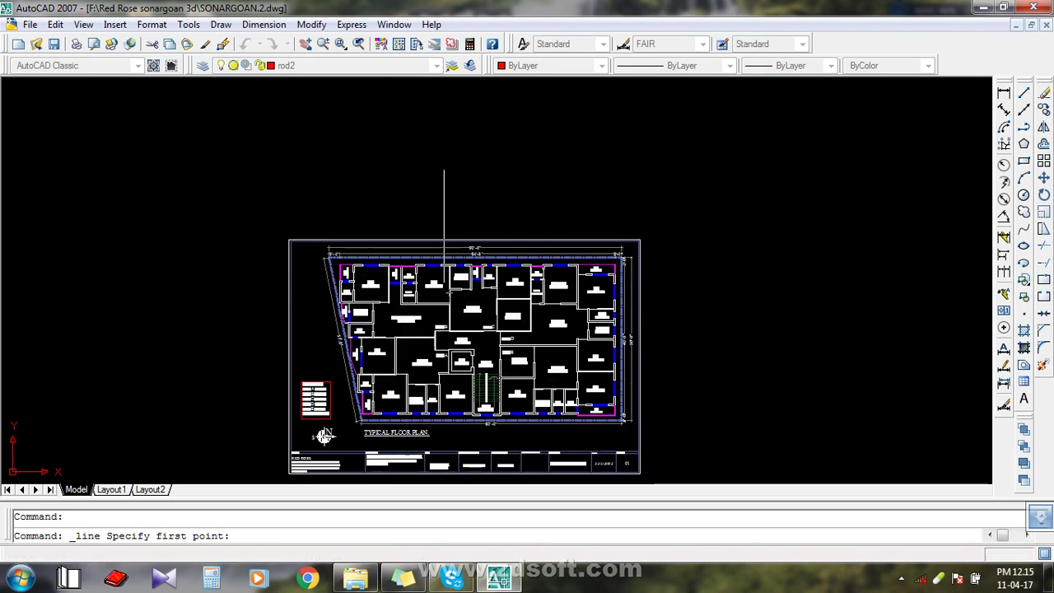
{"action": "left_click", "coordinate": [494, 154]}
{"action": "left_click", "coordinate": [632, 154]}
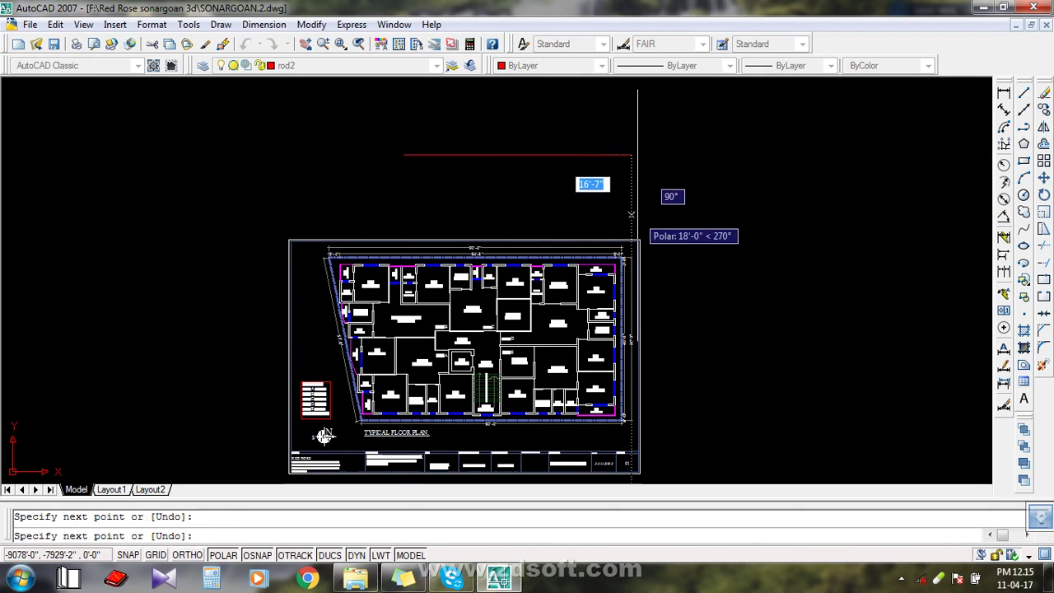
{"action": "scroll", "coordinate": [604, 154], "scroll_direction": "up", "scroll_amount": 2}
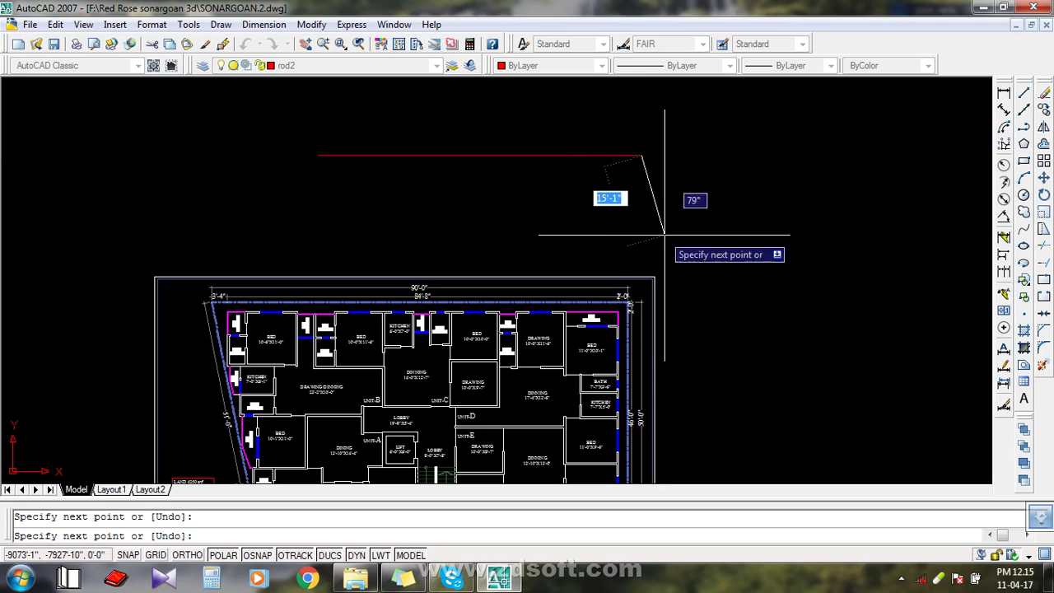
{"action": "left_click", "coordinate": [722, 313]}
{"action": "scroll", "coordinate": [809, 308], "scroll_direction": "down", "scroll_amount": 4}
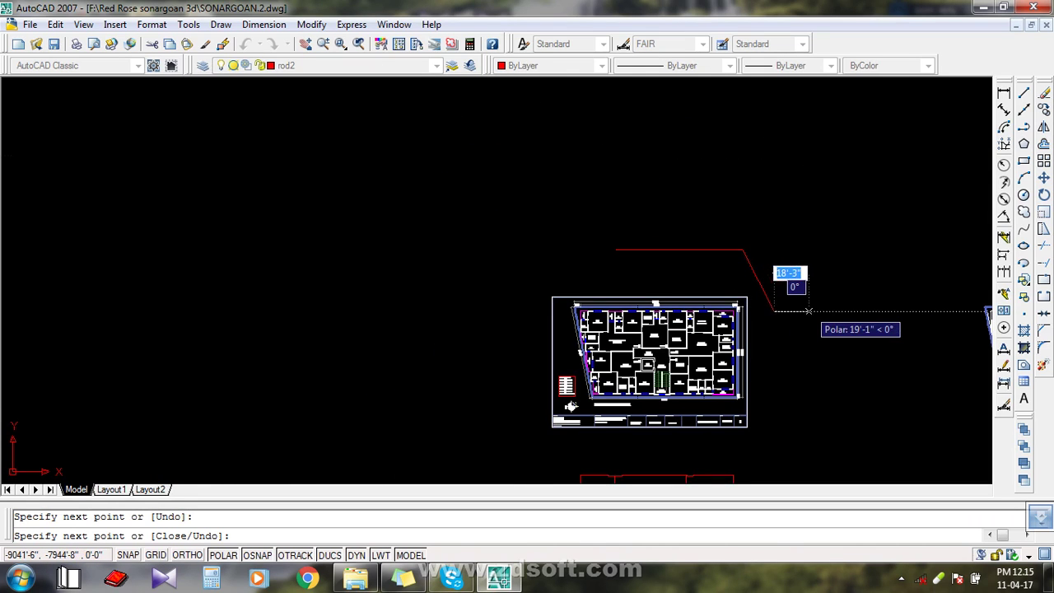
{"action": "left_click", "coordinate": [809, 310]}
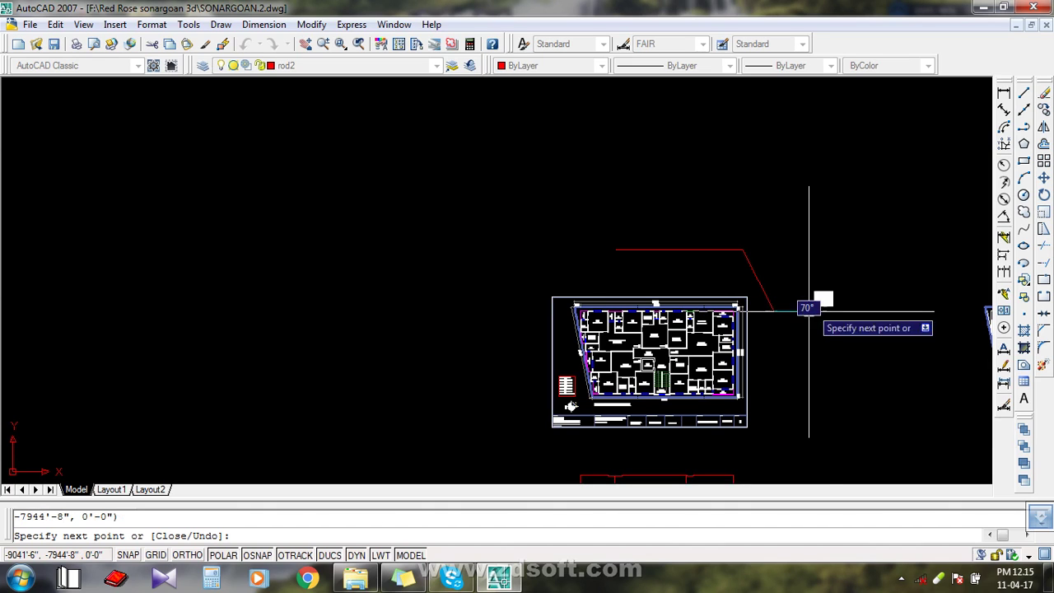
{"action": "key", "text": "Escape"}
{"action": "scroll", "coordinate": [828, 388], "scroll_direction": "up", "scroll_amount": 3}
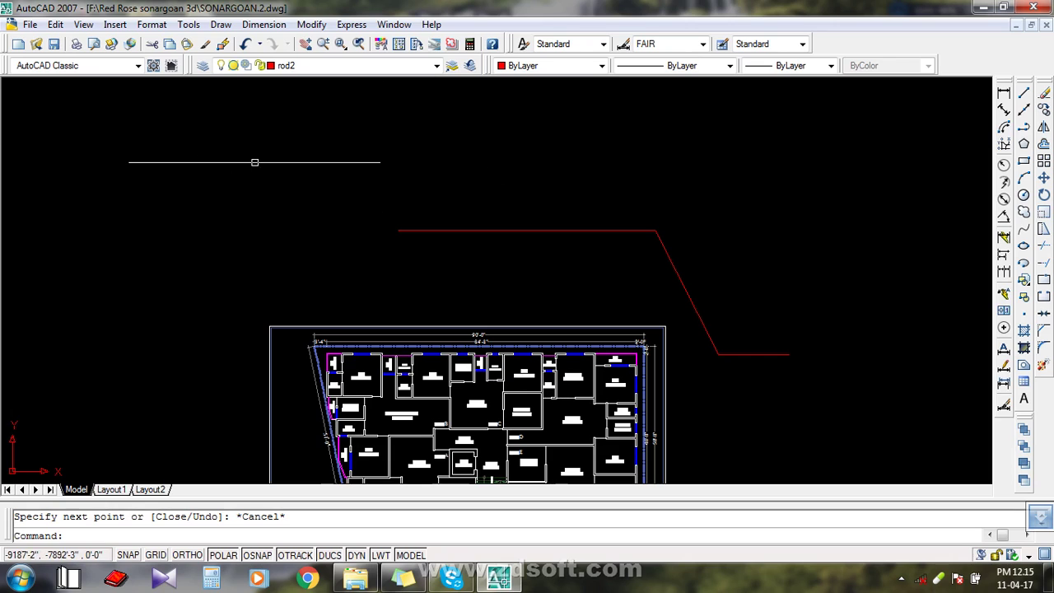
Turn the rod2 layer off from the toolbar's layer list, accept the current-layer warning, and turn it back on.
{"action": "left_click", "coordinate": [288, 65]}
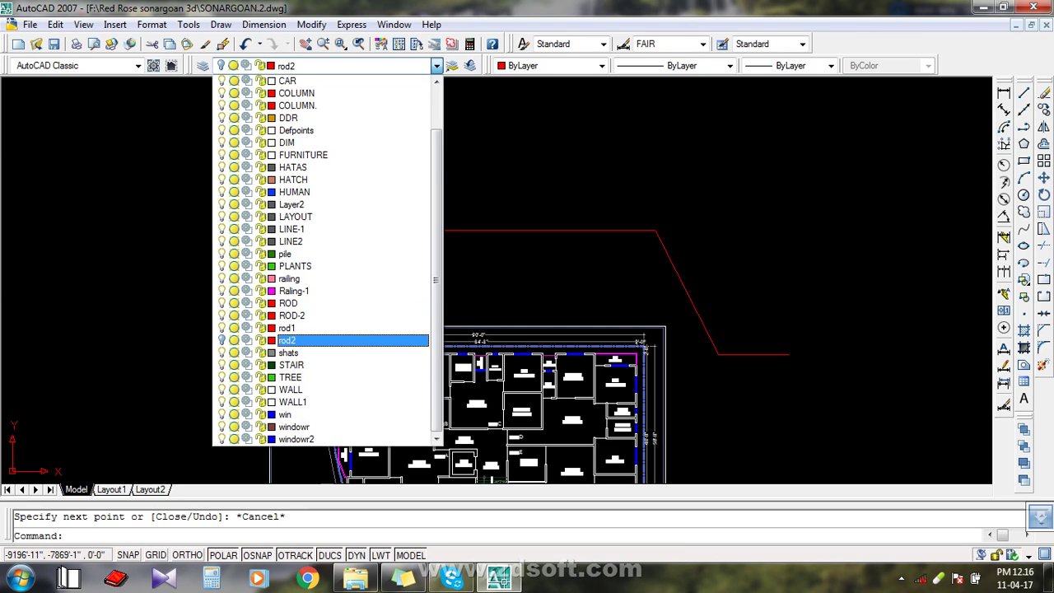
{"action": "left_click", "coordinate": [221, 340]}
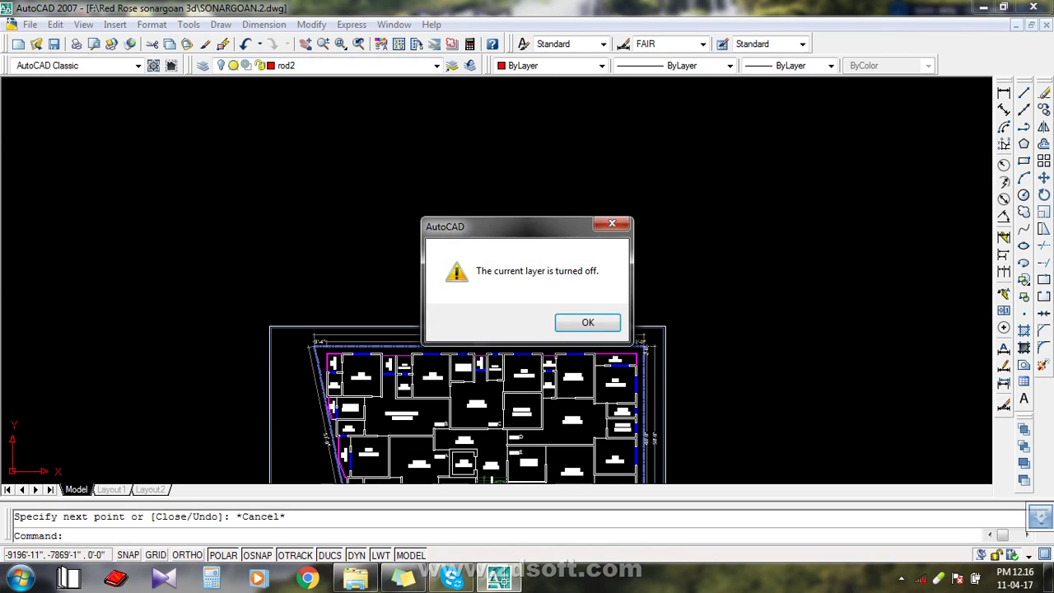
{"action": "key", "text": "Return"}
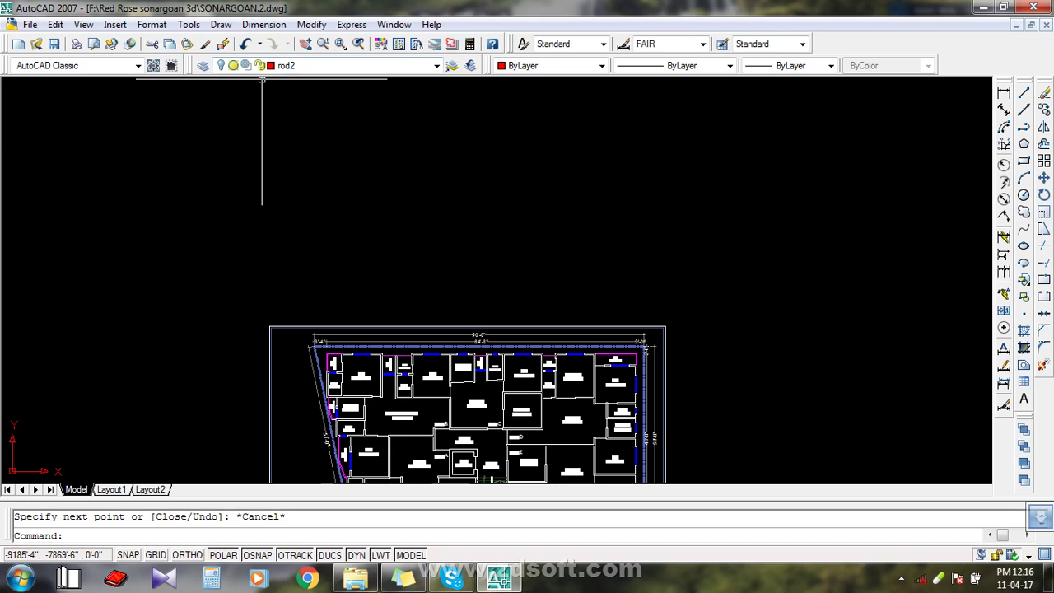
{"action": "left_click", "coordinate": [330, 65]}
{"action": "left_click", "coordinate": [221, 340]}
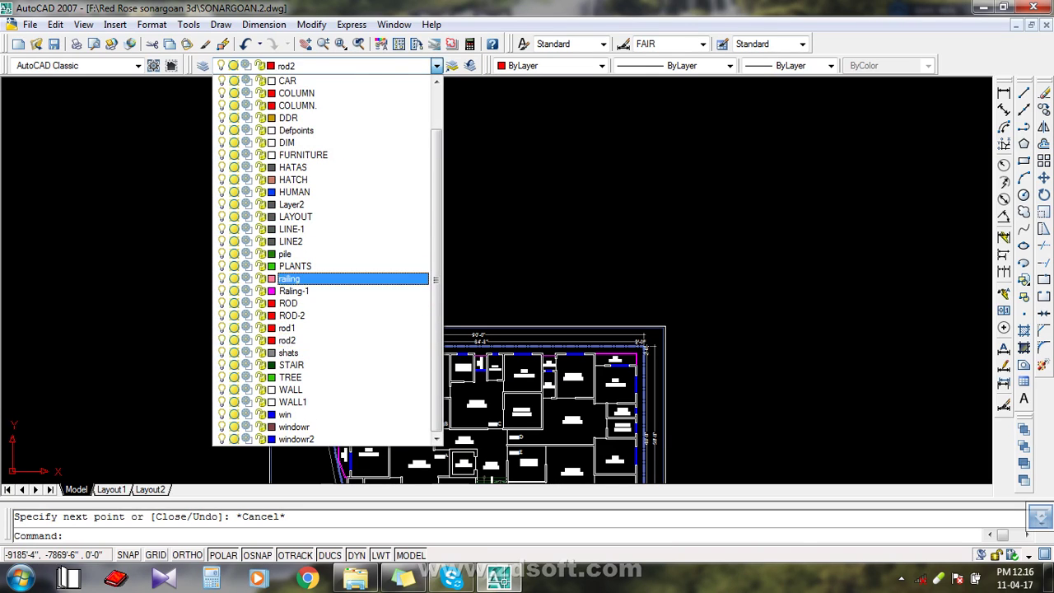
{"action": "left_click", "coordinate": [654, 226]}
Try switching off rod2 in the Layer Properties Manager, choosing to keep the current layer on, and close the dialog.
{"action": "left_click", "coordinate": [203, 65]}
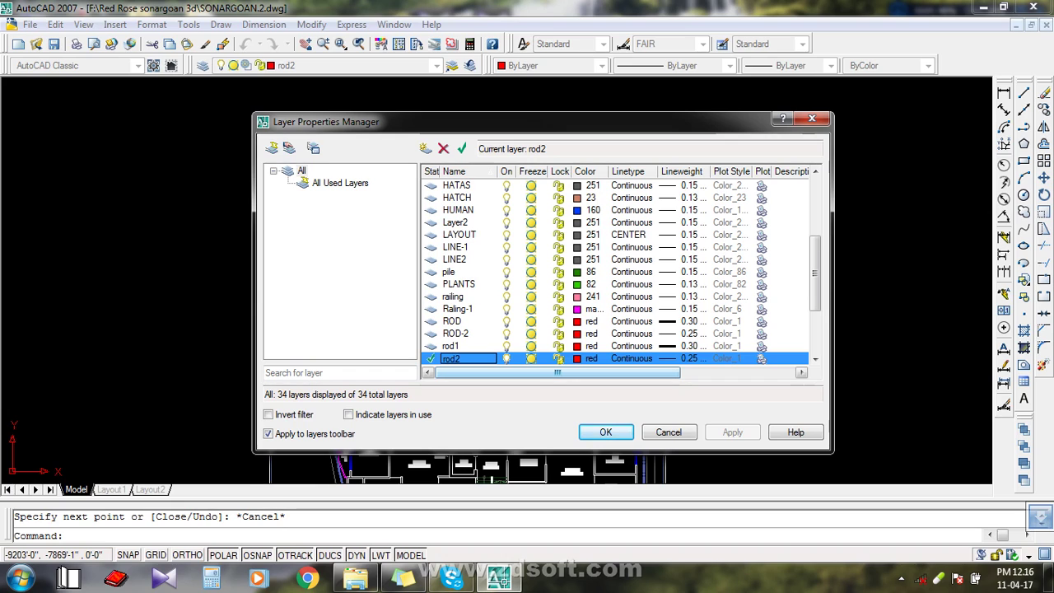
{"action": "left_click", "coordinate": [507, 358]}
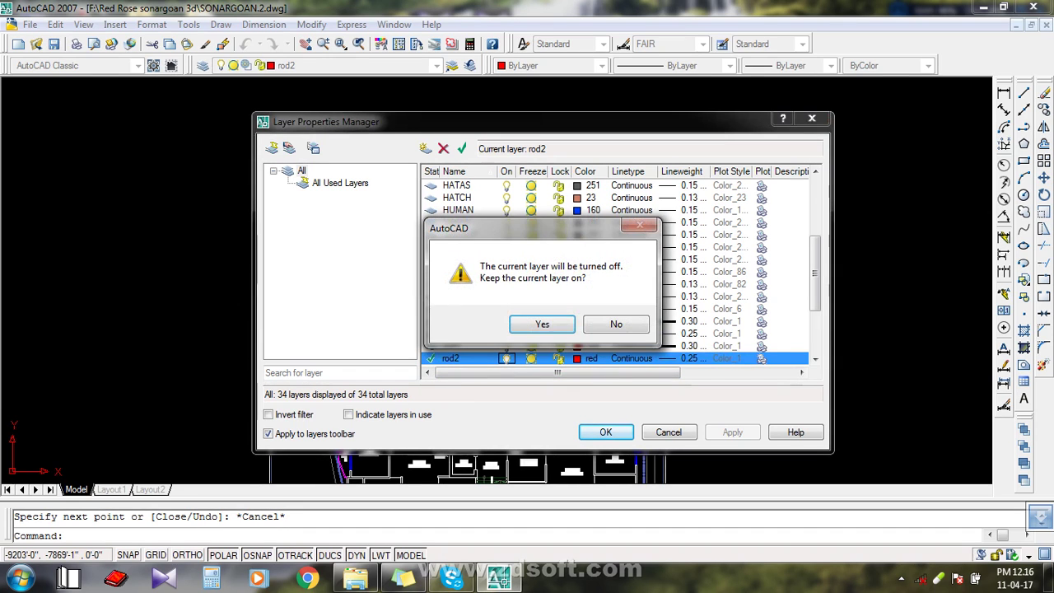
{"action": "left_click", "coordinate": [542, 324]}
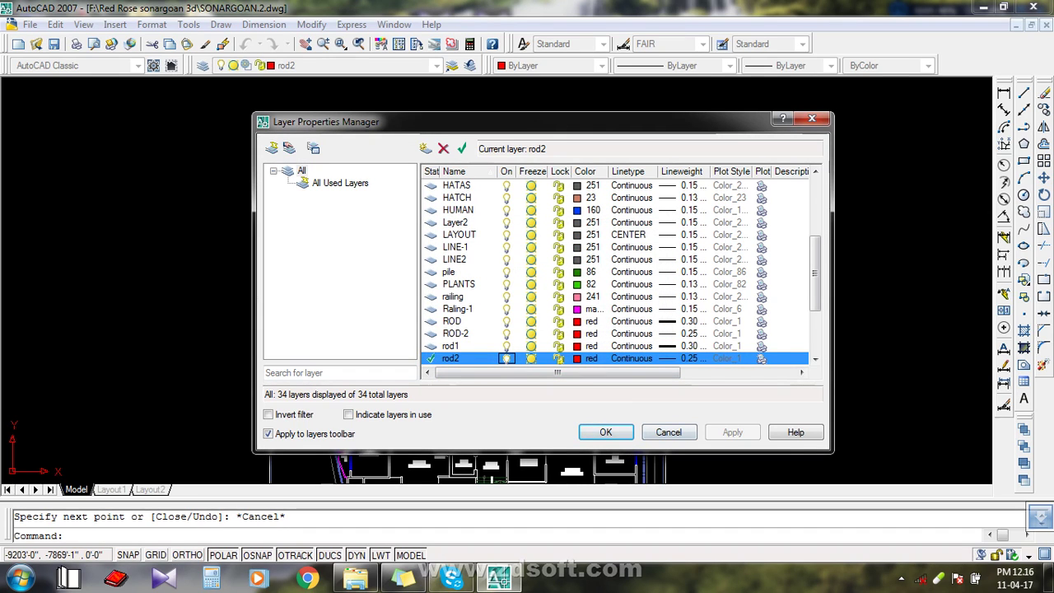
{"action": "left_click", "coordinate": [506, 359]}
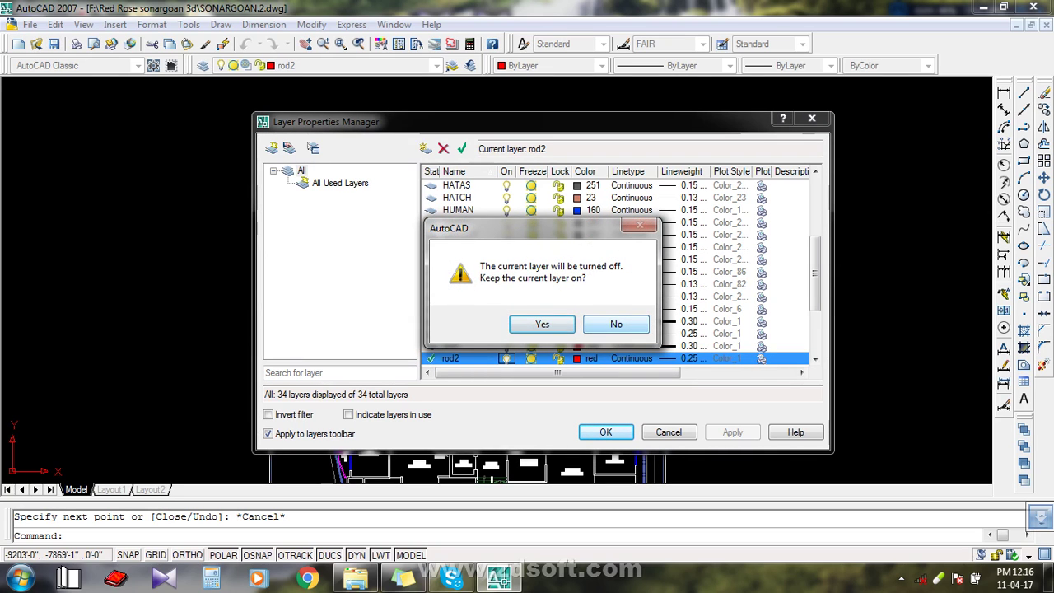
{"action": "left_click", "coordinate": [542, 324]}
{"action": "left_click", "coordinate": [606, 431]}
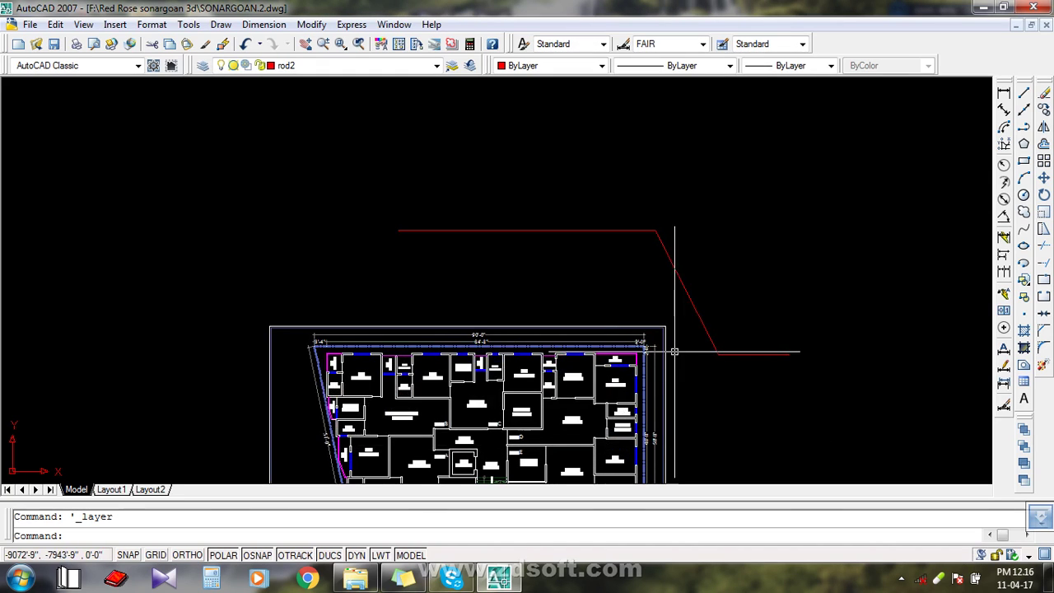
Make rod1 the current layer instead of rod2 in the Layer Properties Manager.
{"action": "left_click", "coordinate": [203, 65]}
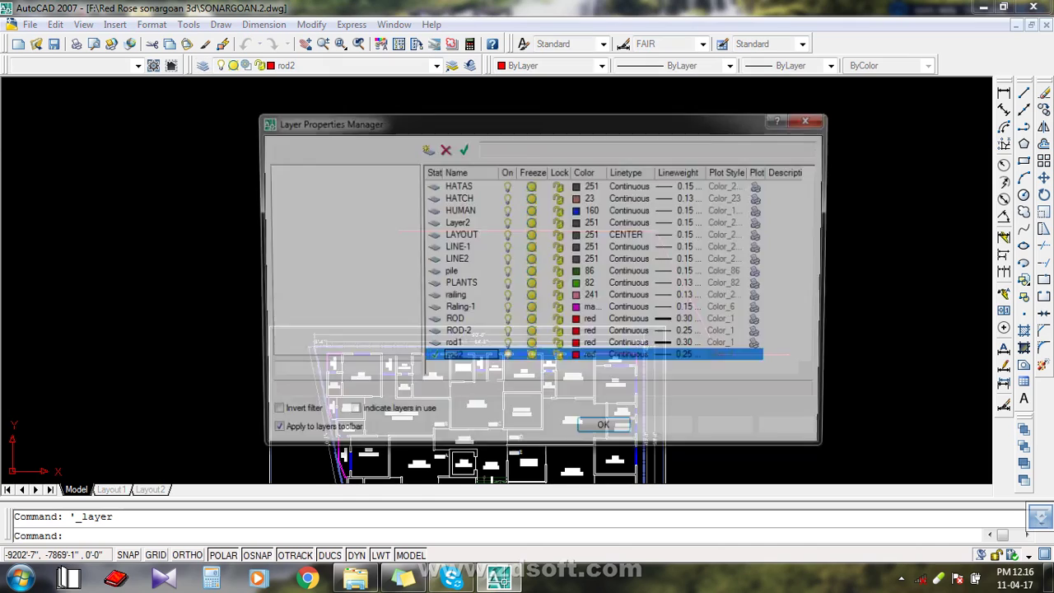
{"action": "left_click", "coordinate": [452, 346]}
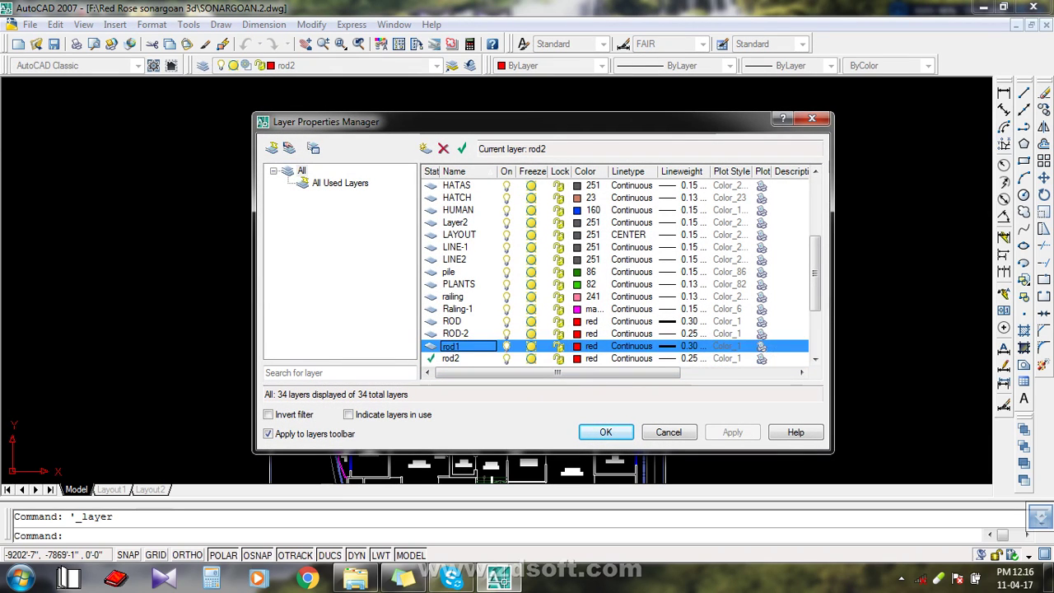
{"action": "left_click", "coordinate": [462, 148]}
{"action": "left_click", "coordinate": [506, 358]}
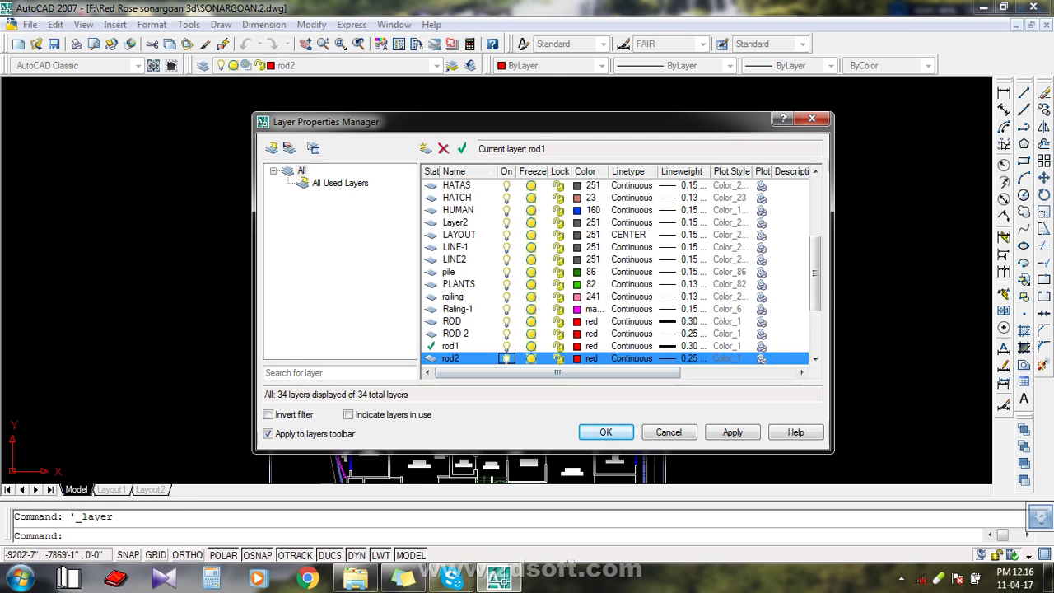
Lock the rod2 layer, release the locks on pile and PLANTS, and confirm the layer settings.
{"action": "left_click", "coordinate": [560, 274]}
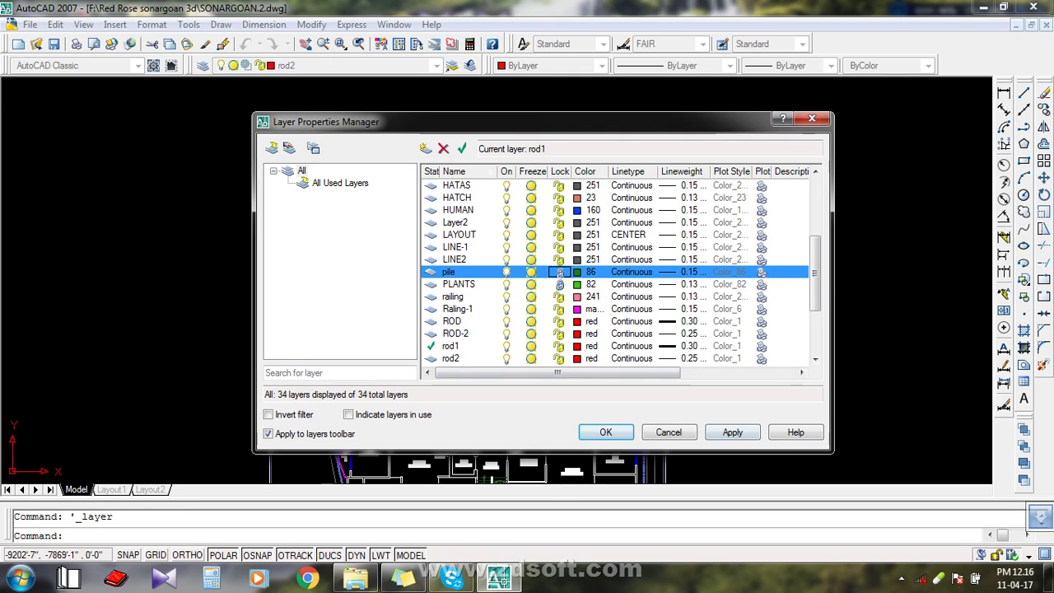
{"action": "left_click", "coordinate": [560, 285]}
{"action": "left_click", "coordinate": [560, 273]}
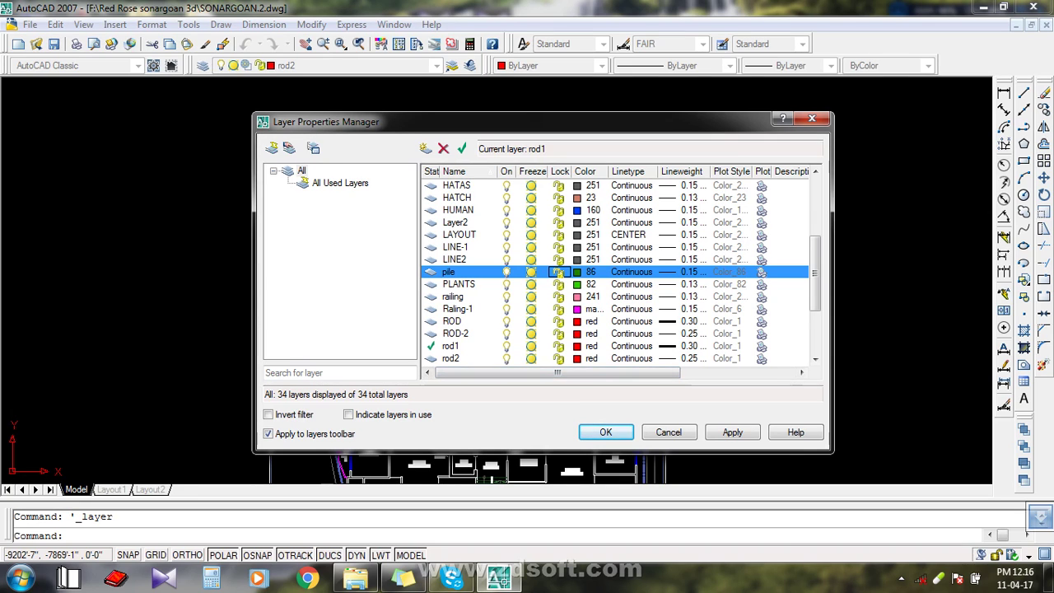
{"action": "left_click", "coordinate": [560, 359]}
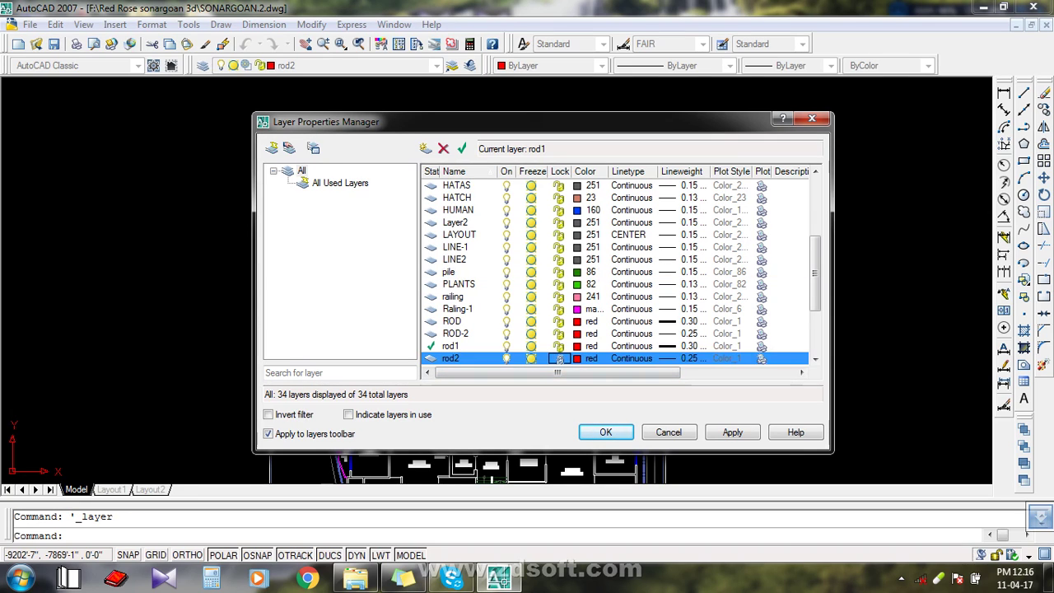
{"action": "left_click", "coordinate": [605, 433]}
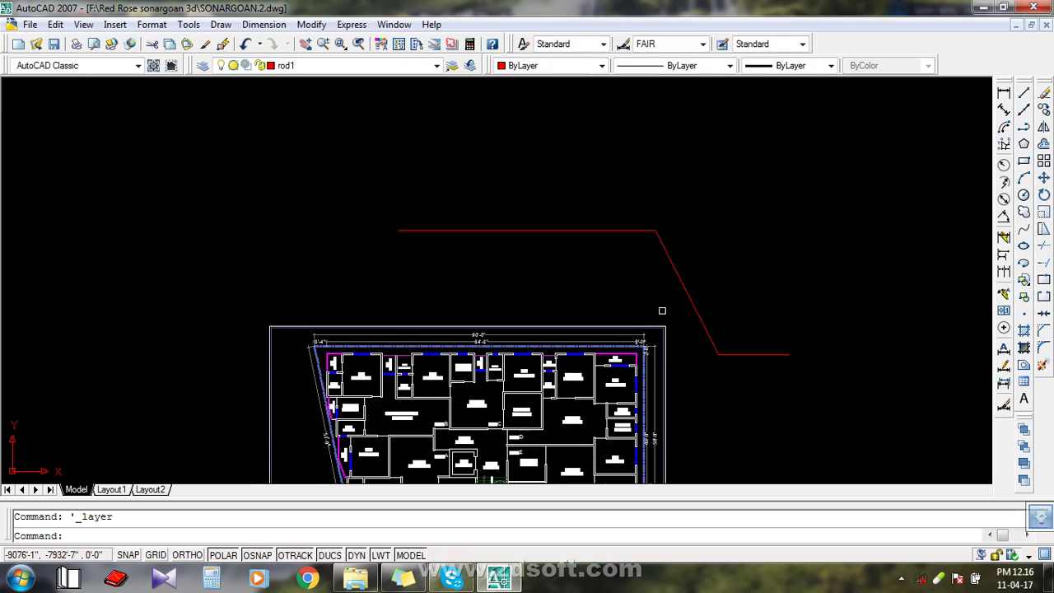
Try to erase the sloping red line on the locked rod2 layer and cancel the command.
{"action": "left_click", "coordinate": [678, 277]}
{"action": "key", "text": "Delete"}
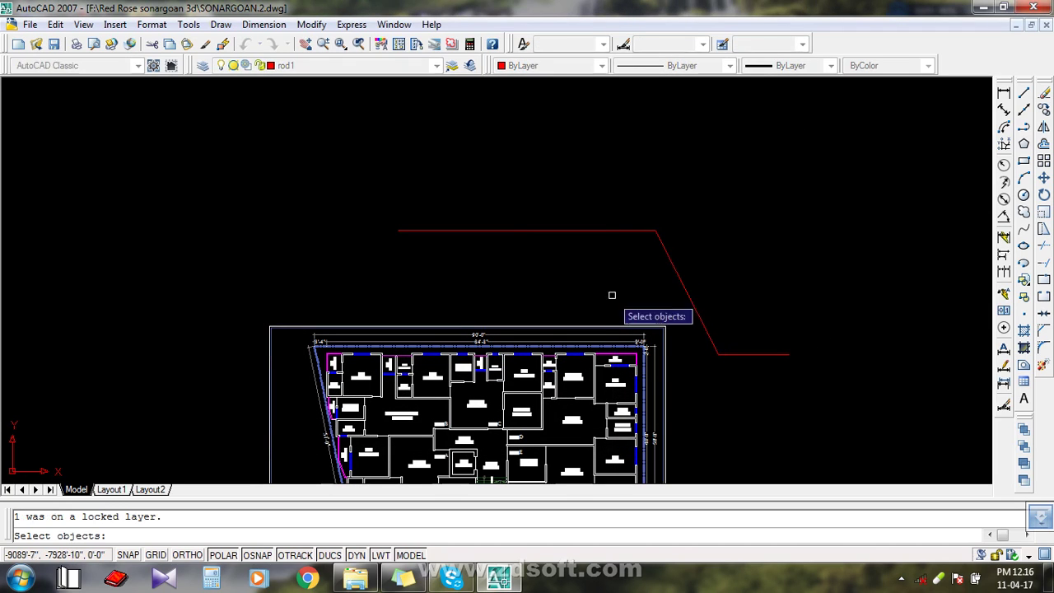
{"action": "key", "text": "Escape"}
{"action": "left_click", "coordinate": [688, 262]}
{"action": "left_click", "coordinate": [673, 251]}
{"action": "scroll", "coordinate": [680, 251], "scroll_direction": "up", "scroll_amount": 2}
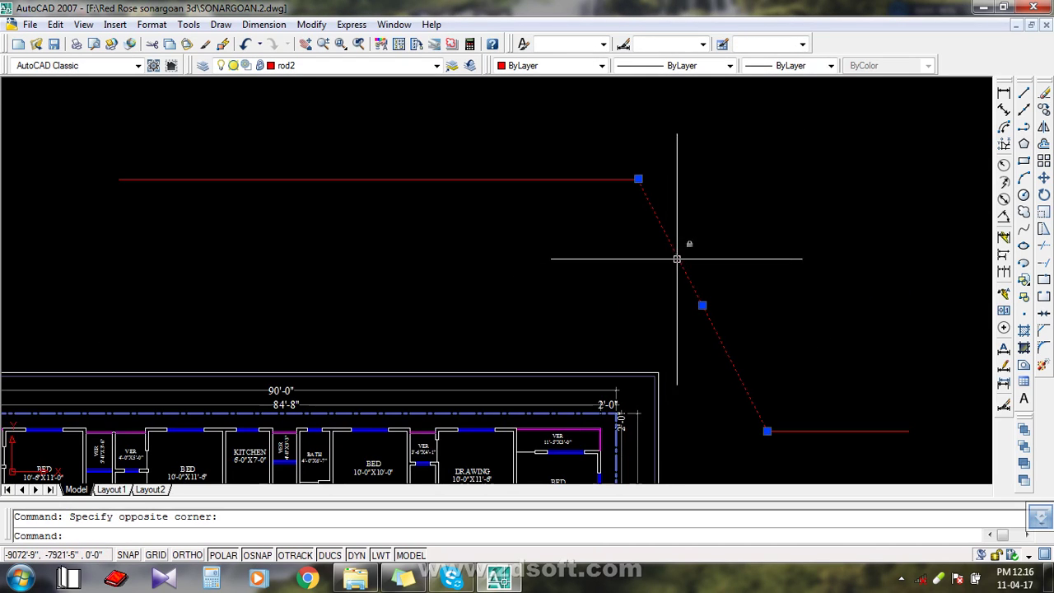
{"action": "key", "text": "Delete"}
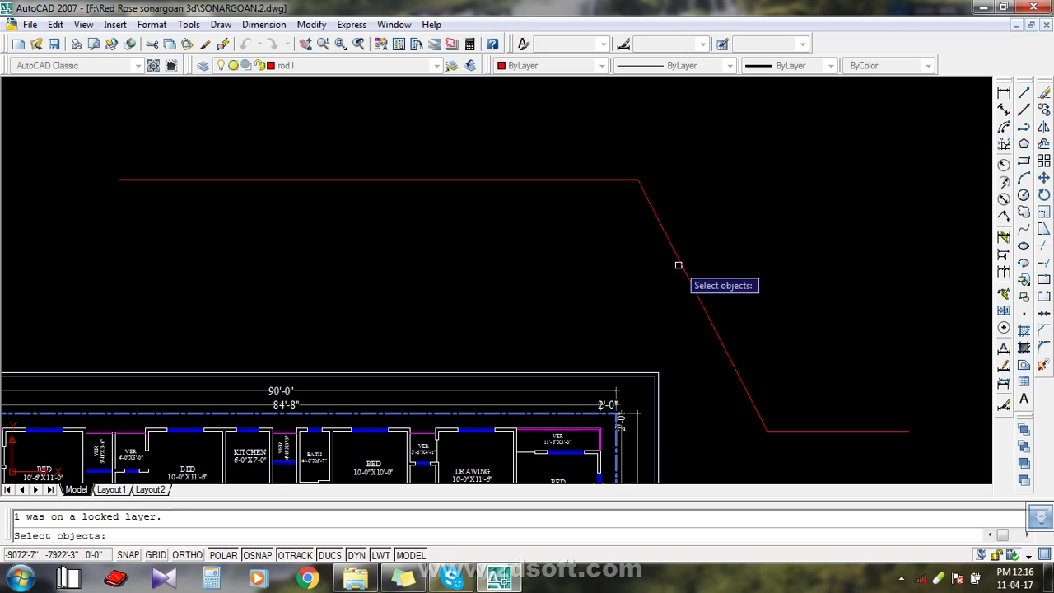
{"action": "key", "text": "Escape"}
Try to erase the long horizontal red line on the locked rod2 layer and cancel the command.
{"action": "left_click", "coordinate": [628, 143]}
{"action": "left_click", "coordinate": [590, 183]}
{"action": "key", "text": "Delete"}
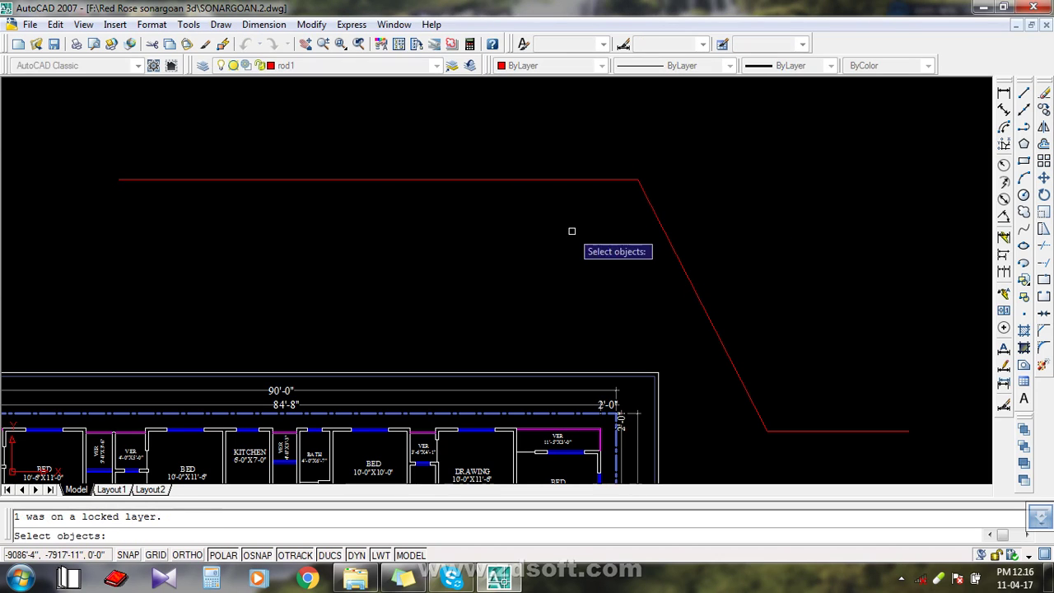
{"action": "key", "text": "Escape"}
{"action": "key", "text": "Delete"}
{"action": "key", "text": "Escape"}
{"action": "scroll", "coordinate": [651, 235], "scroll_direction": "down", "scroll_amount": 5}
{"action": "scroll", "coordinate": [679, 268], "scroll_direction": "up", "scroll_amount": 3}
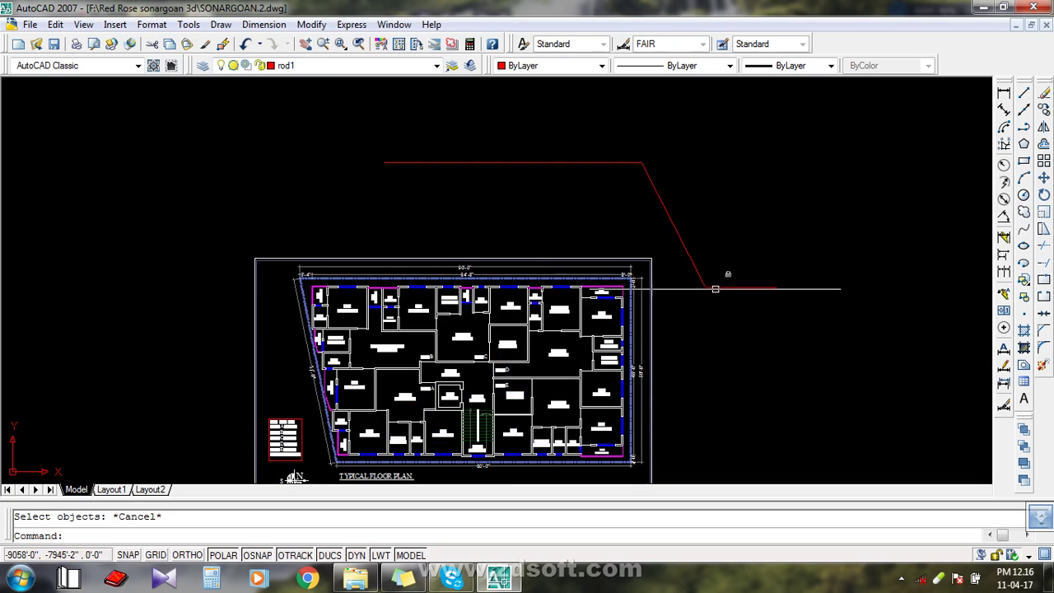
{"action": "scroll", "coordinate": [727, 306], "scroll_direction": "up", "scroll_amount": 4}
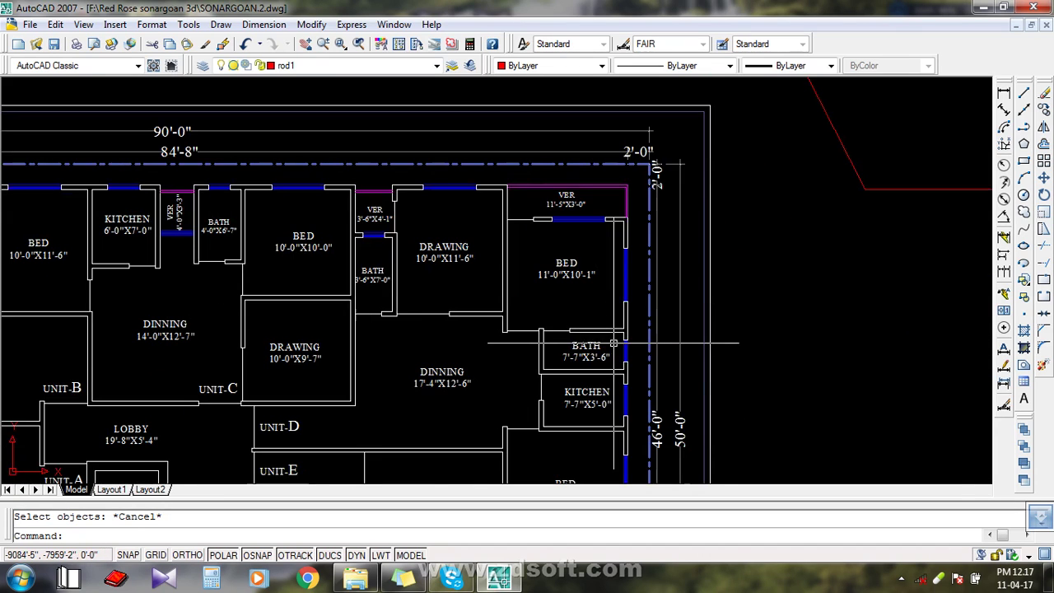
Try to erase the blue window in the outer wall of the 7'-7"X3'-6" bath.
{"action": "left_click", "coordinate": [628, 340]}
{"action": "key", "text": "Delete"}
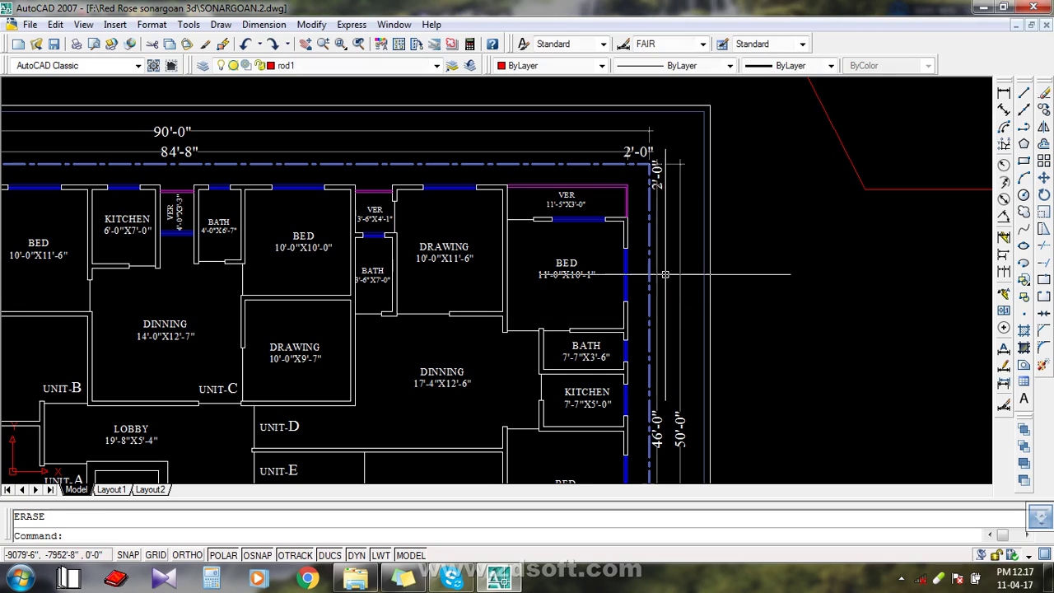
Unlock the rod2 layer in the Layer Properties Manager and confirm the layer settings.
{"action": "scroll", "coordinate": [720, 247], "scroll_direction": "down", "scroll_amount": 5}
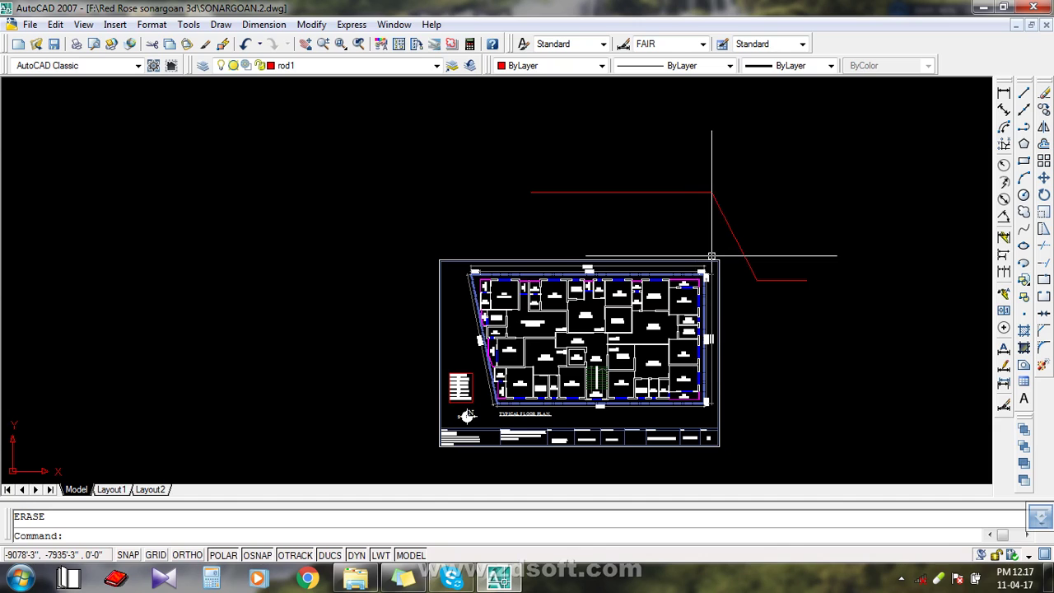
{"action": "middle_click_drag", "start_coordinate": [730, 235], "coordinate": [680, 270]}
{"action": "scroll", "coordinate": [670, 260], "scroll_direction": "up", "scroll_amount": 3}
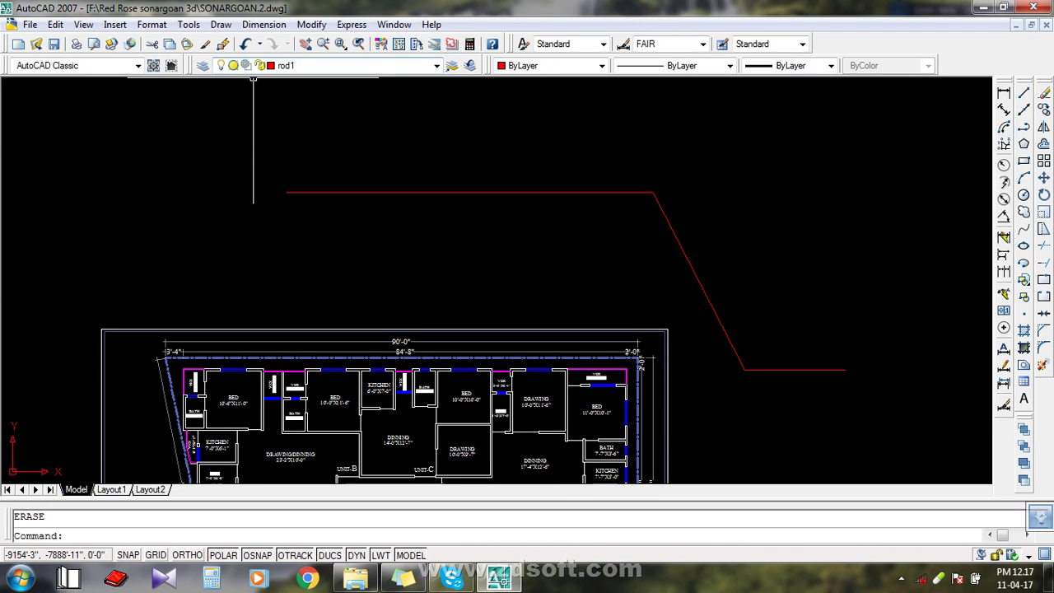
{"action": "left_click", "coordinate": [202, 66]}
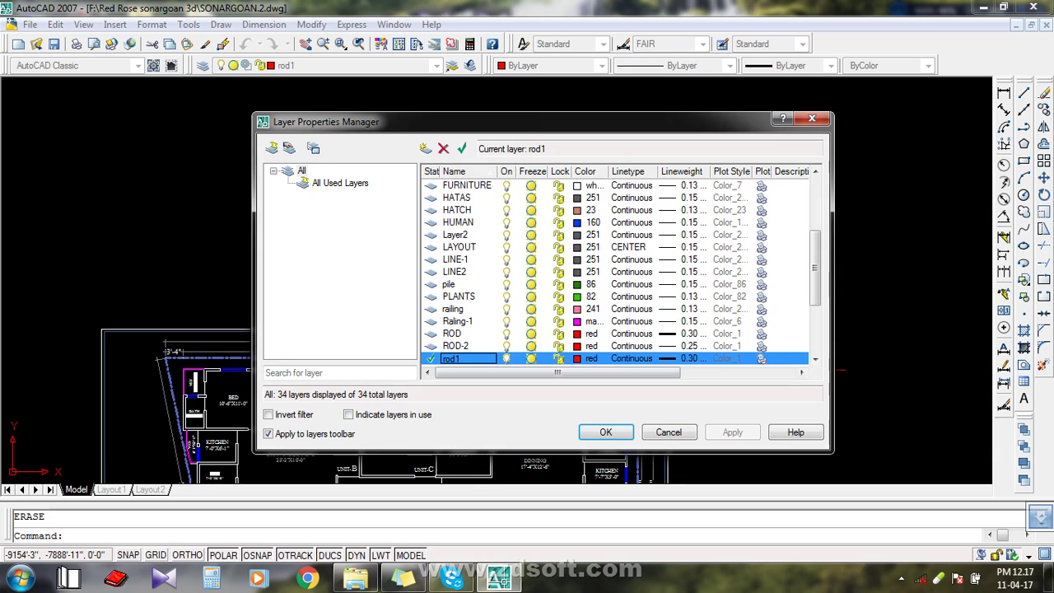
{"action": "scroll", "coordinate": [559, 313], "scroll_direction": "down", "scroll_amount": 2}
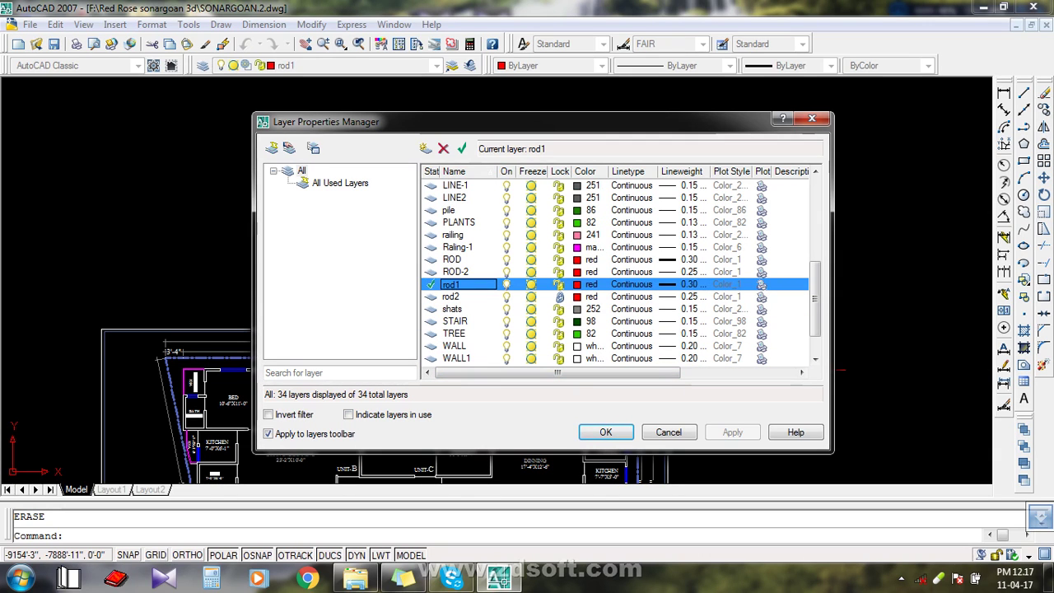
{"action": "left_click", "coordinate": [559, 297]}
{"action": "left_click", "coordinate": [605, 433]}
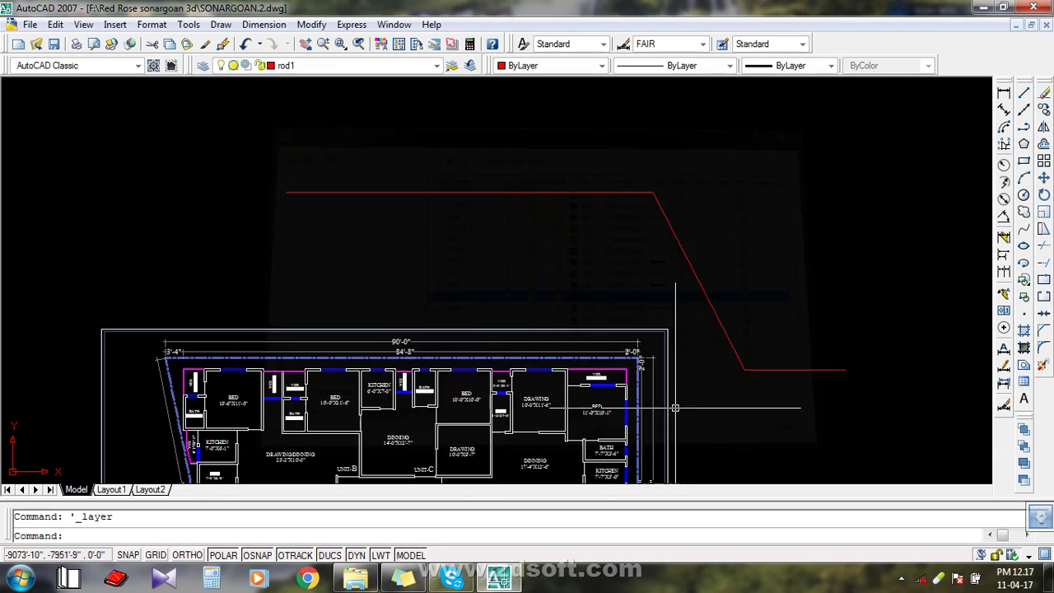
Erase the sloping red line on the unlocked rod2 layer, and undo the erasure.
{"action": "left_click", "coordinate": [748, 384]}
{"action": "left_click", "coordinate": [697, 280]}
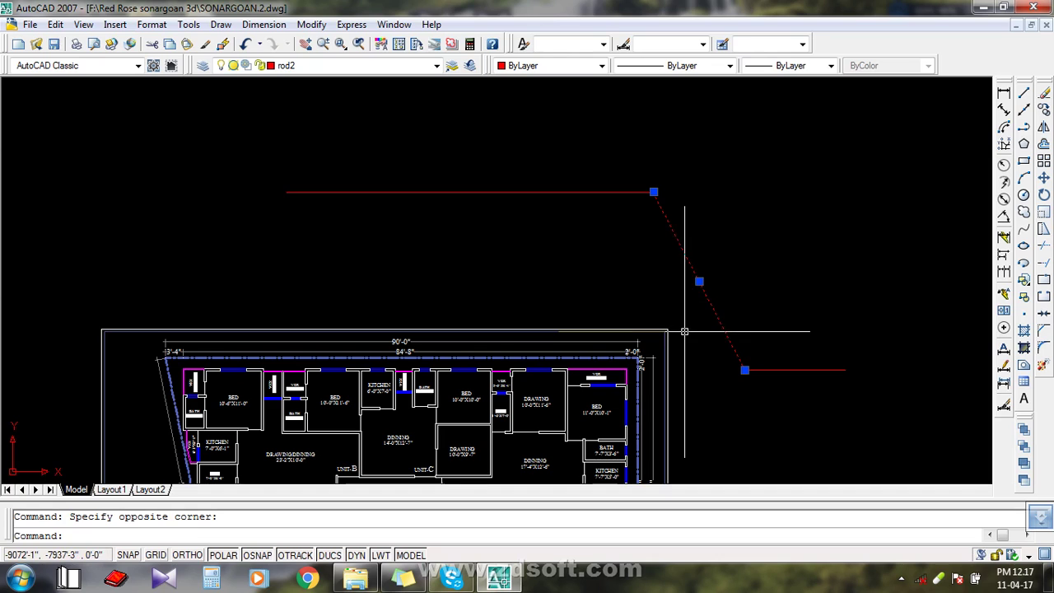
{"action": "key", "text": "Delete"}
{"action": "key", "text": "ctrl+z"}
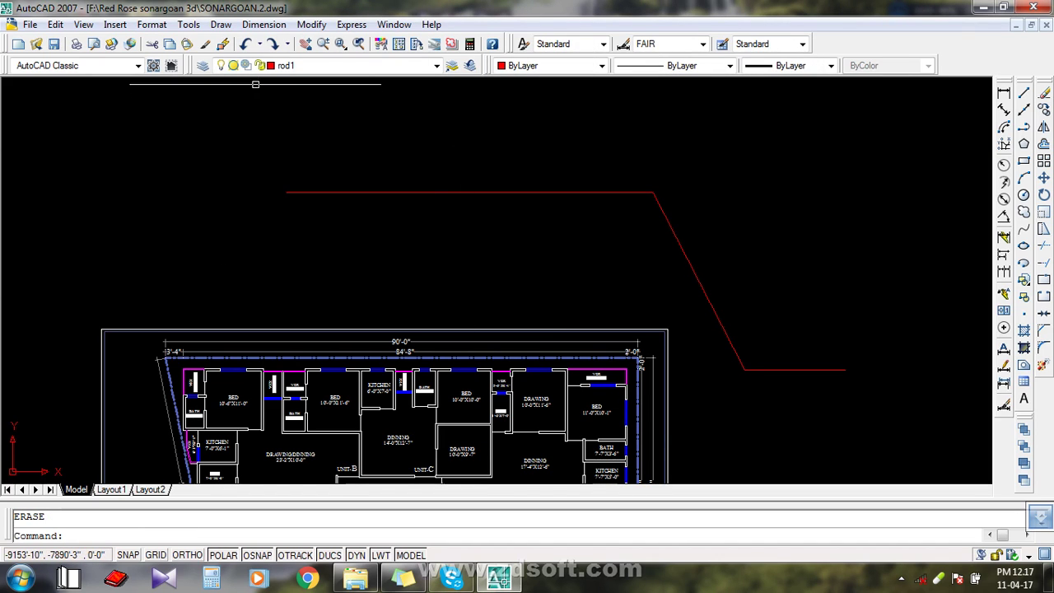
Exclude the rod1 layer from plotting in the Layer Properties Manager and confirm the setting.
{"action": "left_click", "coordinate": [203, 65]}
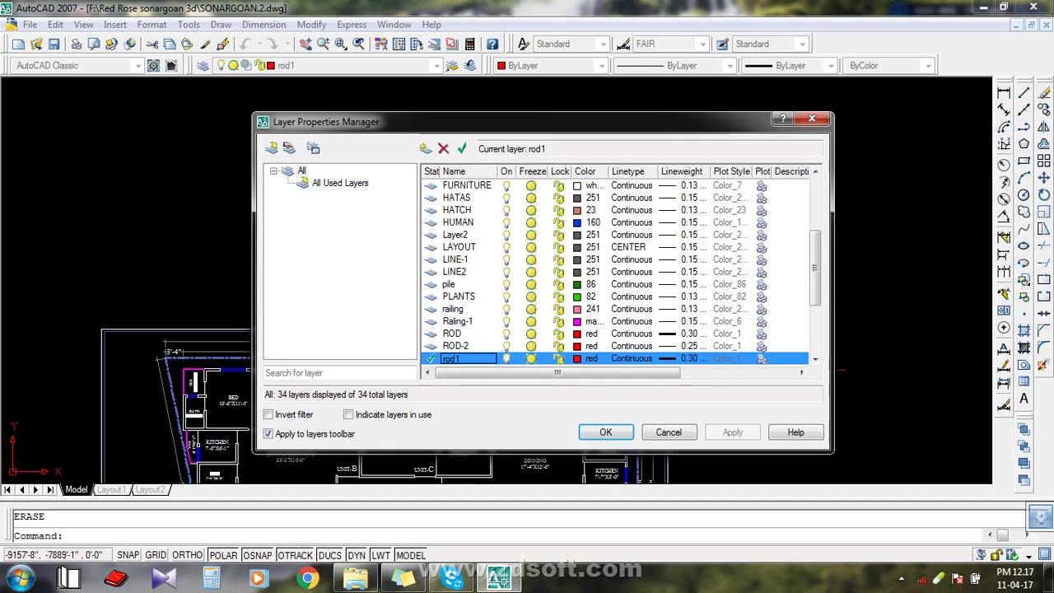
{"action": "left_click", "coordinate": [762, 359]}
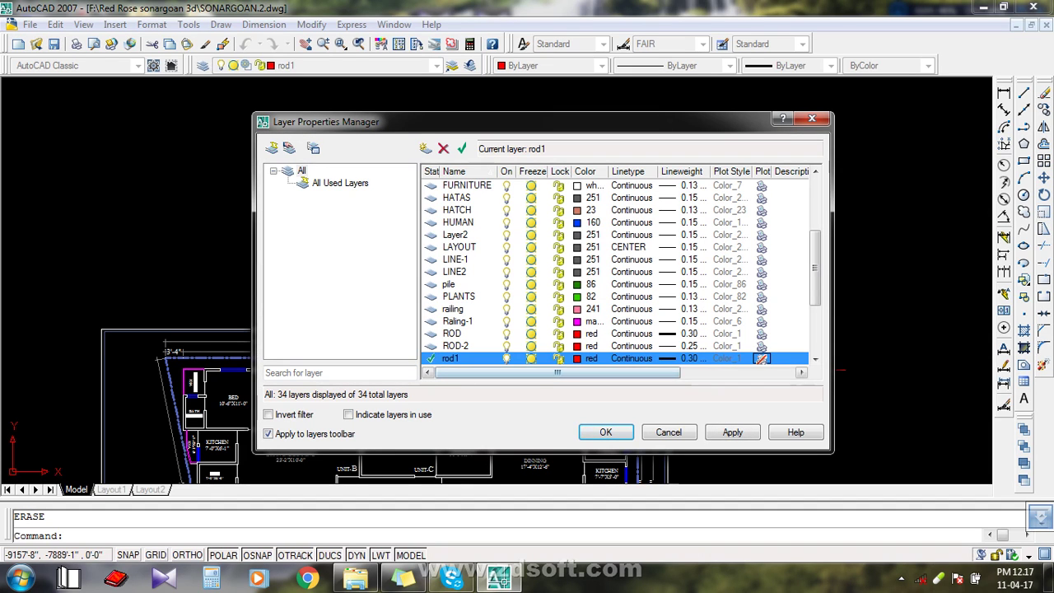
{"action": "key", "text": "Return"}
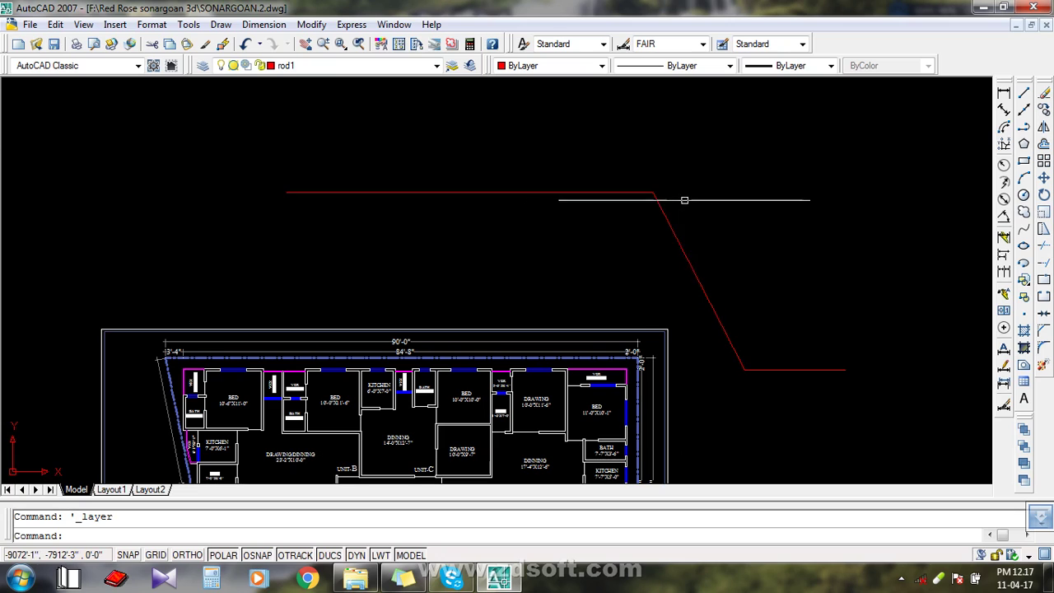
Select the sloping red line to check its layer, and clear the selection.
{"action": "left_click", "coordinate": [672, 196]}
{"action": "left_click", "coordinate": [589, 207]}
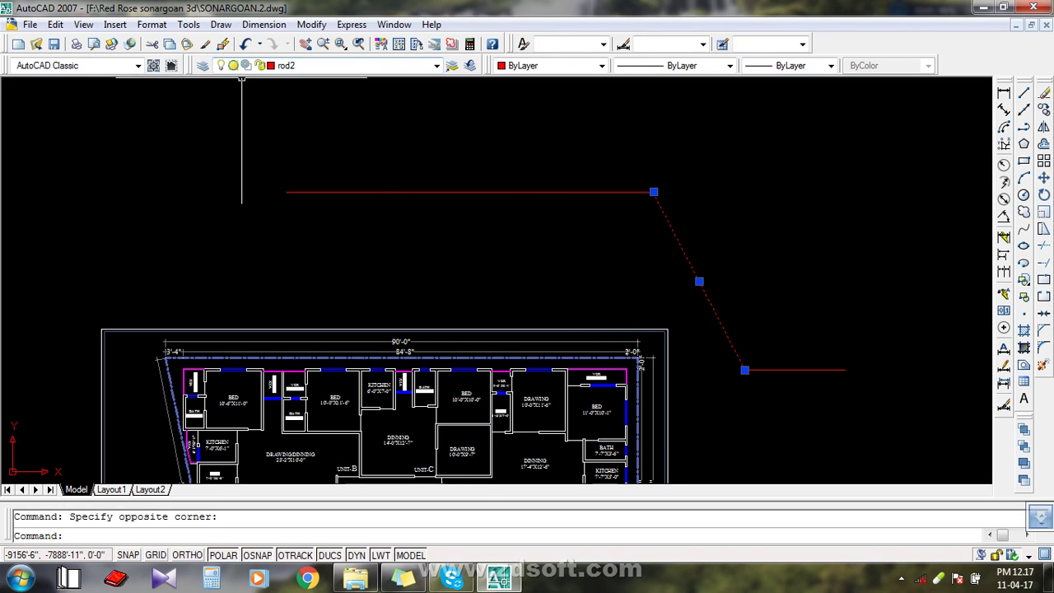
{"action": "key", "text": "Escape"}
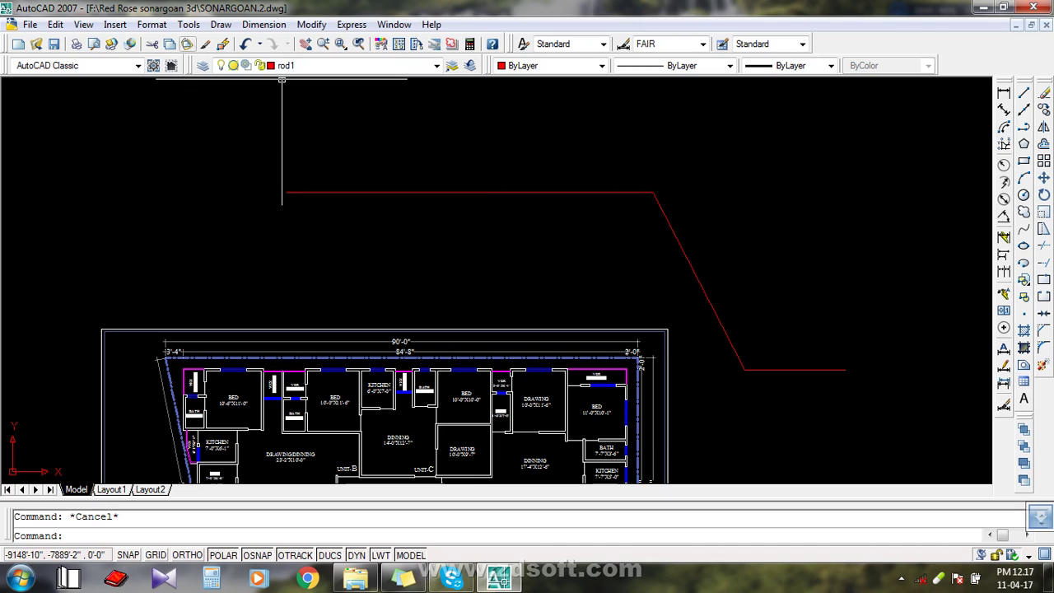
Make the rod1 layer plottable again in the Layer Properties Manager.
{"action": "left_click", "coordinate": [202, 65]}
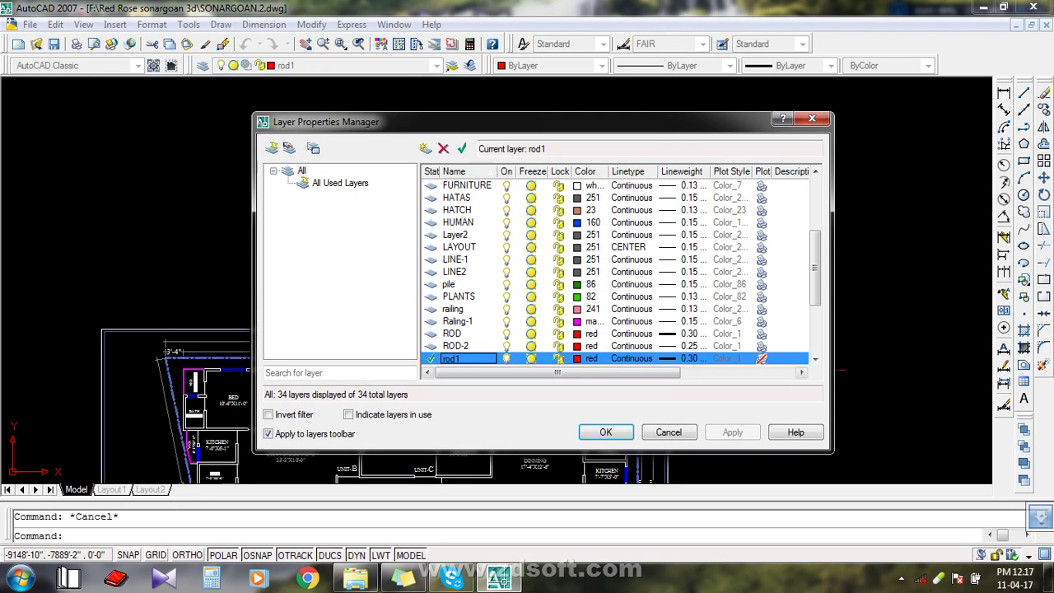
{"action": "scroll", "coordinate": [617, 272], "scroll_direction": "down", "scroll_amount": 1}
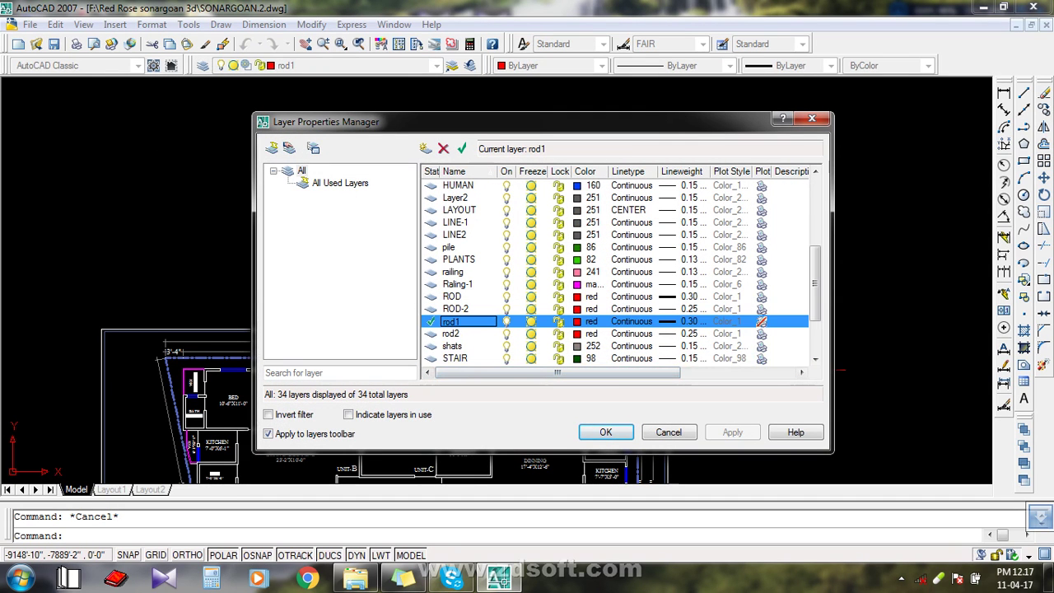
{"action": "left_click", "coordinate": [762, 321]}
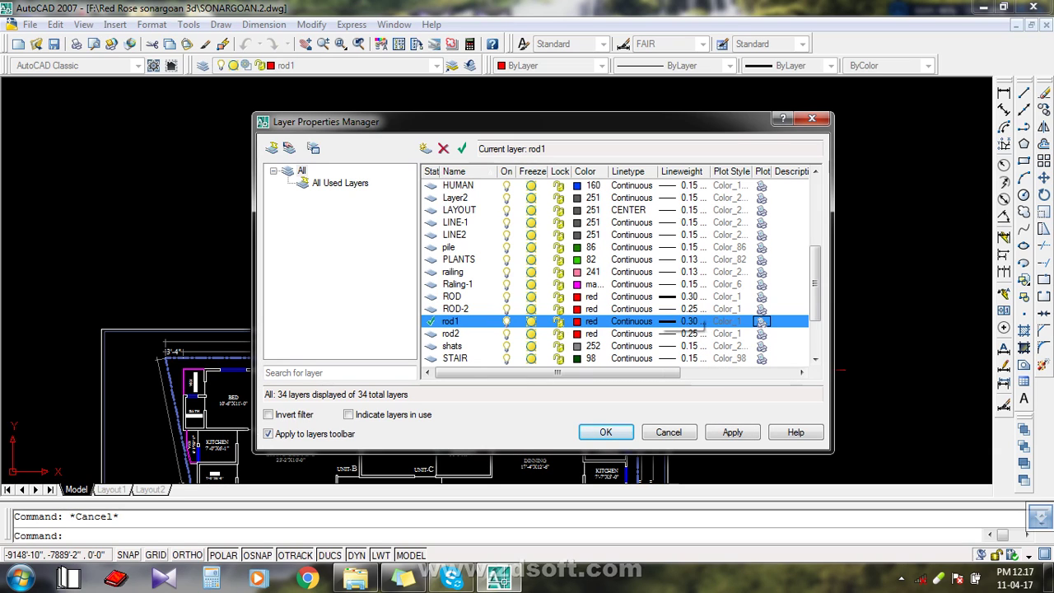
Review the linetypes and lineweights offered for the ROD layer, and try a lineweight of 0.05 mm.
{"action": "left_click", "coordinate": [631, 296]}
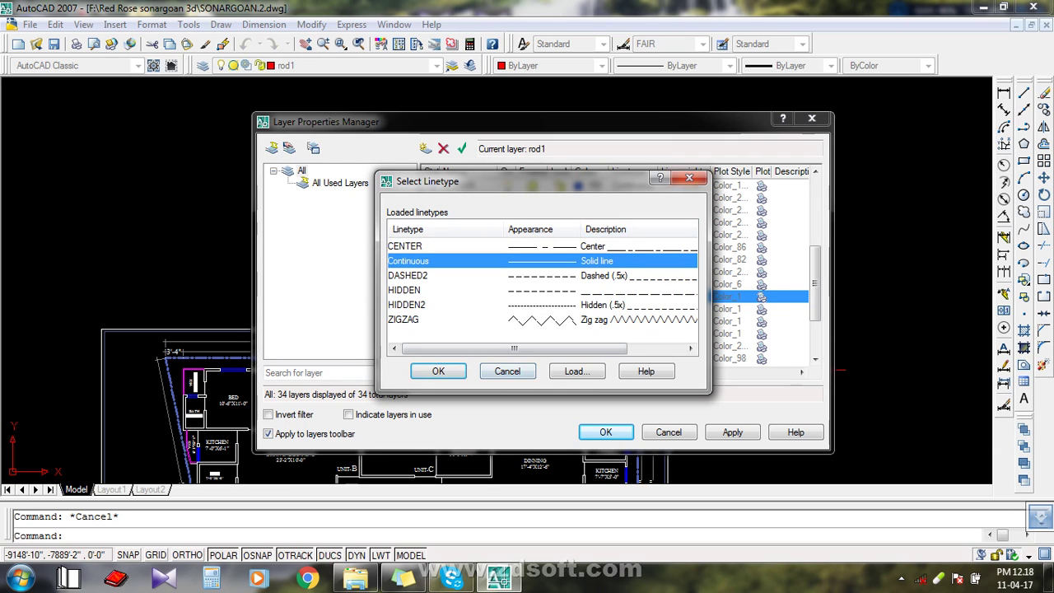
{"action": "left_click", "coordinate": [690, 178]}
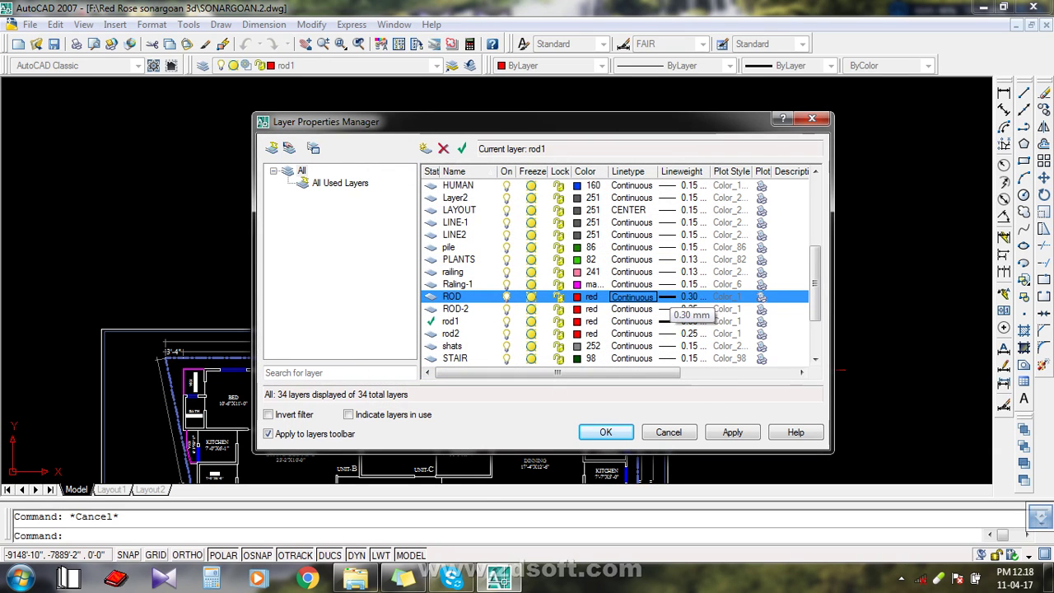
{"action": "left_click", "coordinate": [683, 297]}
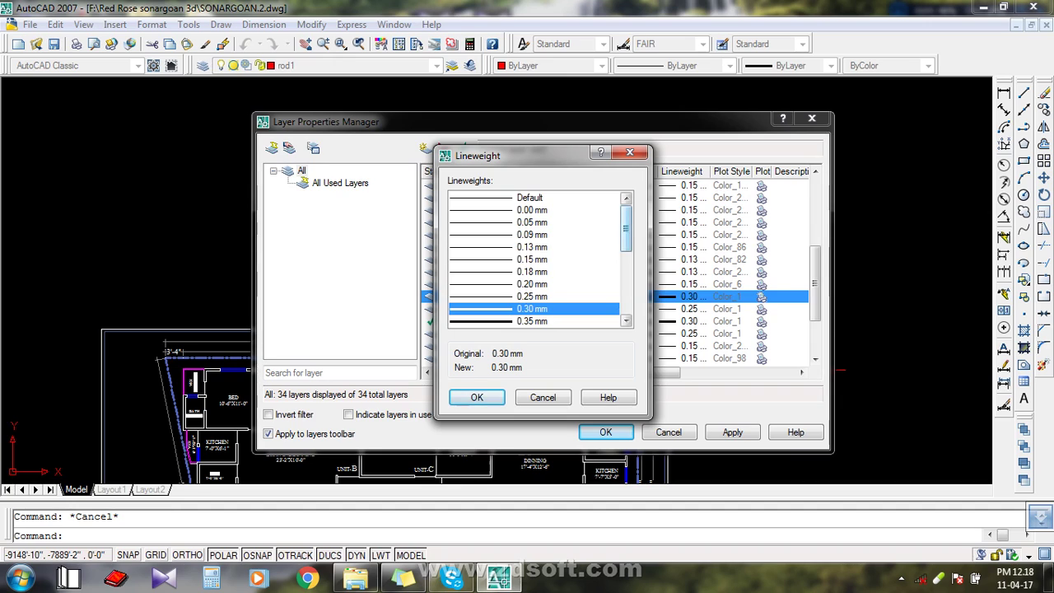
{"action": "scroll", "coordinate": [539, 260], "scroll_direction": "down", "scroll_amount": 5}
{"action": "scroll", "coordinate": [536, 259], "scroll_direction": "up", "scroll_amount": 5}
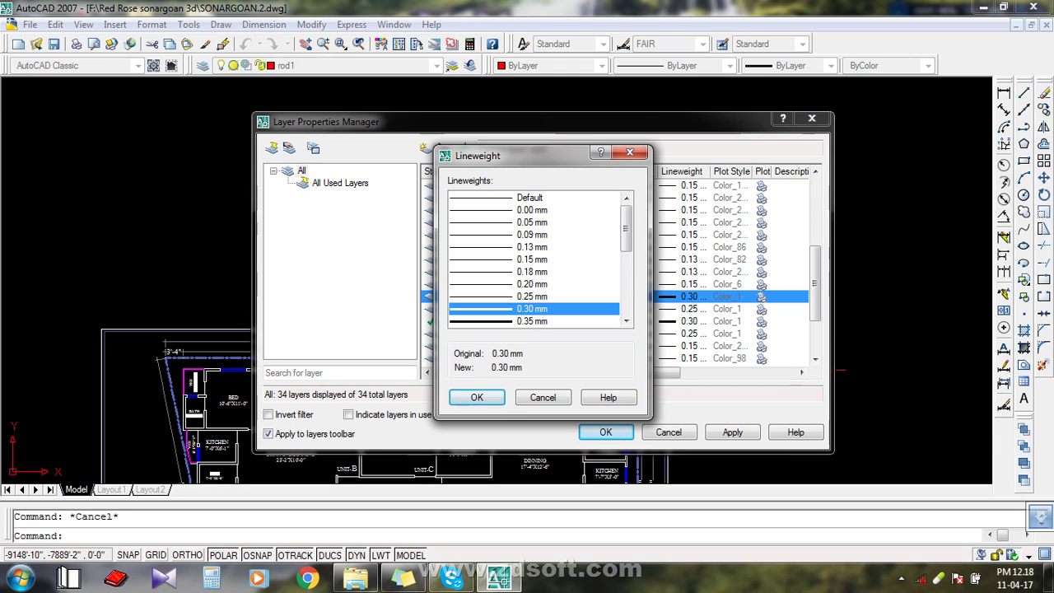
{"action": "left_click", "coordinate": [532, 222]}
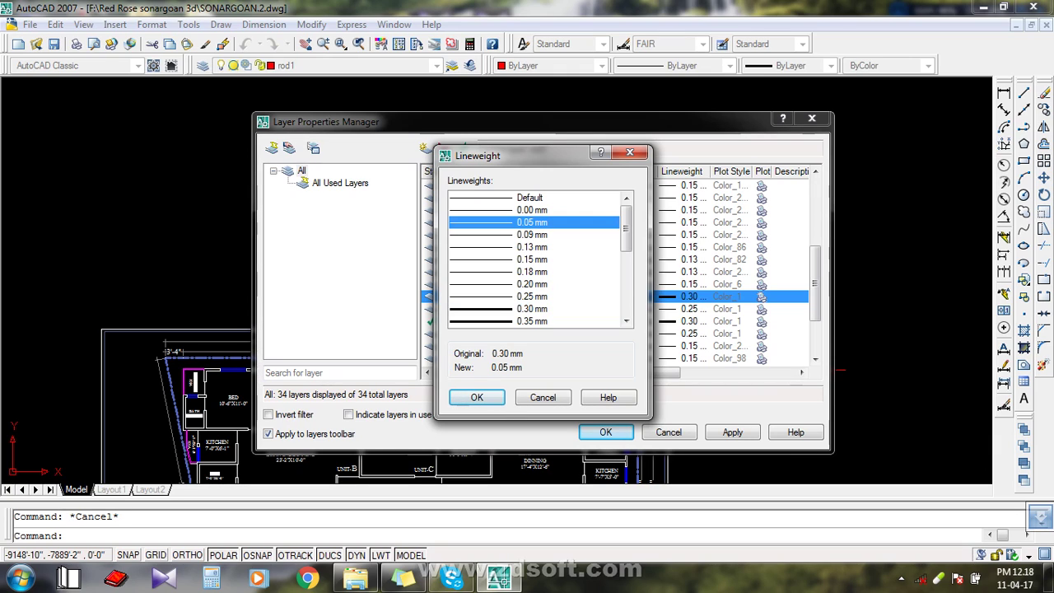
{"action": "left_click", "coordinate": [477, 397]}
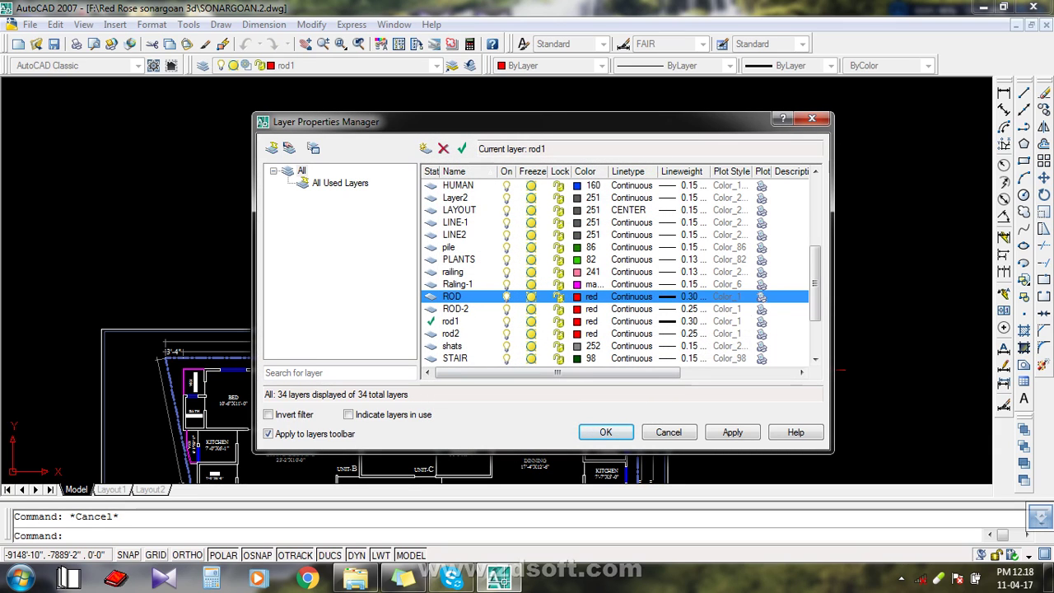
Compare the loaded linetypes for the ROD layer and assign it the HIDDEN linetype.
{"action": "left_click", "coordinate": [631, 297]}
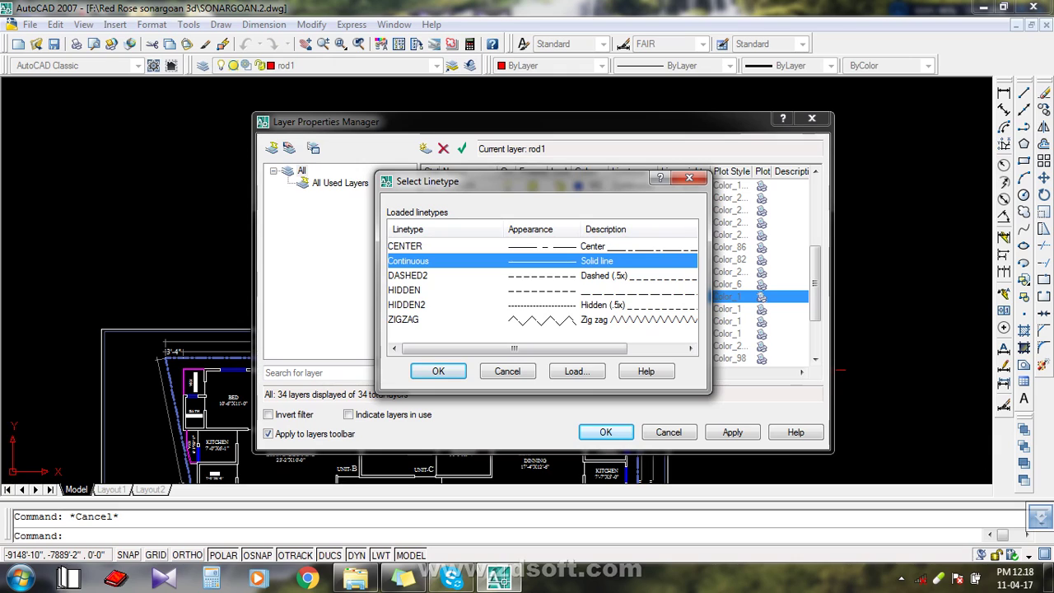
{"action": "key", "text": "Down"}
{"action": "key", "text": "Down"}
{"action": "key", "text": "Down"}
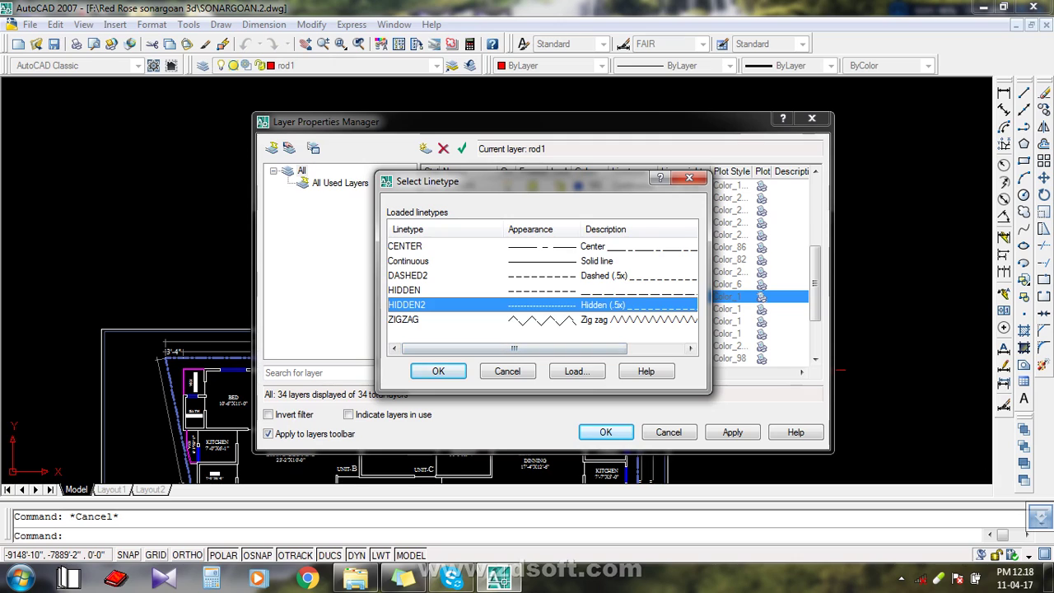
{"action": "left_click", "coordinate": [527, 320]}
{"action": "left_click", "coordinate": [527, 276]}
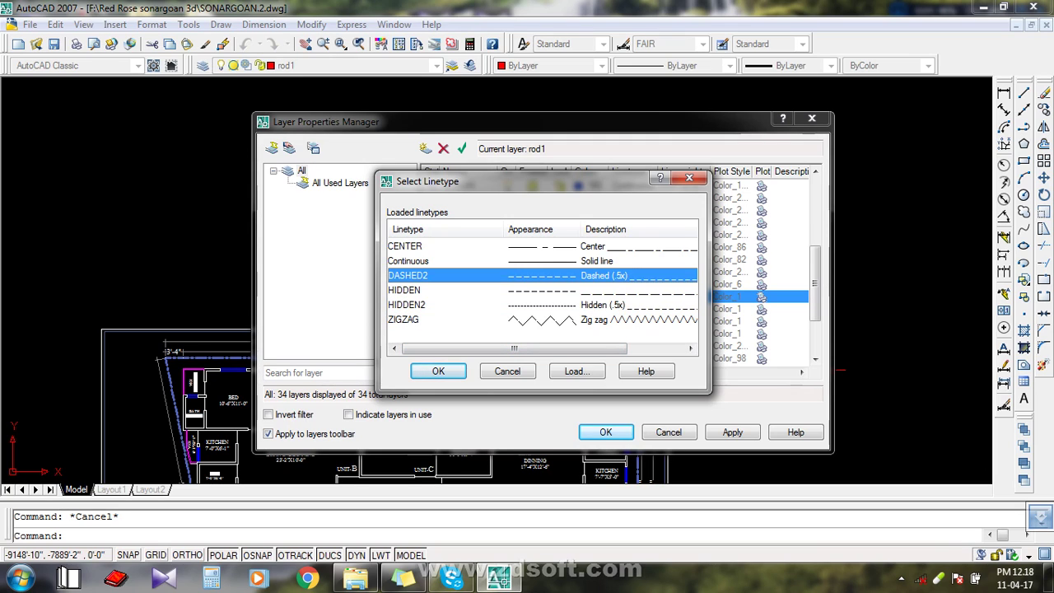
{"action": "left_click", "coordinate": [527, 290]}
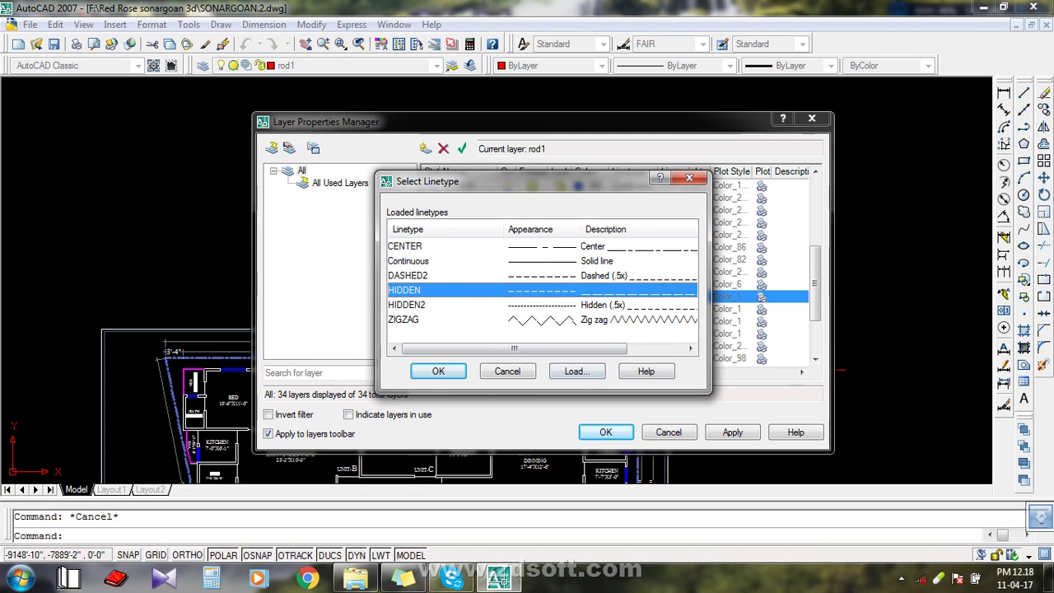
{"action": "key", "text": "Return"}
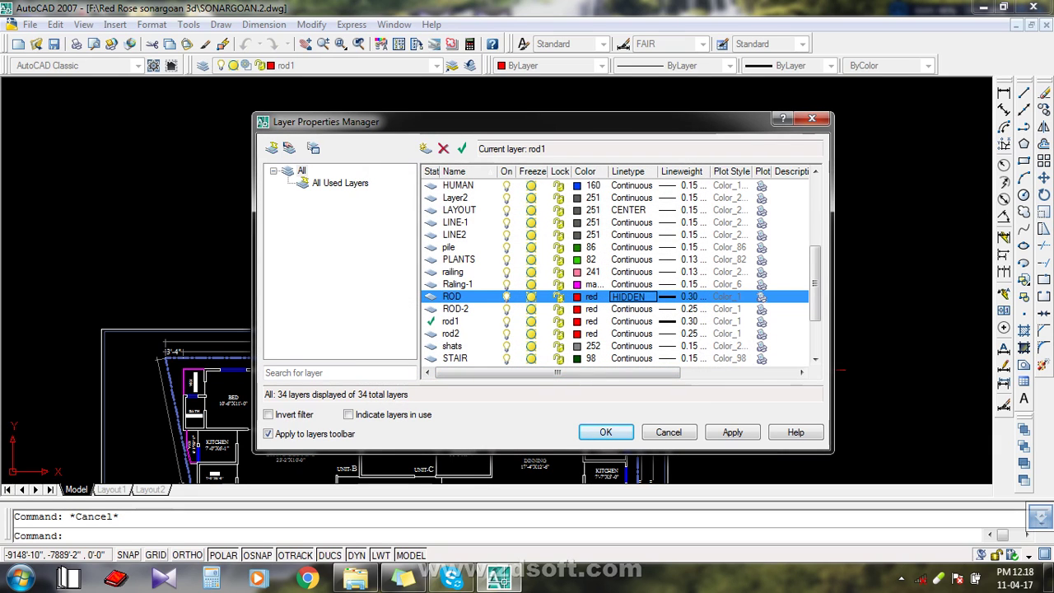
Set the ROD layer's color to index 94, freeze the layer, and apply the changes.
{"action": "left_click", "coordinate": [722, 297]}
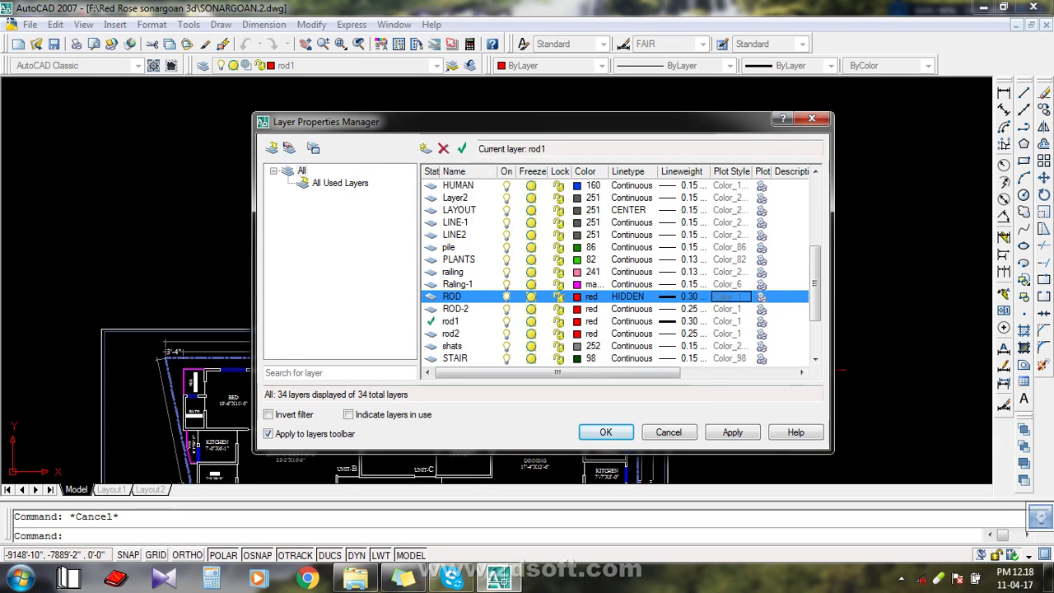
{"action": "left_click", "coordinate": [589, 297]}
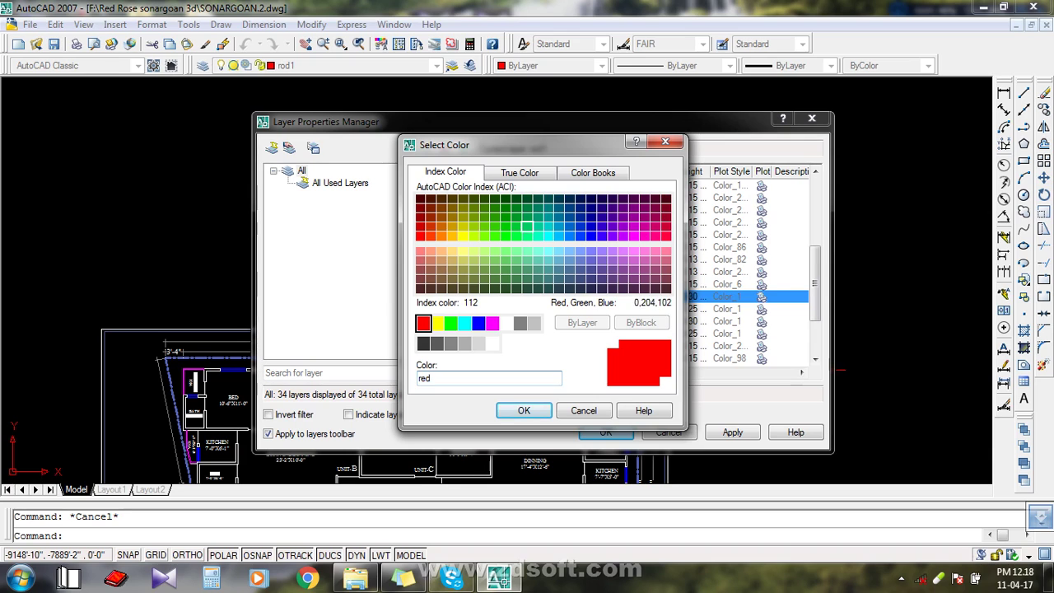
{"action": "type", "text": "94"}
{"action": "key", "text": "Return"}
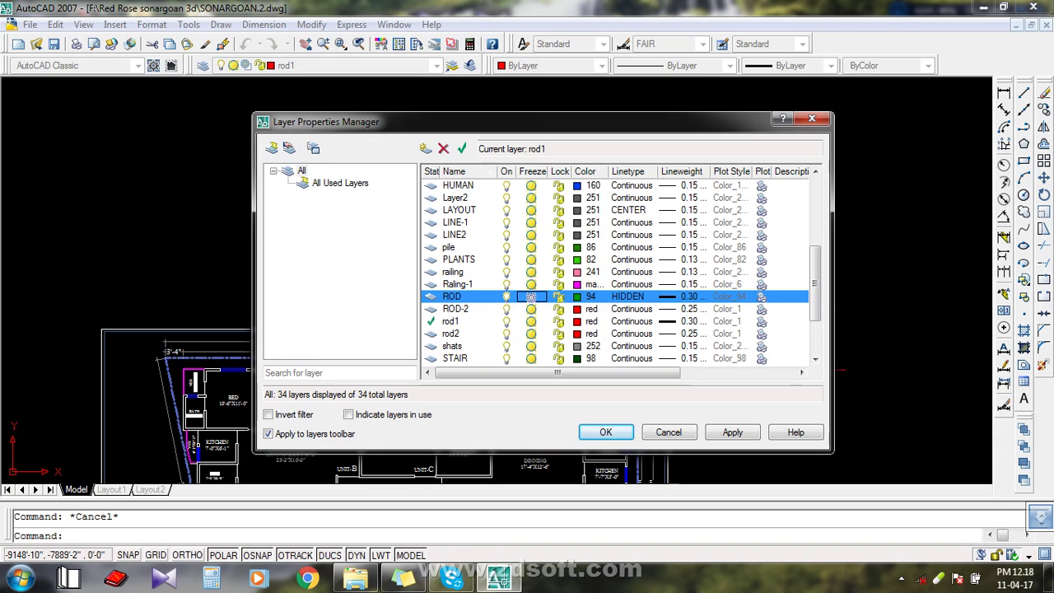
{"action": "left_click", "coordinate": [732, 433]}
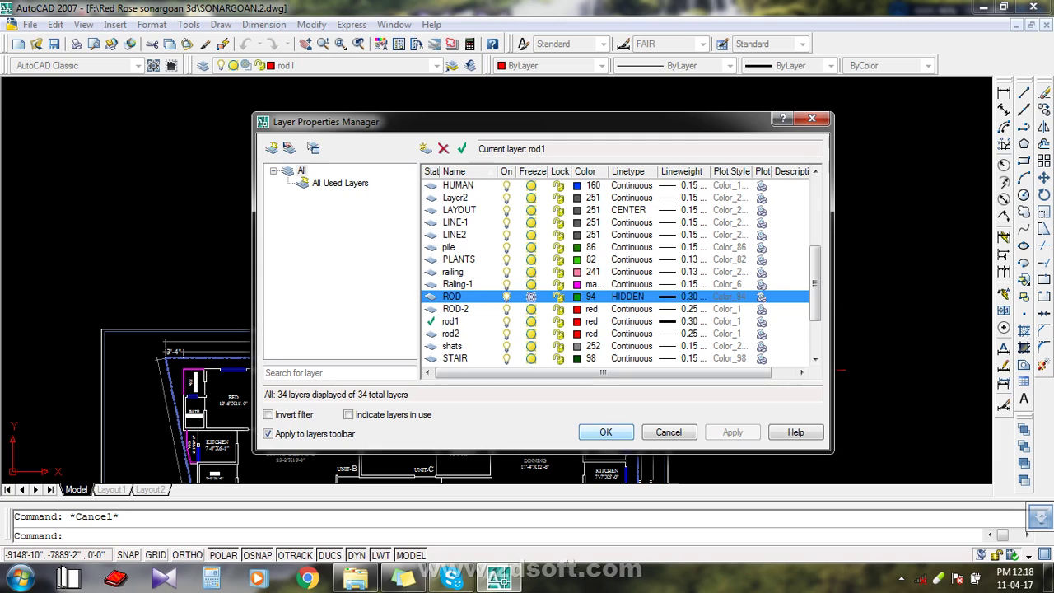
Thaw the ROD layer, freeze the rod2 layer instead, and confirm the layer settings.
{"action": "left_click", "coordinate": [531, 297]}
{"action": "scroll", "coordinate": [531, 296], "scroll_direction": "down", "scroll_amount": 2}
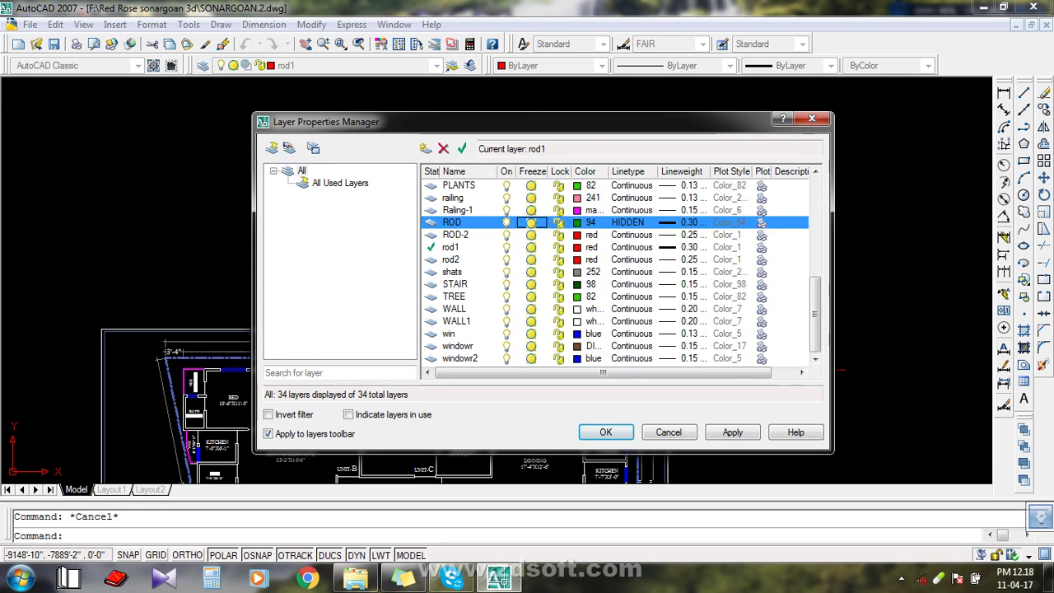
{"action": "left_click", "coordinate": [453, 260]}
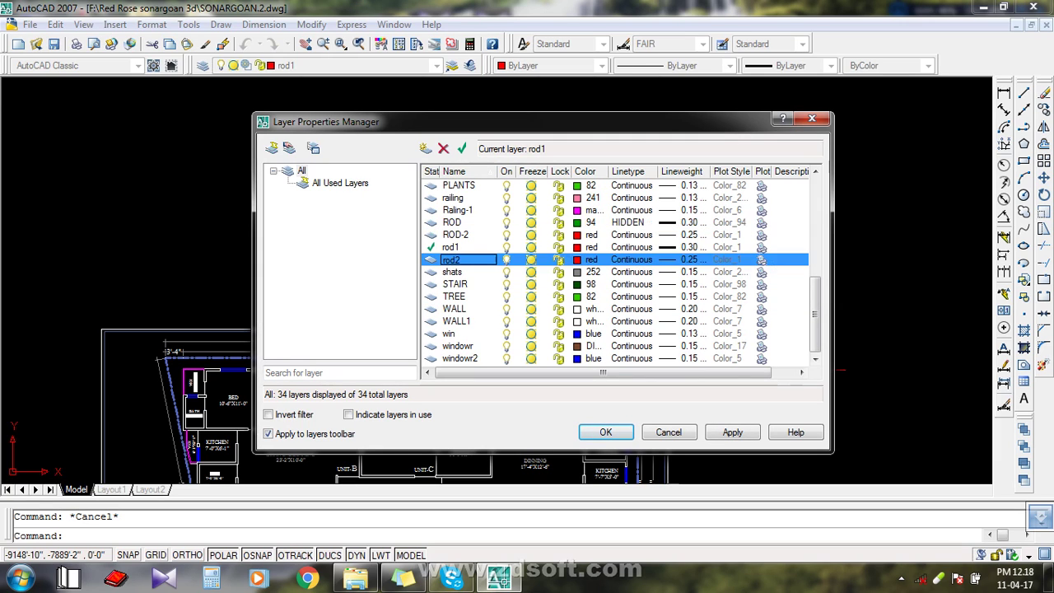
{"action": "left_click", "coordinate": [531, 259]}
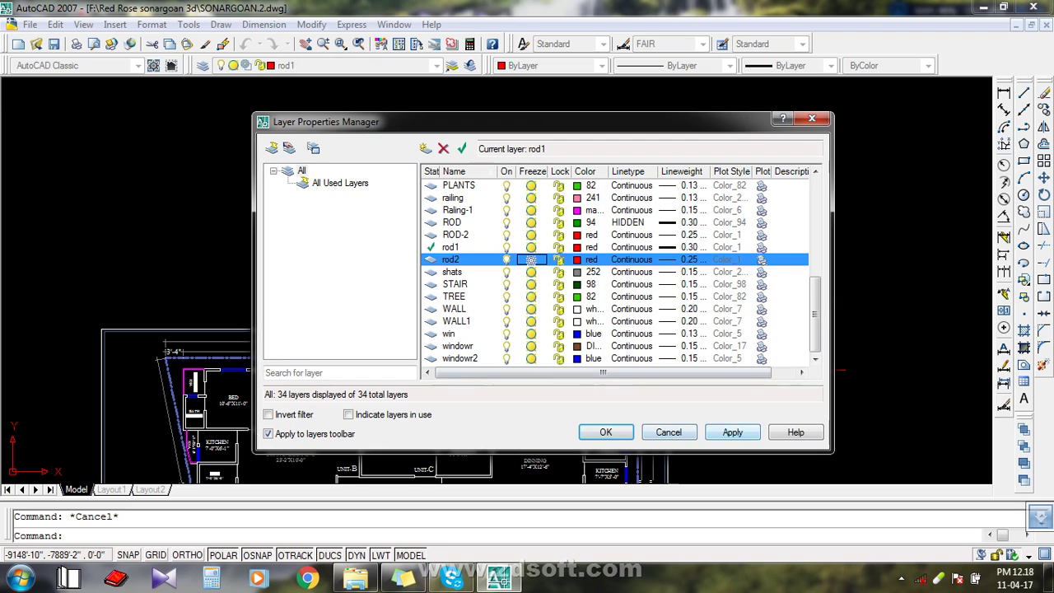
{"action": "left_click", "coordinate": [733, 432]}
{"action": "left_click", "coordinate": [605, 432]}
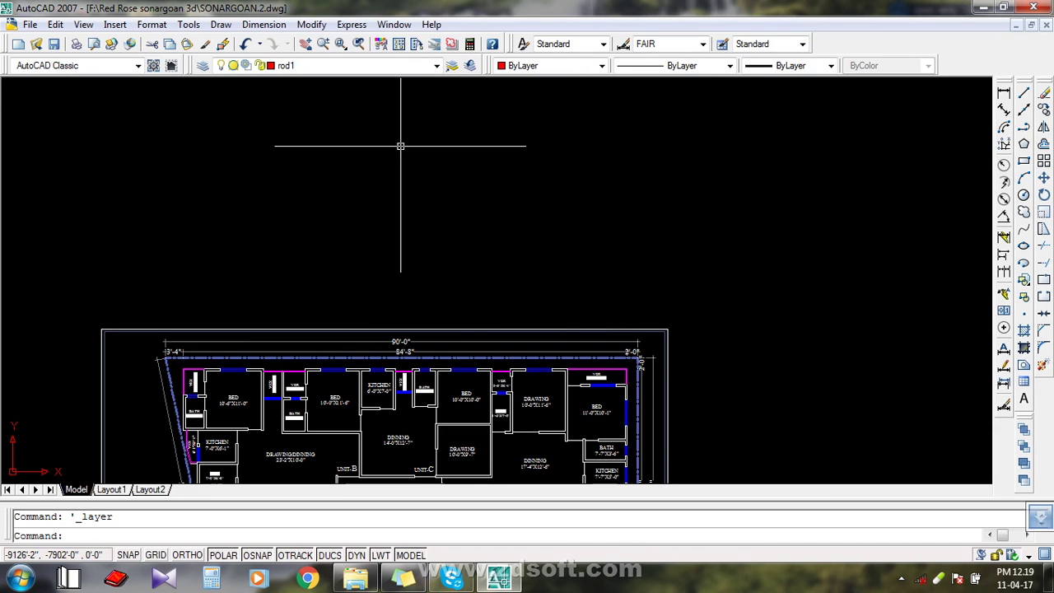
Thaw the rod2 layer in the layer properties, apply the change, and confirm the layer settings.
{"action": "left_click", "coordinate": [202, 65]}
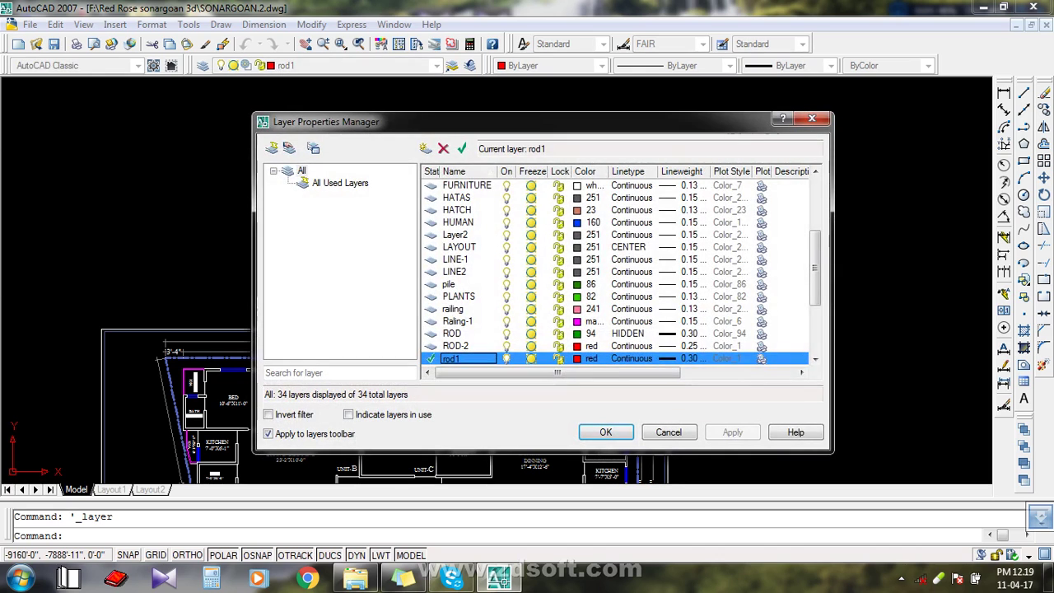
{"action": "scroll", "coordinate": [617, 272], "scroll_direction": "down", "scroll_amount": 2}
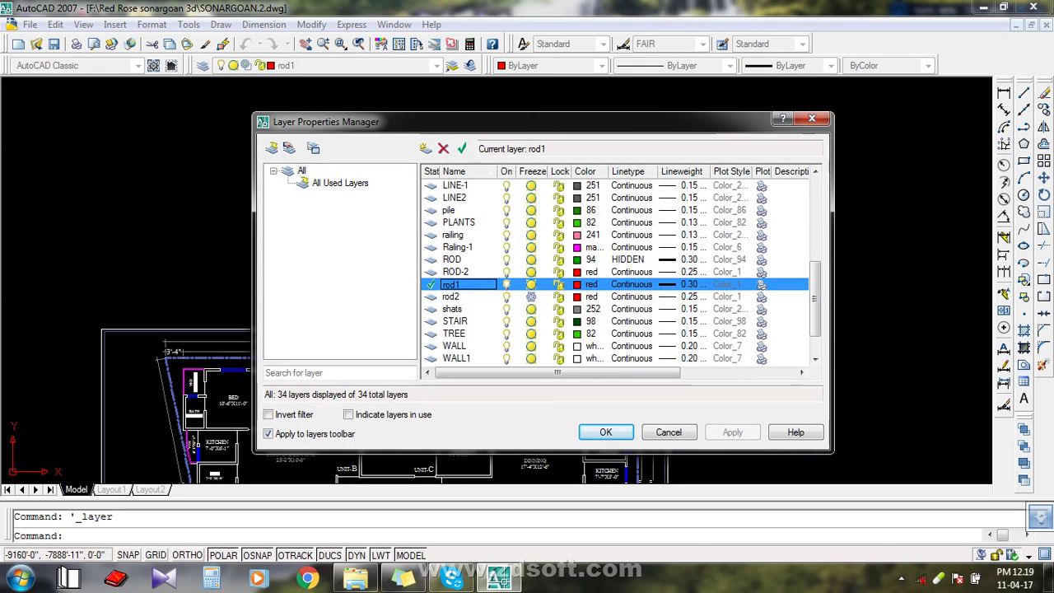
{"action": "left_click", "coordinate": [531, 296]}
{"action": "left_click", "coordinate": [732, 432]}
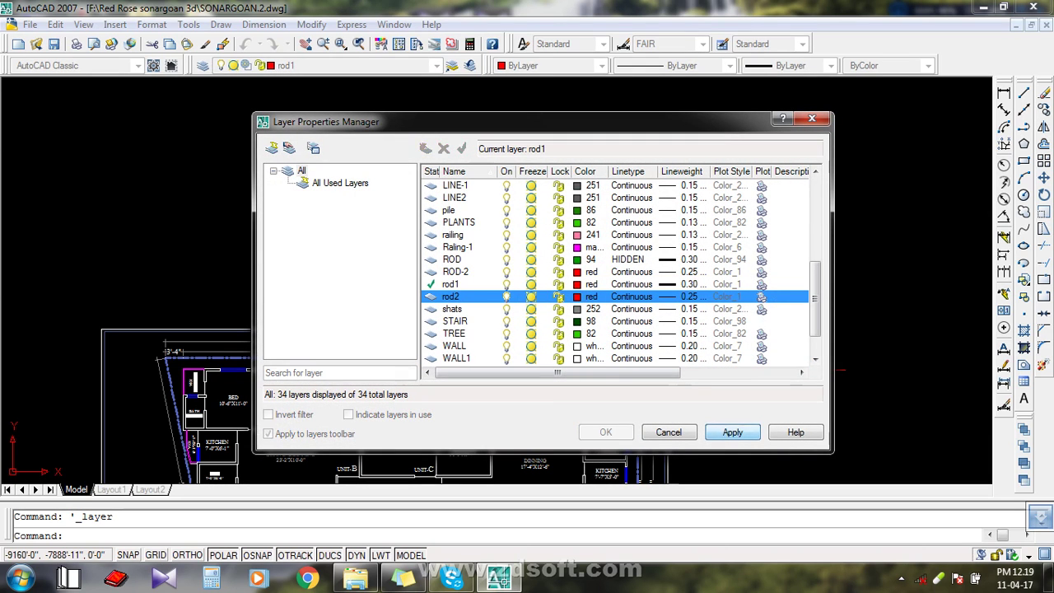
{"action": "left_click", "coordinate": [607, 432]}
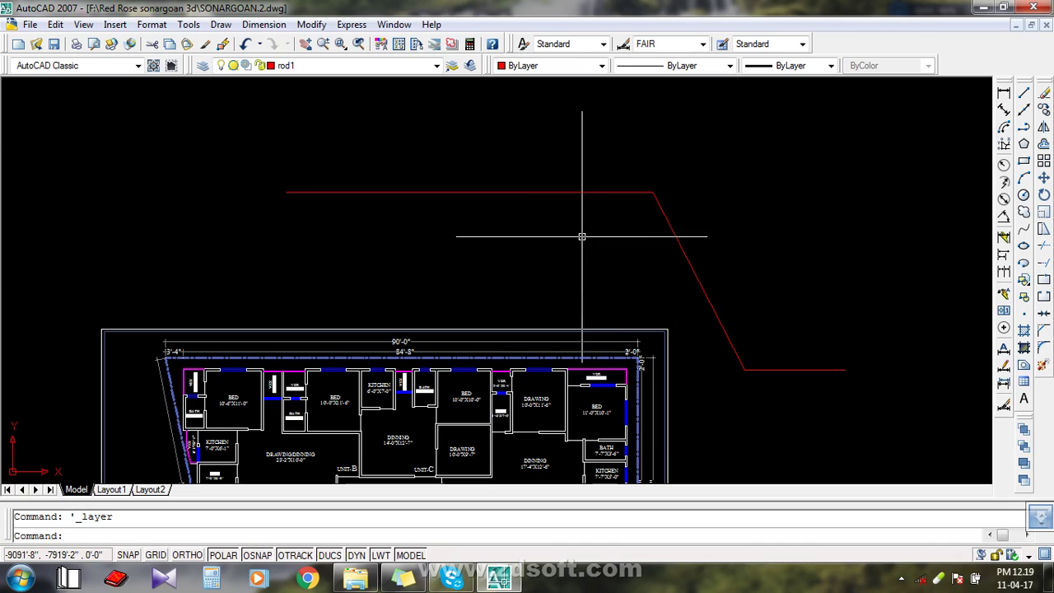
{"action": "left_click", "coordinate": [640, 181]}
{"action": "left_click", "coordinate": [595, 228]}
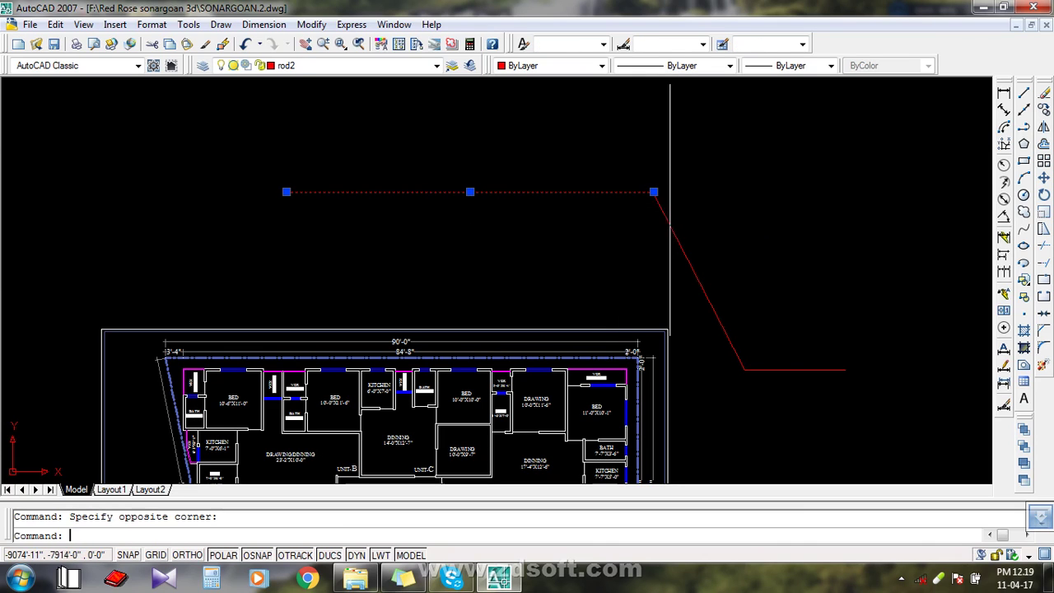
{"action": "key", "text": "Escape"}
{"action": "type", "text": "f"}
{"action": "key", "text": "Return"}
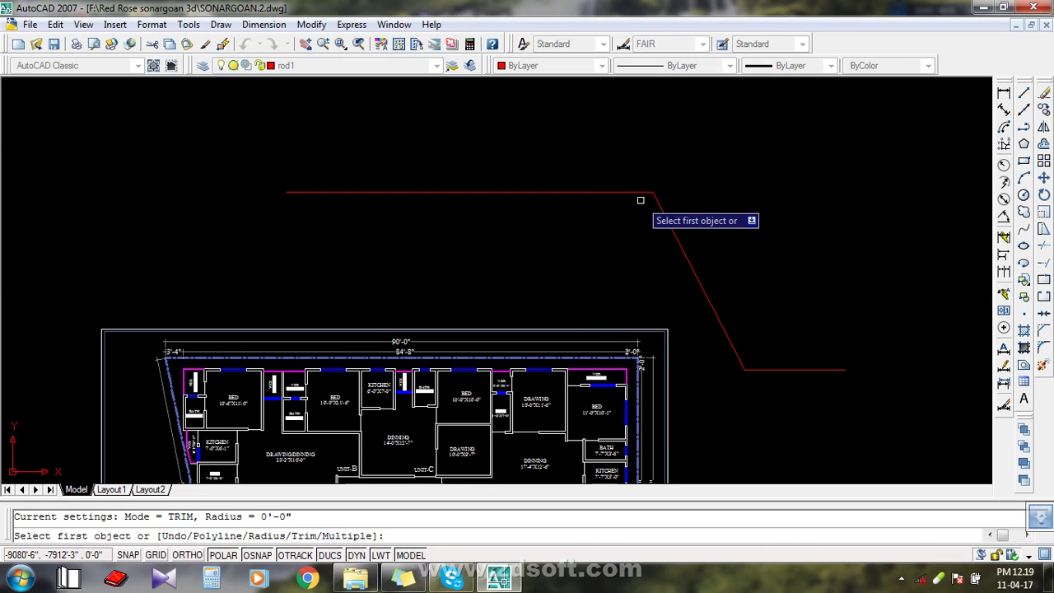
{"action": "key", "text": "Escape"}
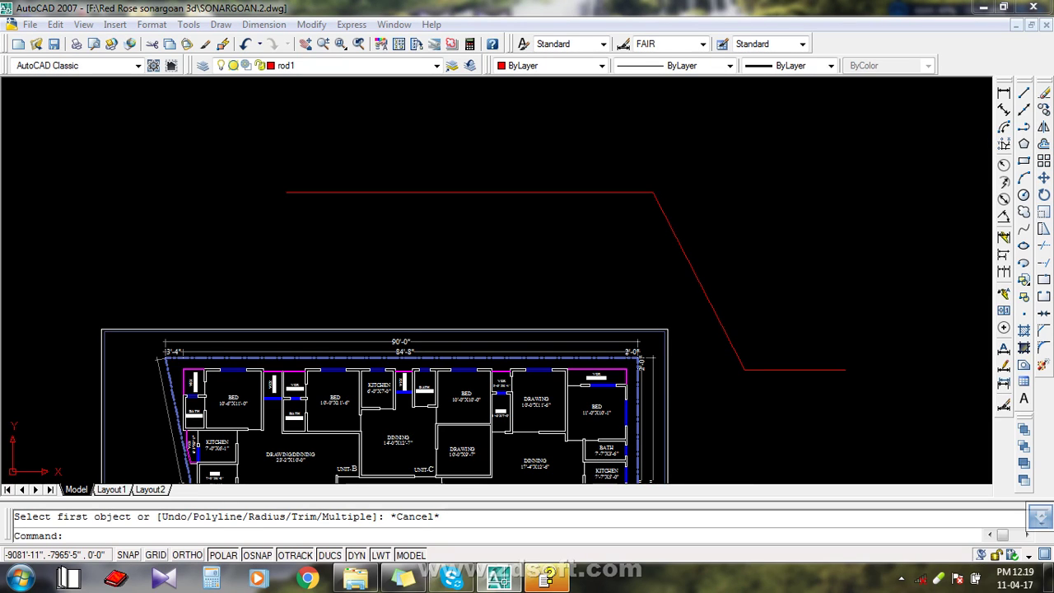
{"action": "key", "text": "F1"}
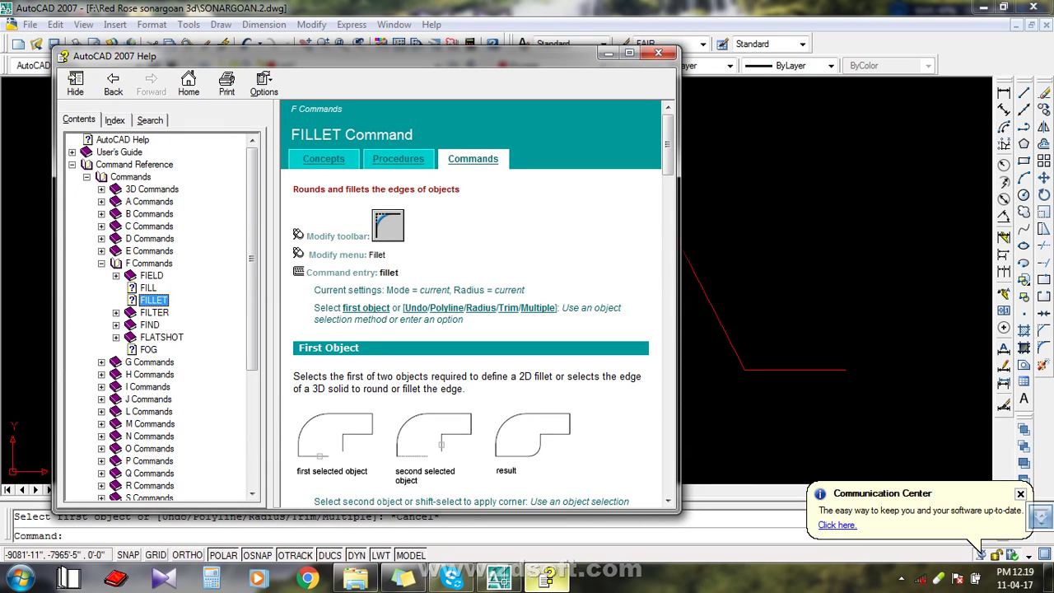
{"action": "left_click", "coordinate": [658, 53]}
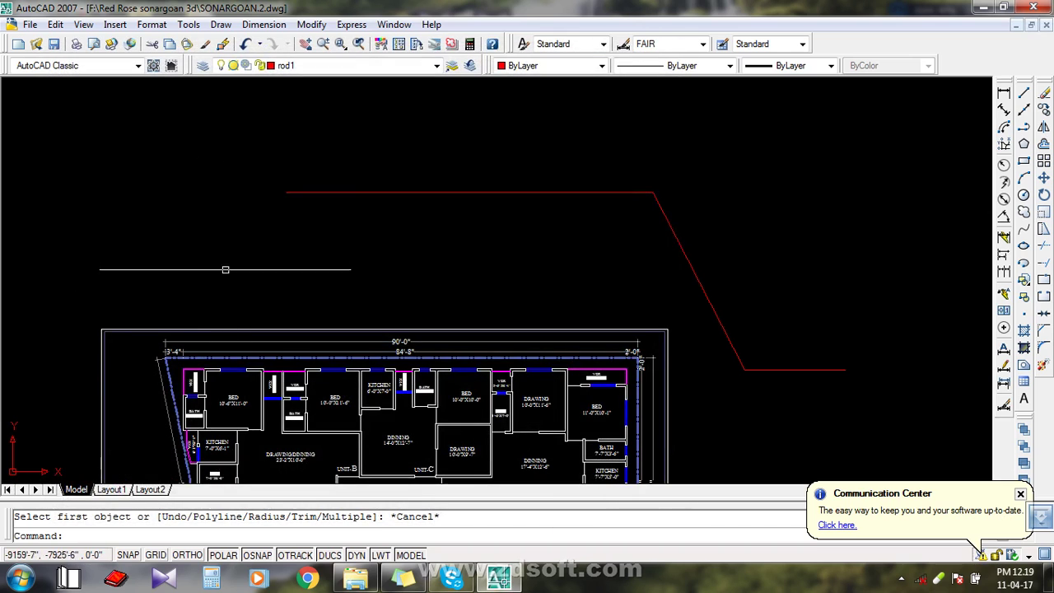
Create a new layer named 123 in the layer properties and apply it.
{"action": "middle_click_drag", "start_coordinate": [396, 282], "coordinate": [229, 306]}
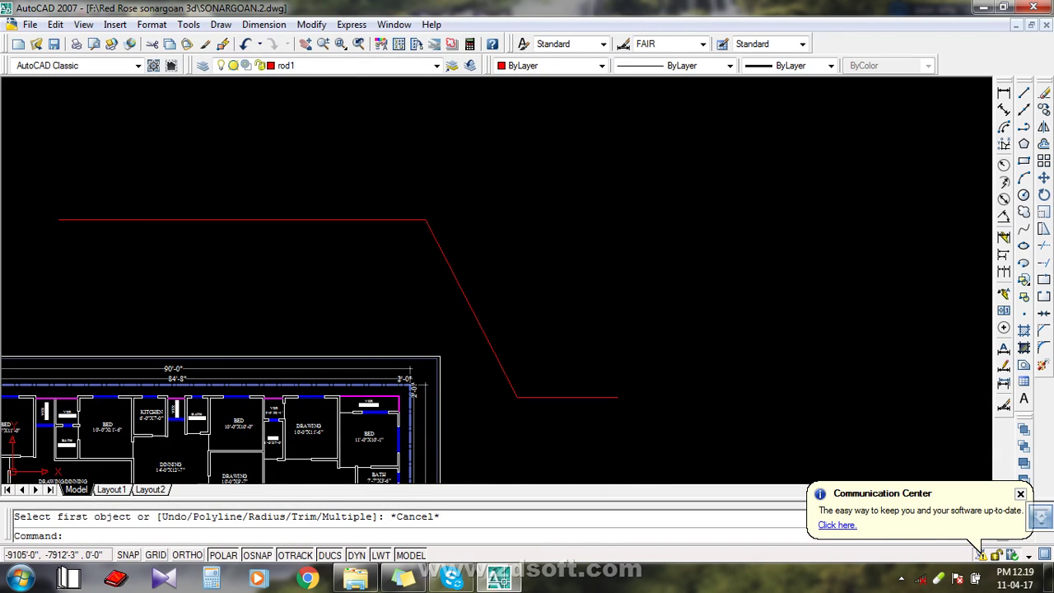
{"action": "middle_click_drag", "start_coordinate": [283, 228], "coordinate": [361, 222]}
{"action": "left_click", "coordinate": [202, 65]}
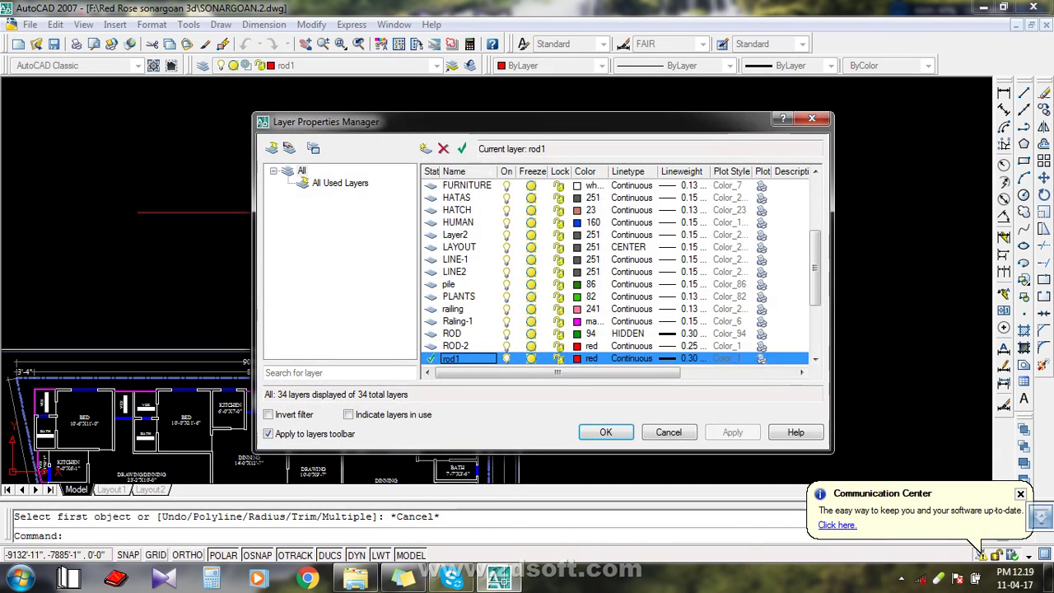
{"action": "left_click", "coordinate": [425, 148]}
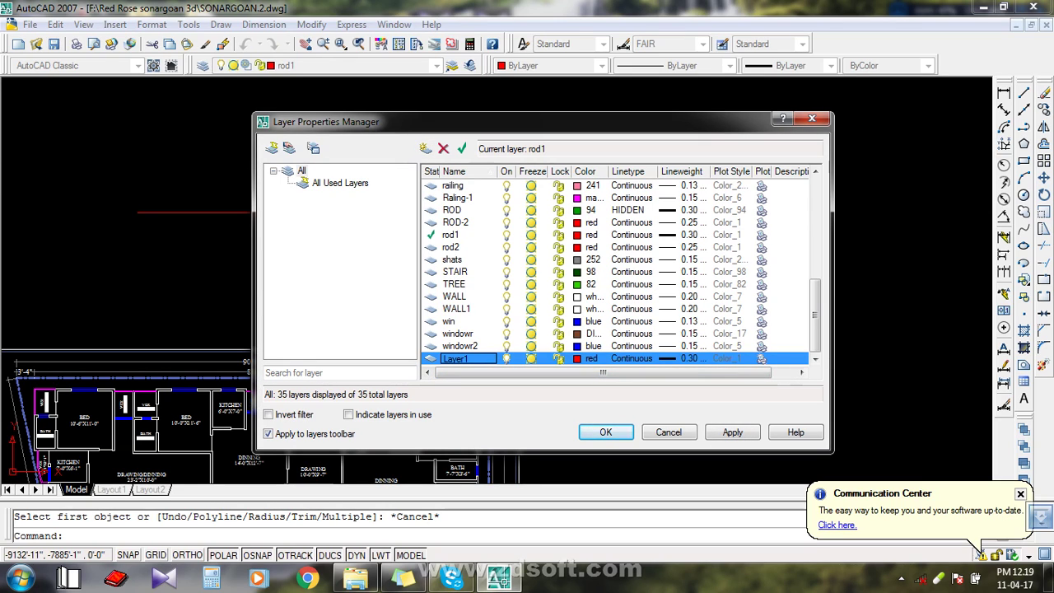
{"action": "left_click", "coordinate": [468, 358]}
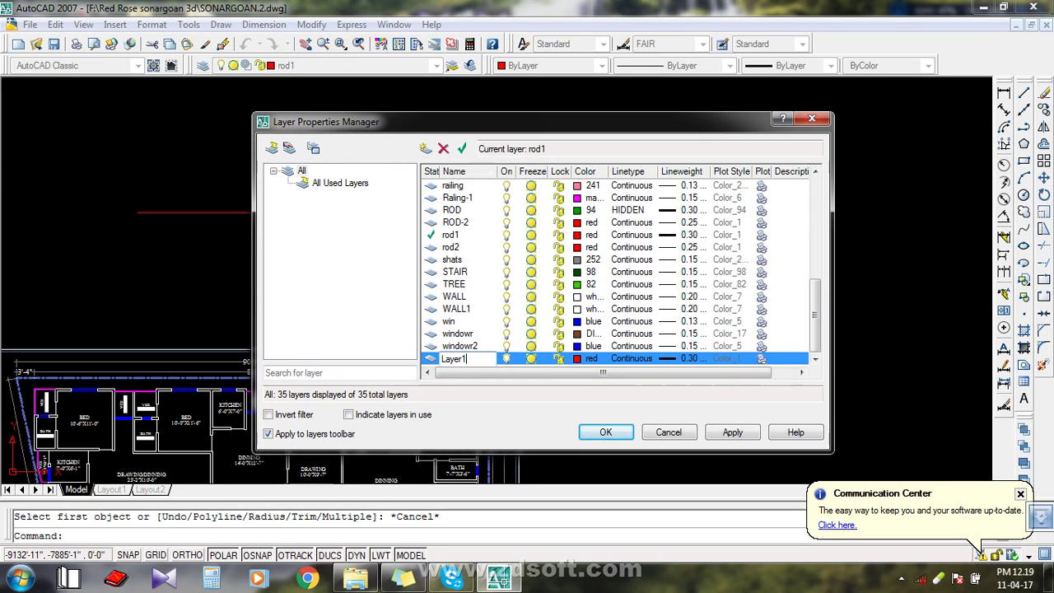
{"action": "left_click", "coordinate": [468, 359]}
{"action": "left_click_drag", "start_coordinate": [446, 359], "coordinate": [440, 361]}
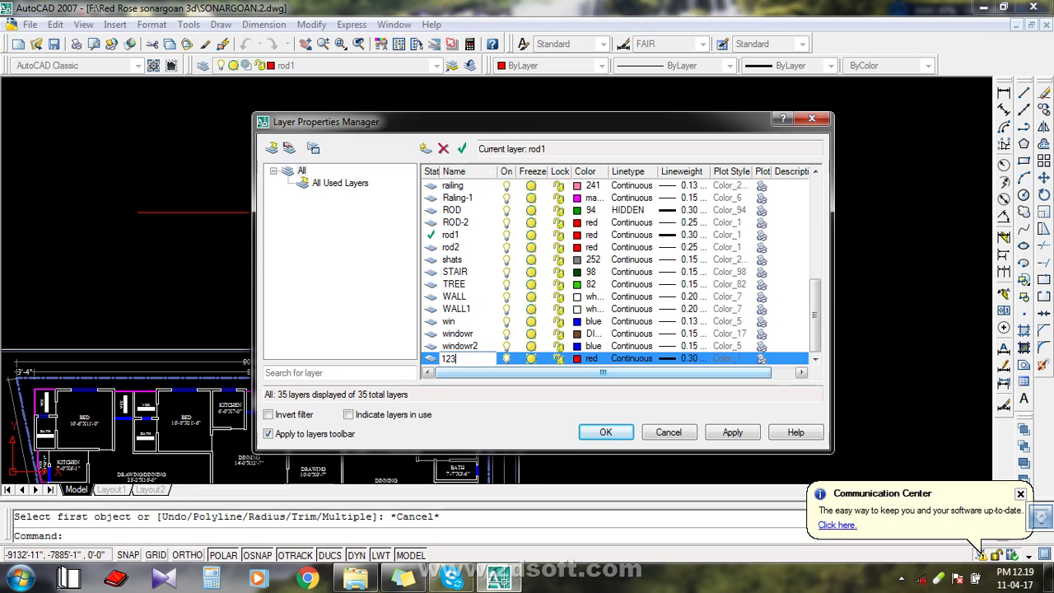
{"action": "type", "text": "123"}
{"action": "key", "text": "Return"}
{"action": "left_click", "coordinate": [732, 433]}
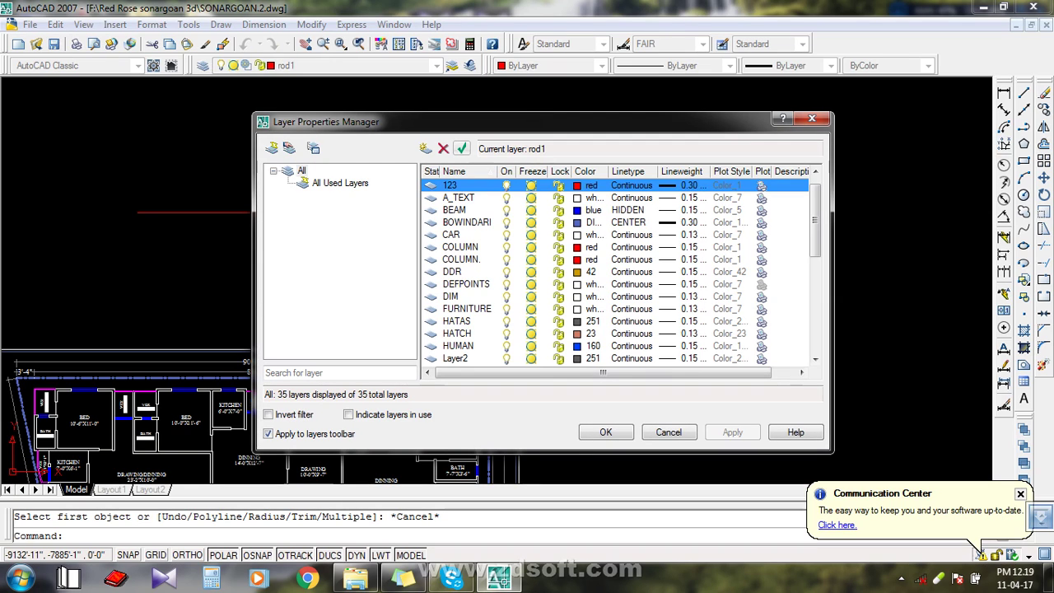
Make layer 123 the current layer and set its color to index 174.
{"action": "left_click", "coordinate": [461, 149]}
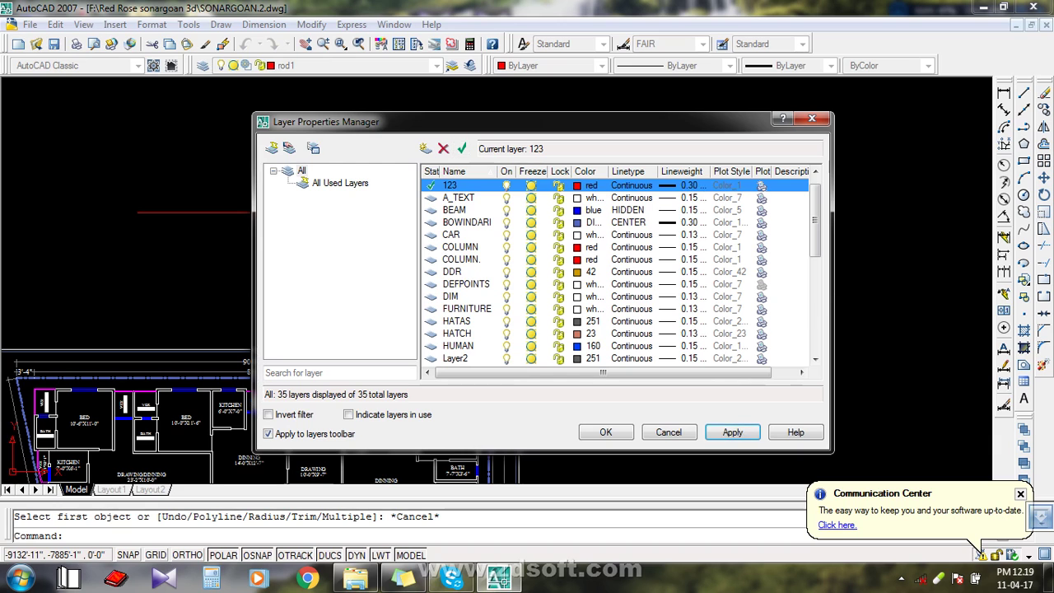
{"action": "left_click", "coordinate": [591, 186]}
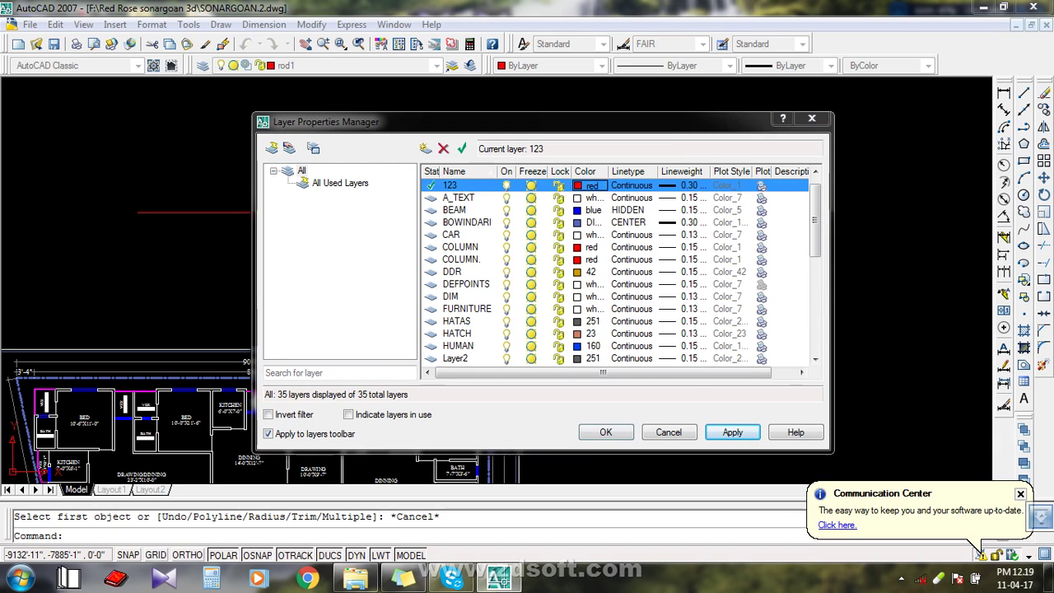
{"action": "left_click", "coordinate": [591, 217]}
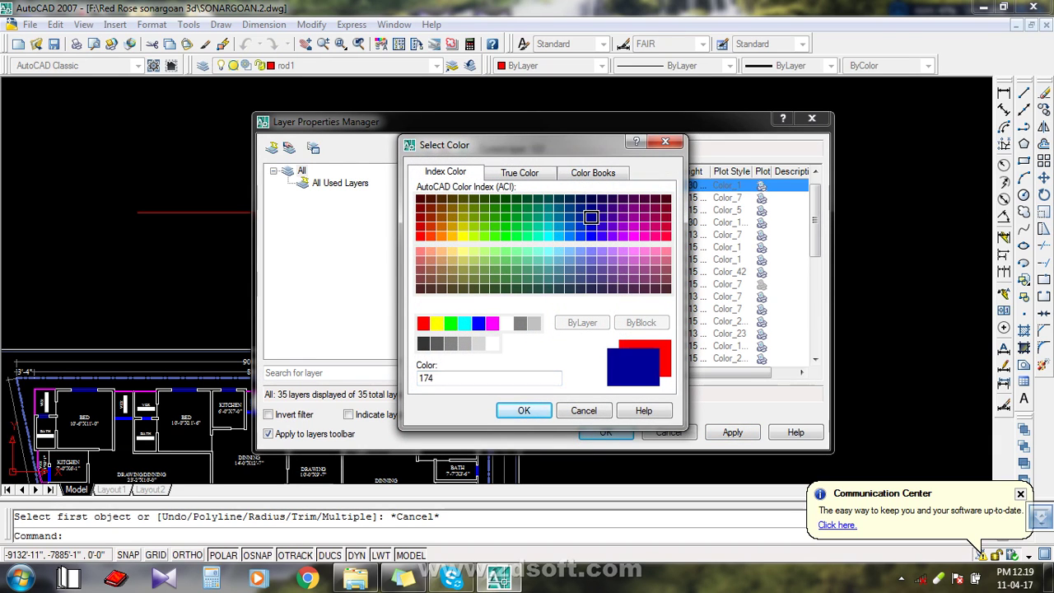
{"action": "left_click", "coordinate": [524, 410]}
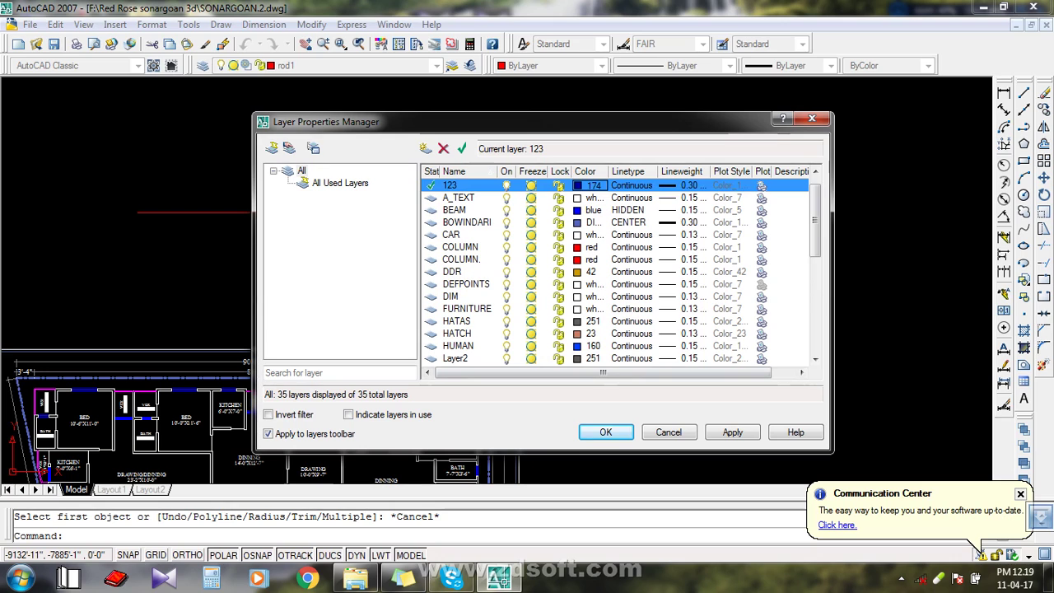
Review the lineweights offered for layer 123 and confirm 0.30 mm.
{"action": "left_click", "coordinate": [682, 185]}
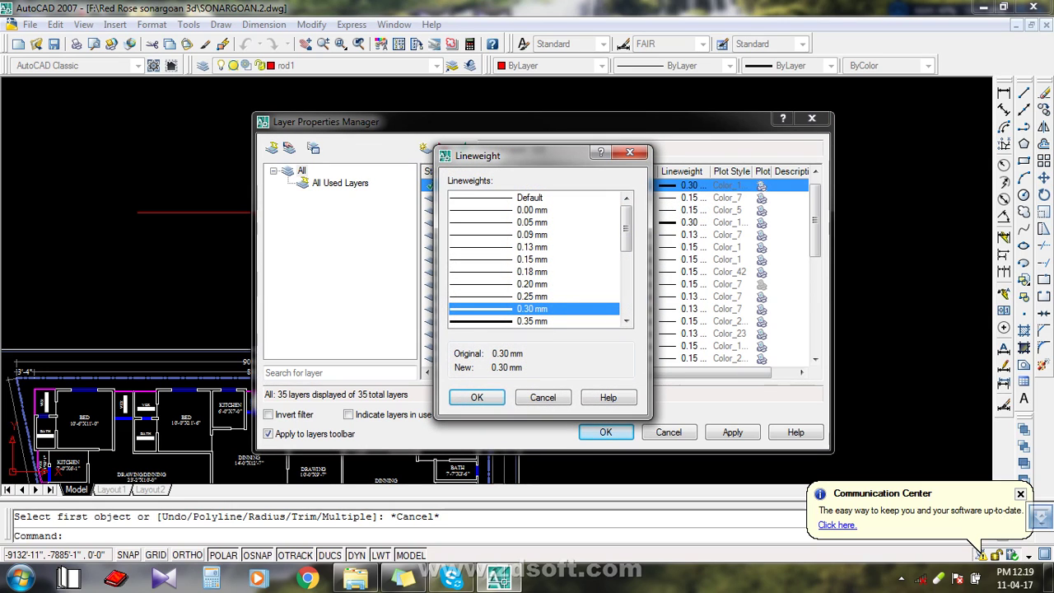
{"action": "mouse_move", "coordinate": [626, 229]}
{"action": "left_mouse_down"}
{"action": "mouse_move", "coordinate": [626, 282]}
{"action": "mouse_move", "coordinate": [626, 228]}
{"action": "left_mouse_up"}
{"action": "left_click", "coordinate": [533, 234]}
{"action": "left_click", "coordinate": [476, 397]}
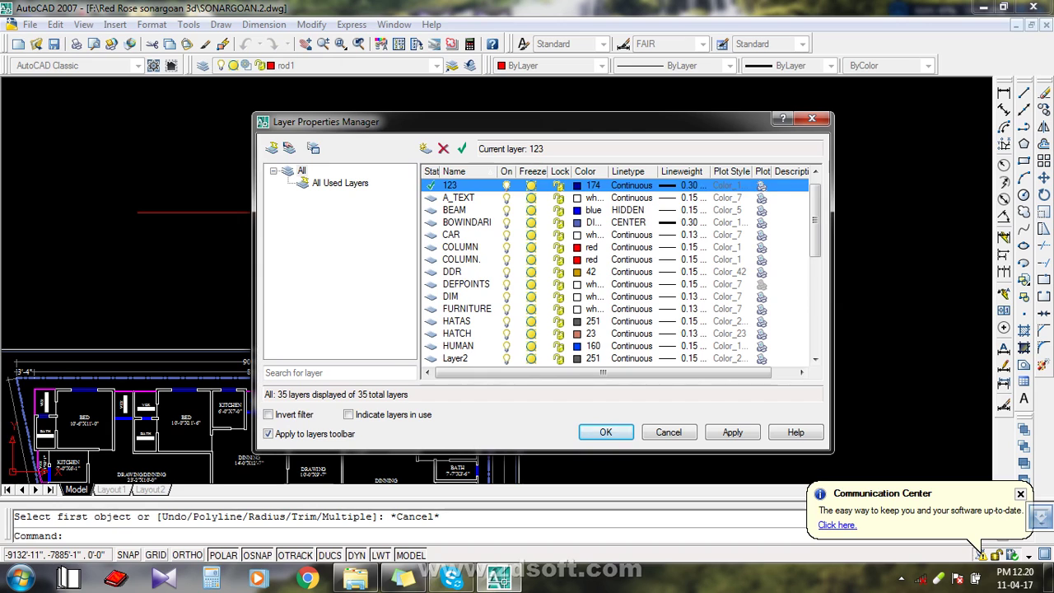
Assign the ZIGZAG linetype to layer 123, apply the changes, and confirm the layer settings.
{"action": "left_click", "coordinate": [631, 185]}
{"action": "left_click", "coordinate": [527, 276]}
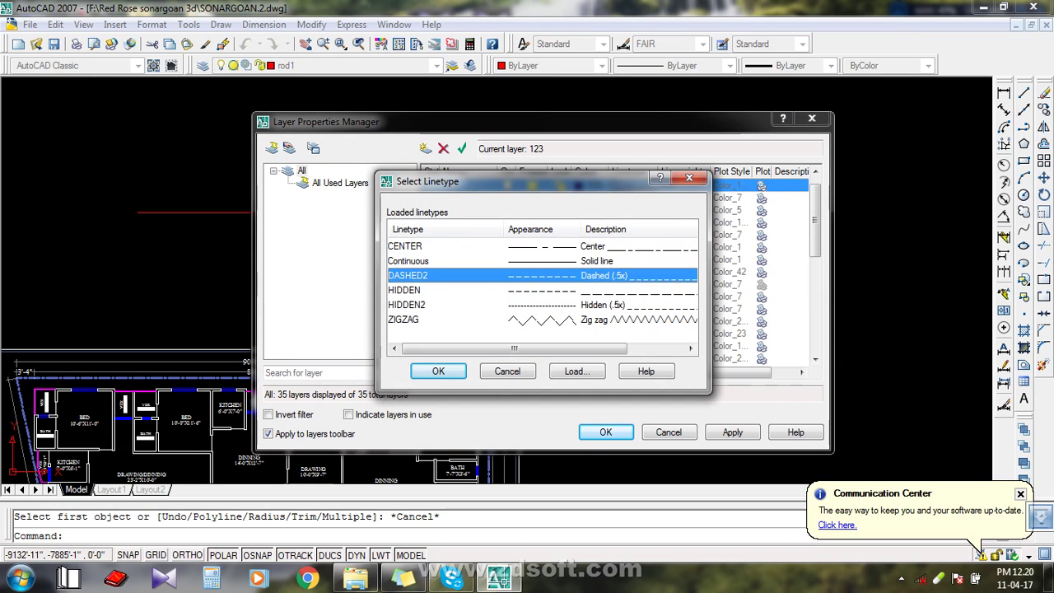
{"action": "left_click", "coordinate": [405, 320]}
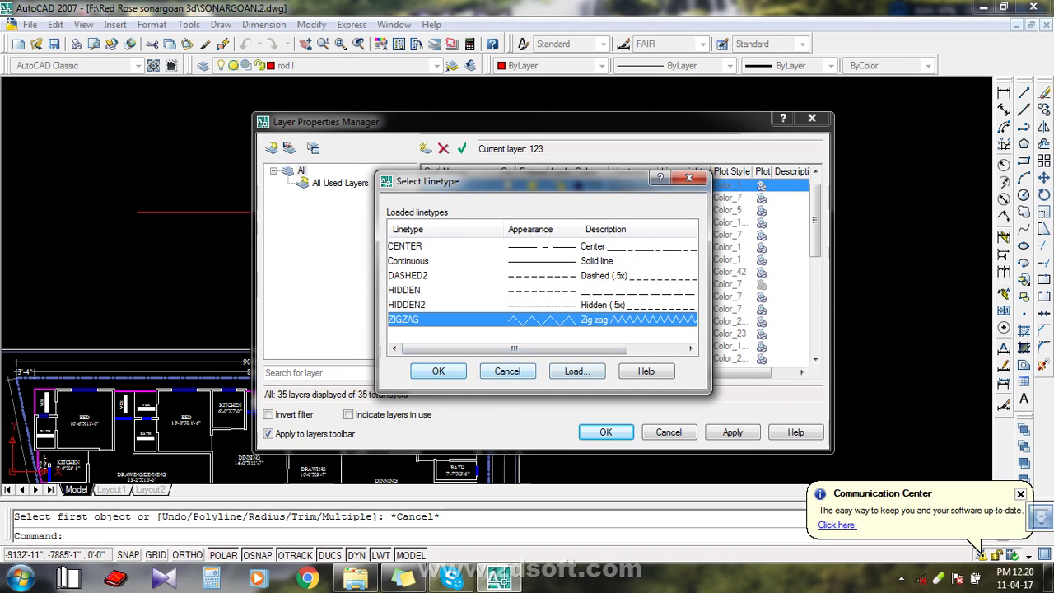
{"action": "left_click", "coordinate": [438, 371]}
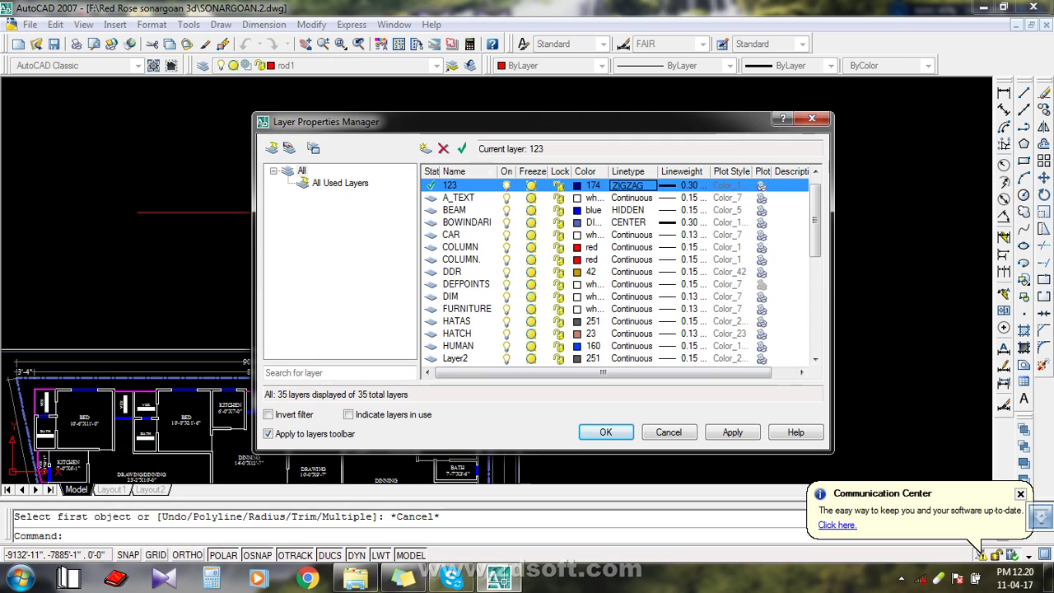
{"action": "left_click", "coordinate": [732, 433]}
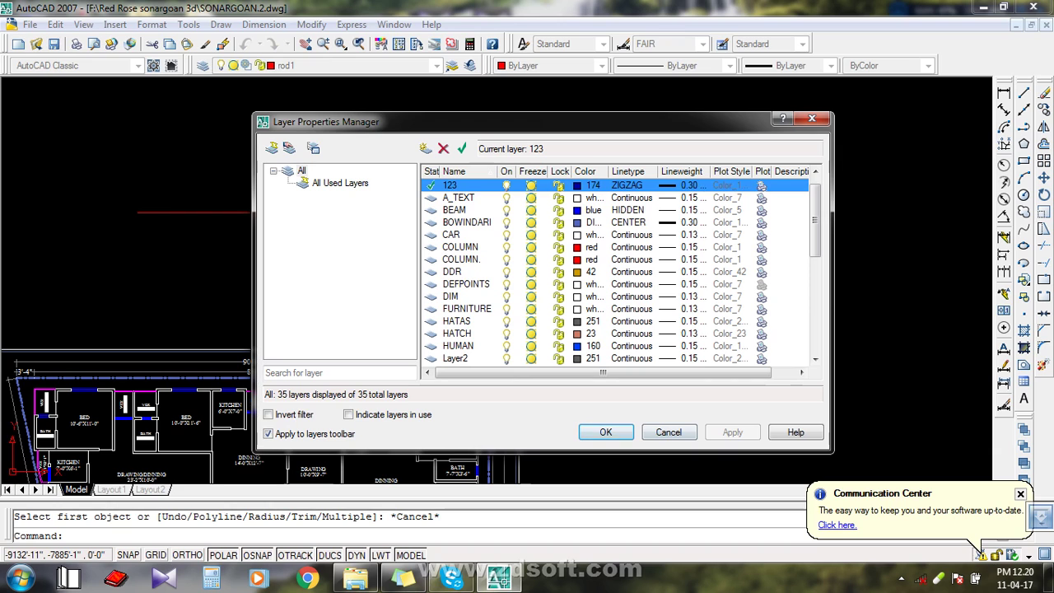
{"action": "left_click", "coordinate": [605, 433]}
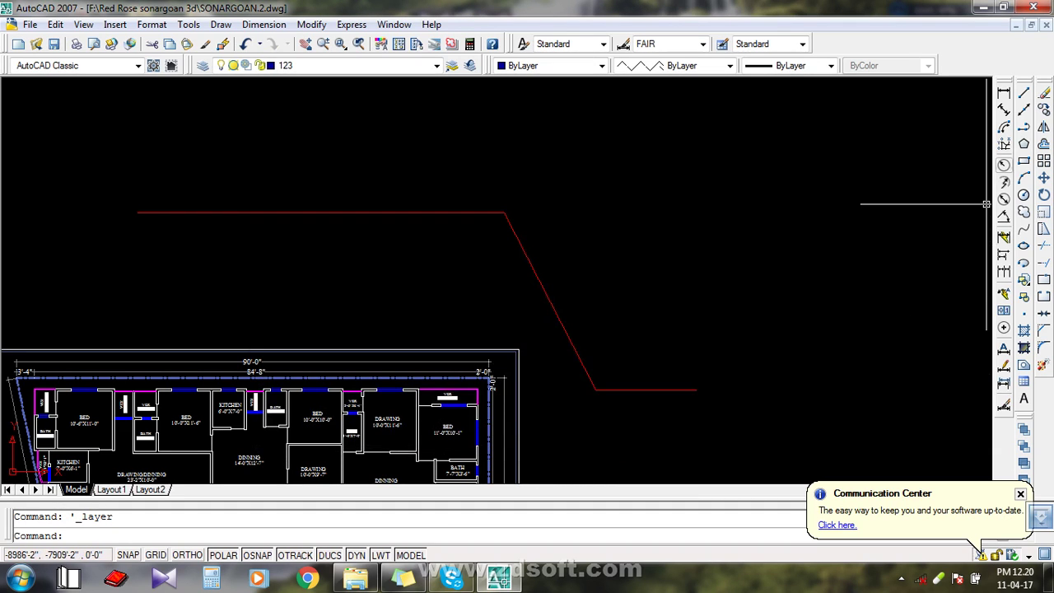
Draw three connected line segments on layer 123 beside the red lines and inspect their zigzag linetype up close.
{"action": "left_click", "coordinate": [632, 192]}
{"action": "left_click", "coordinate": [840, 200]}
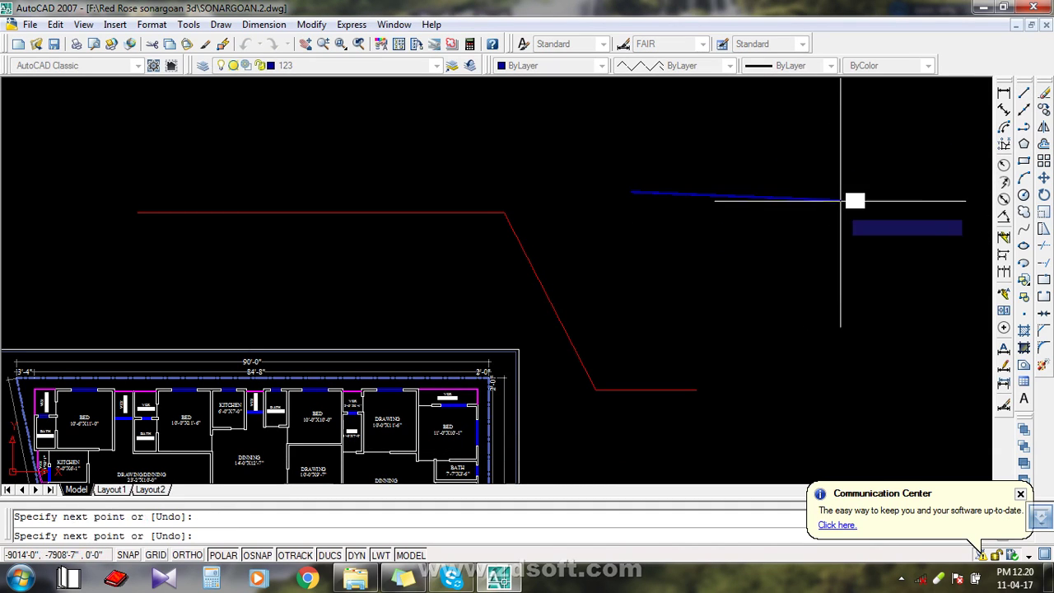
{"action": "left_click", "coordinate": [805, 309]}
{"action": "left_click", "coordinate": [687, 281]}
{"action": "right_click", "coordinate": [702, 285]}
{"action": "left_click", "coordinate": [733, 295]}
{"action": "scroll", "coordinate": [752, 228], "scroll_direction": "up", "scroll_amount": 10}
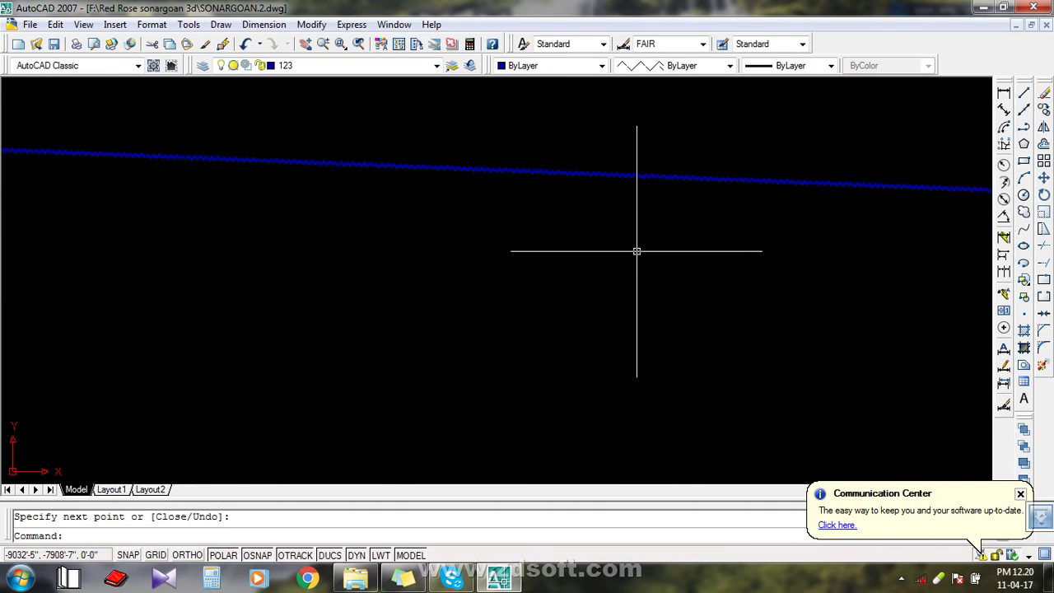
{"action": "scroll", "coordinate": [599, 183], "scroll_direction": "up", "scroll_amount": 6}
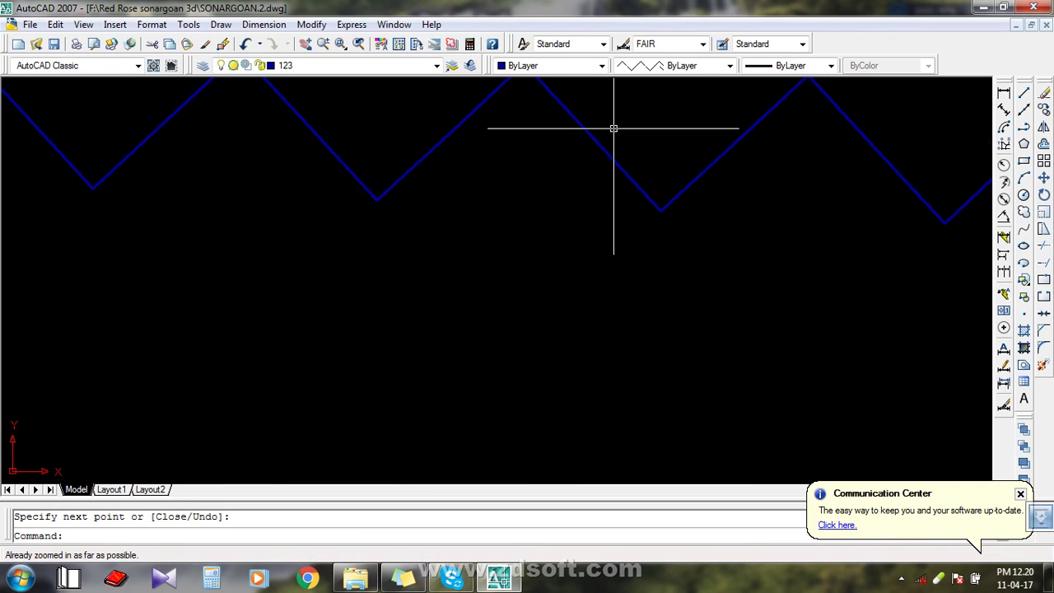
{"action": "scroll", "coordinate": [685, 283], "scroll_direction": "down", "scroll_amount": 8}
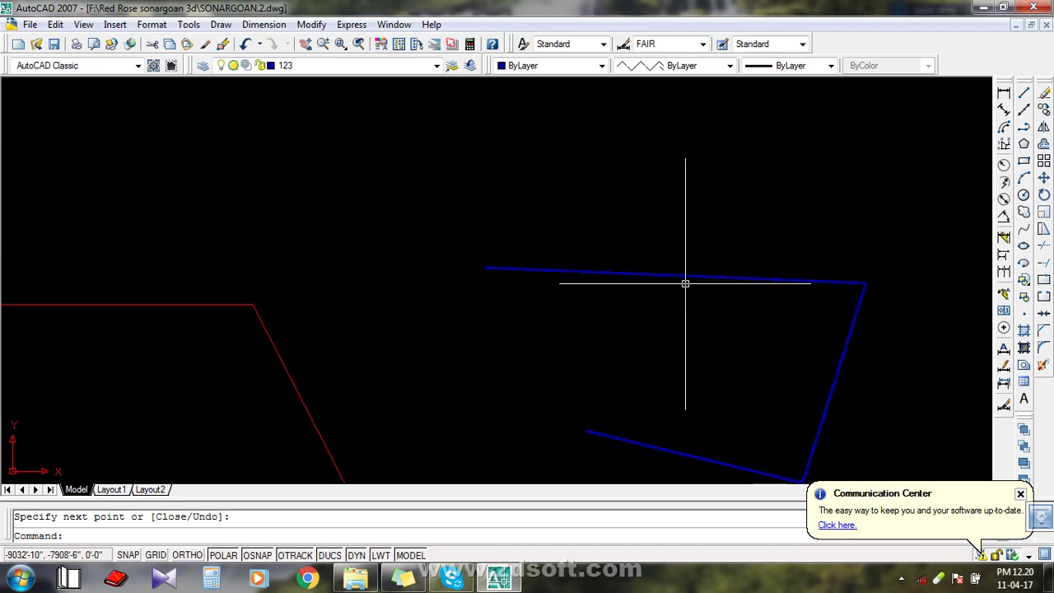
Erase the three blue line segments drawn on layer 123.
{"action": "left_click", "coordinate": [732, 212]}
{"action": "left_click", "coordinate": [628, 294]}
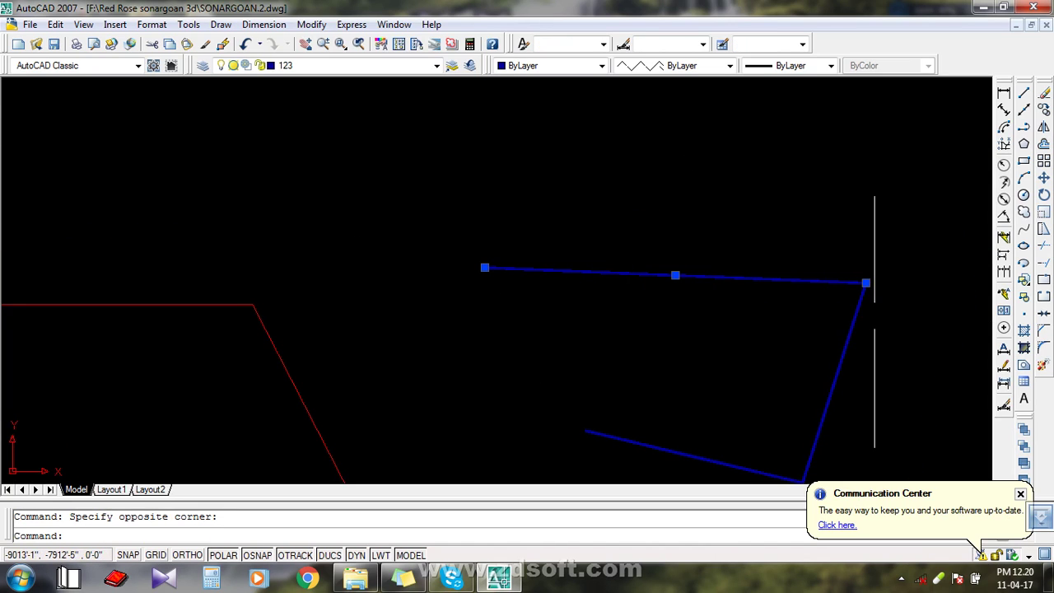
{"action": "left_click", "coordinate": [697, 401]}
{"action": "left_click", "coordinate": [565, 433]}
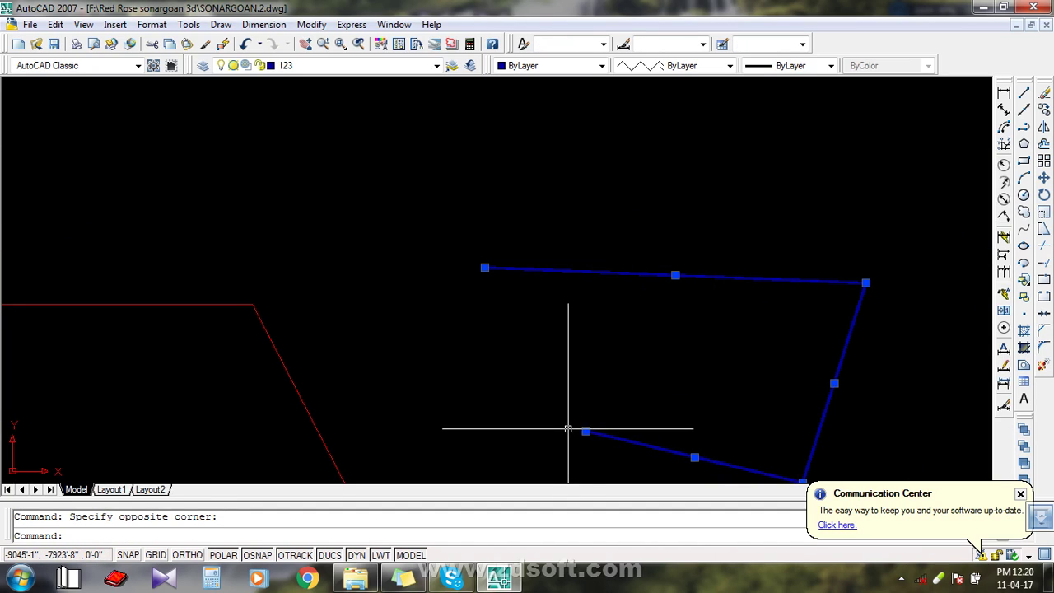
{"action": "key", "text": "Delete"}
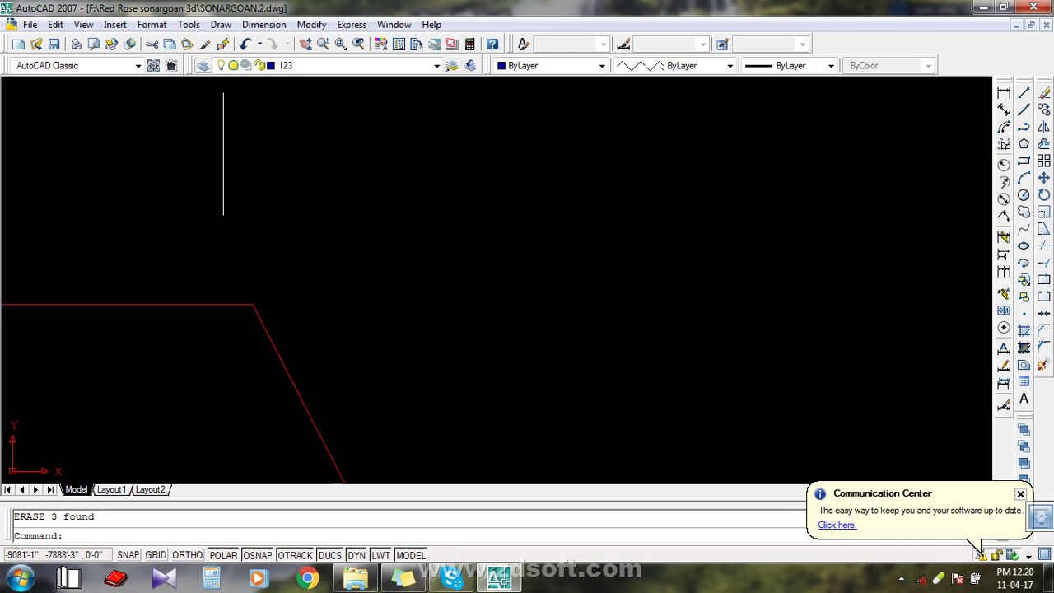
Make BOWINDARI the current layer, mark layer 123 for deletion, and try to set the marked layer current.
{"action": "left_click", "coordinate": [203, 65]}
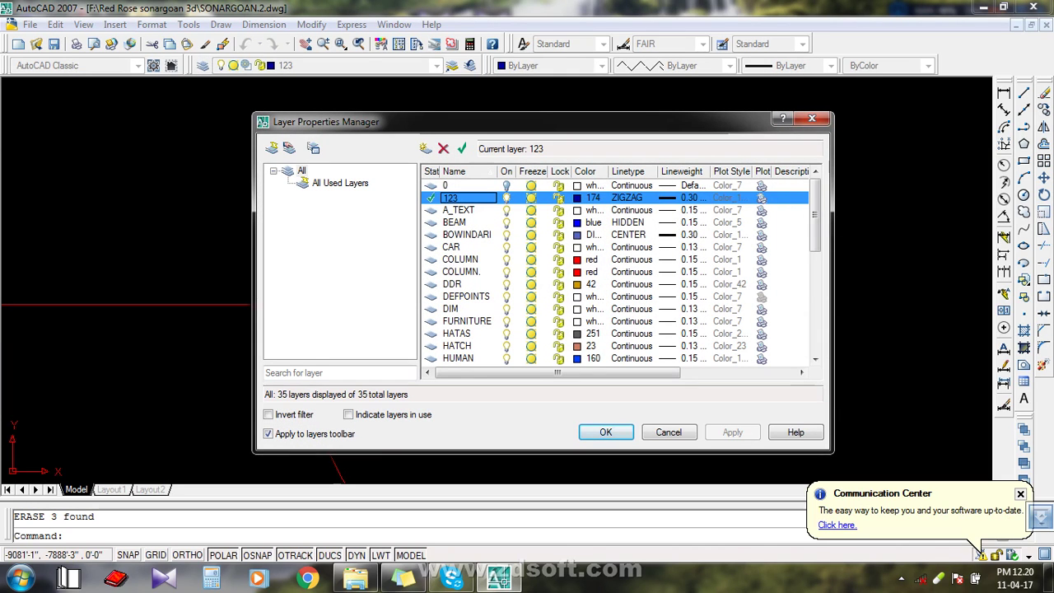
{"action": "double_click", "coordinate": [467, 235]}
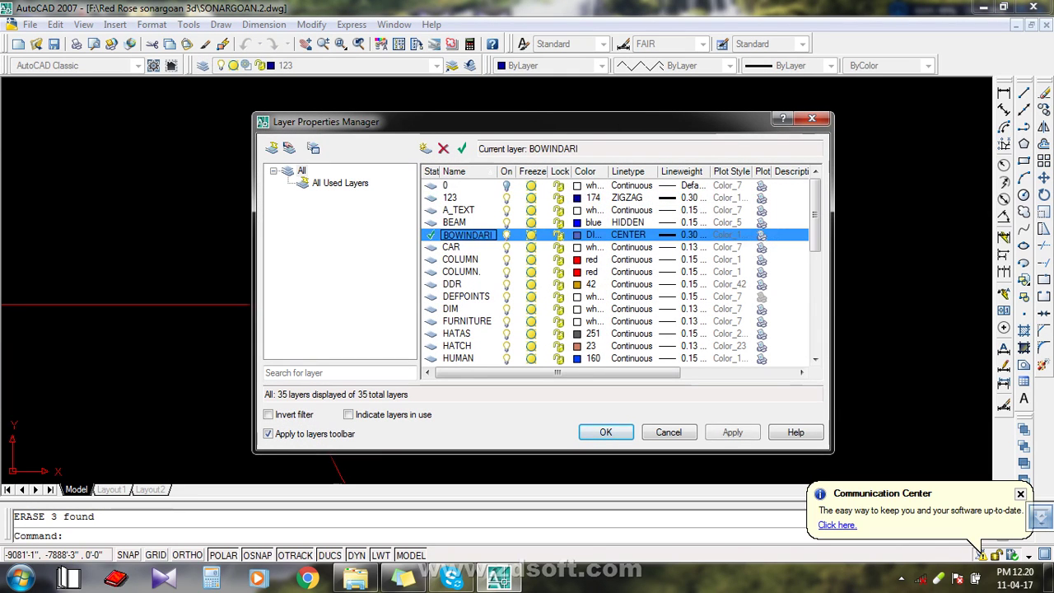
{"action": "left_click", "coordinate": [450, 197]}
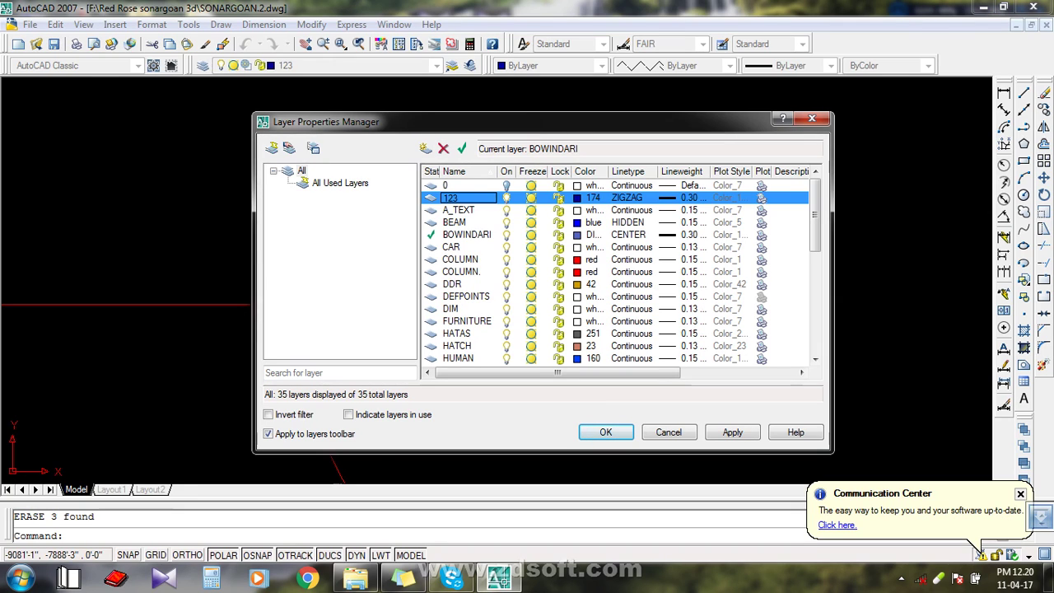
{"action": "left_click", "coordinate": [443, 148]}
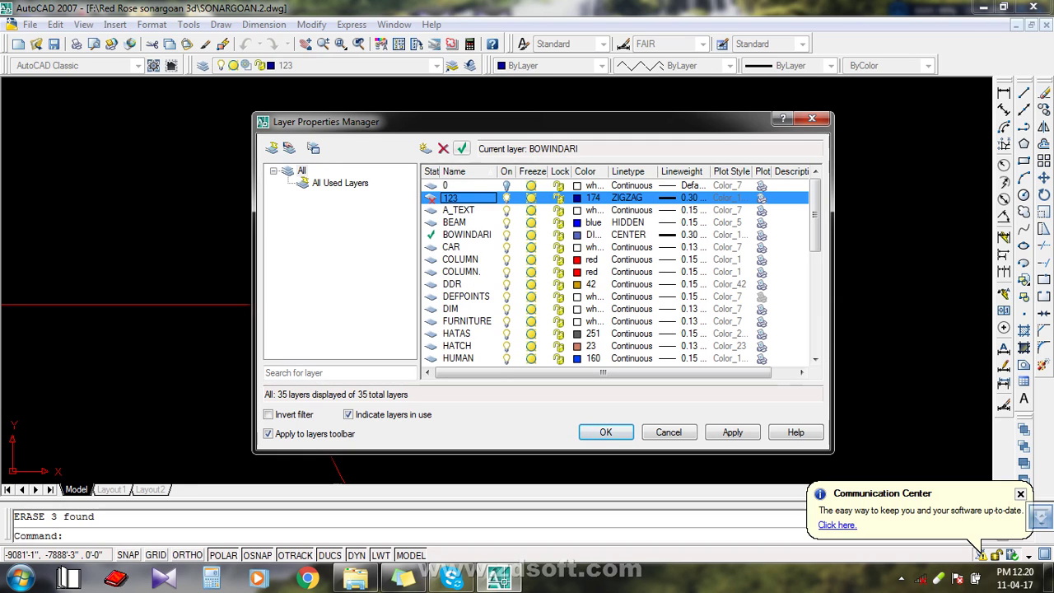
{"action": "left_click", "coordinate": [462, 148]}
{"action": "left_click", "coordinate": [634, 346]}
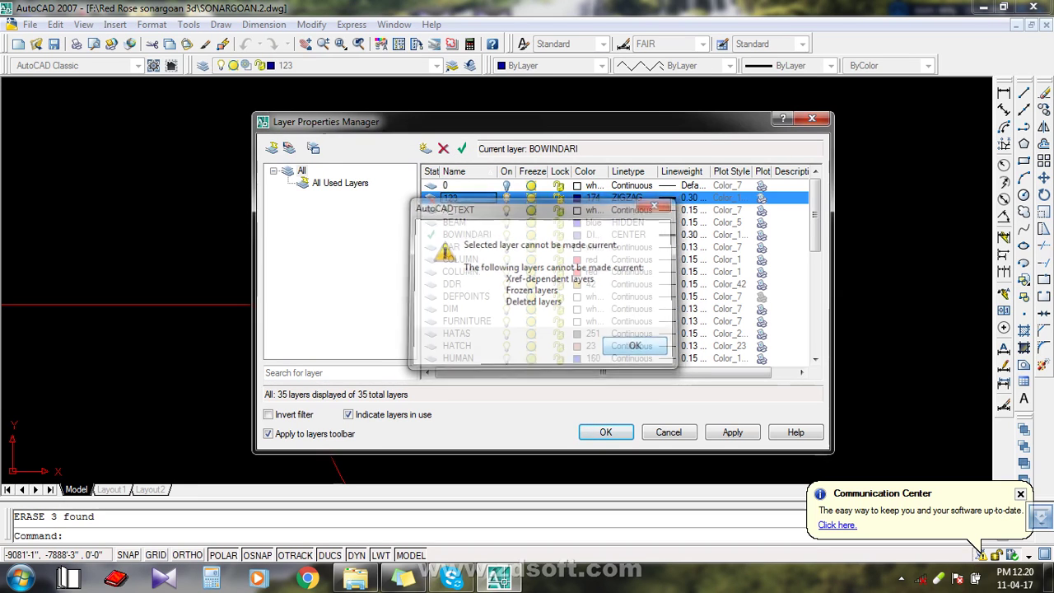
Remove the deletion mark from layer 123, make it the current layer again, and apply the change.
{"action": "left_click", "coordinate": [444, 149]}
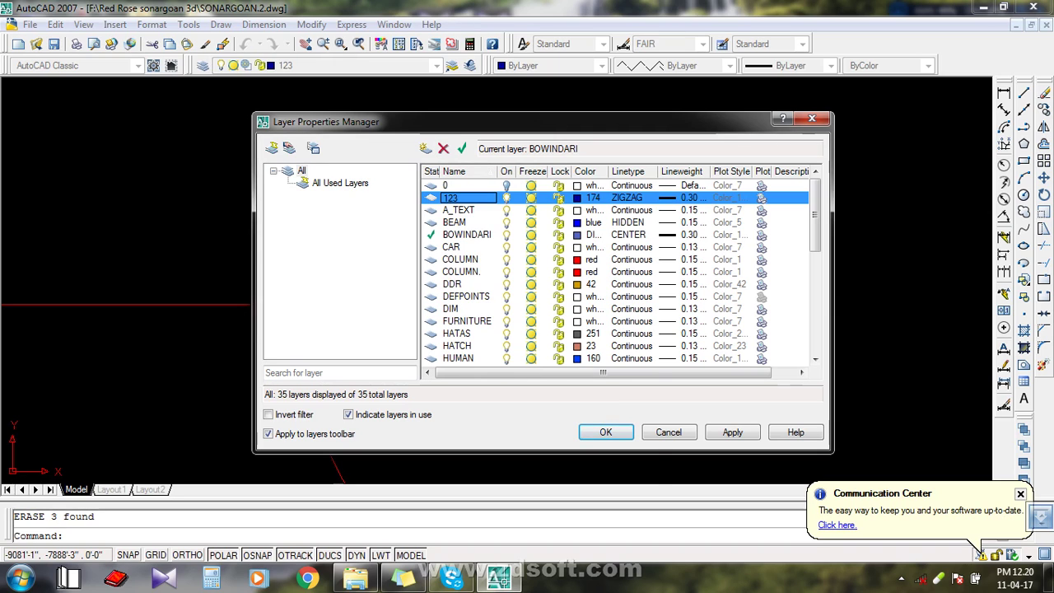
{"action": "right_click", "coordinate": [484, 199]}
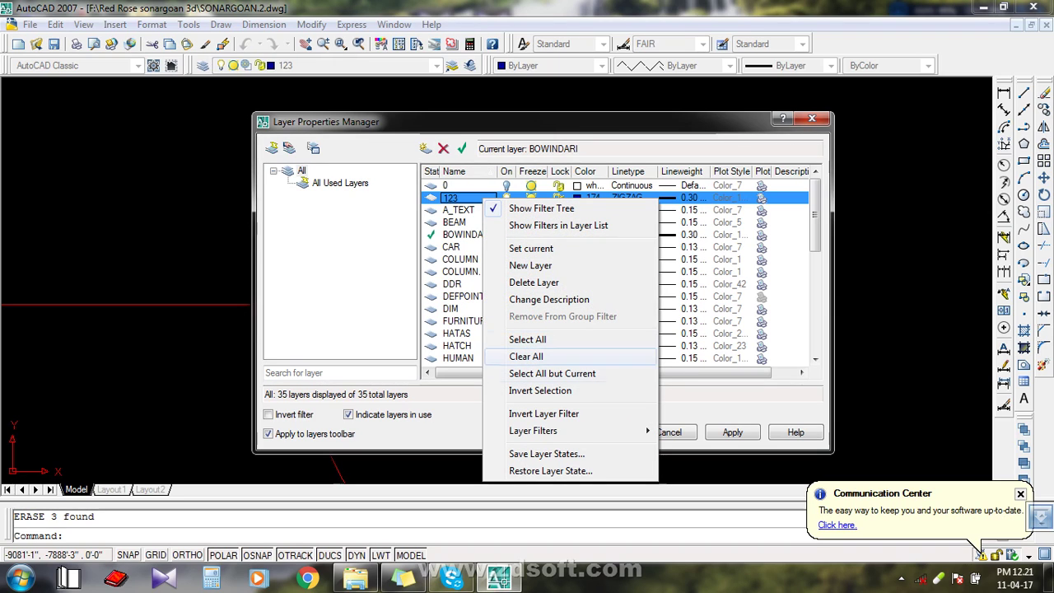
{"action": "left_click", "coordinate": [462, 148]}
{"action": "left_click", "coordinate": [462, 148]}
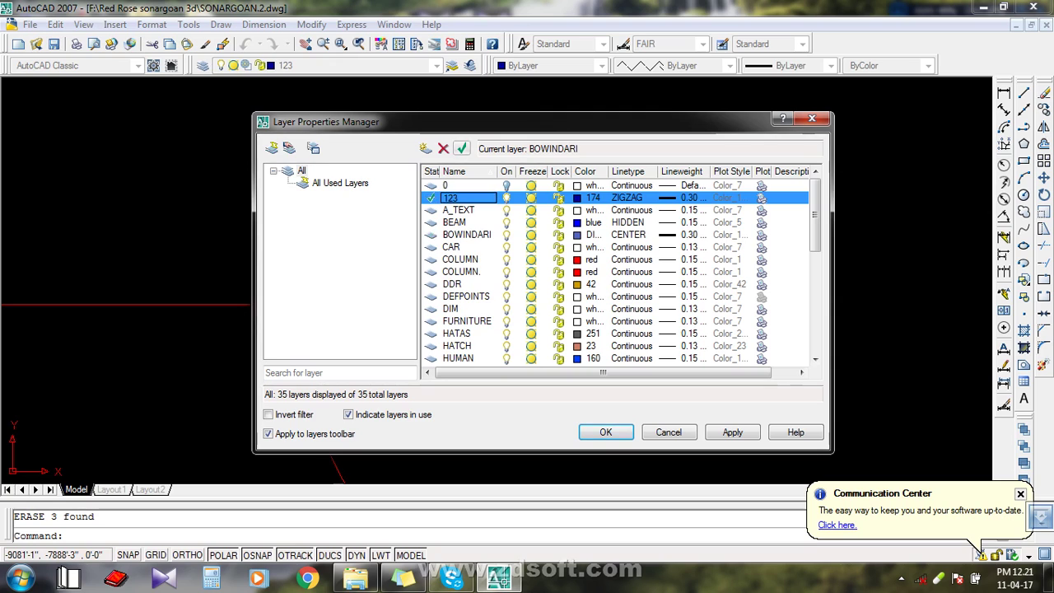
{"action": "left_click", "coordinate": [732, 433]}
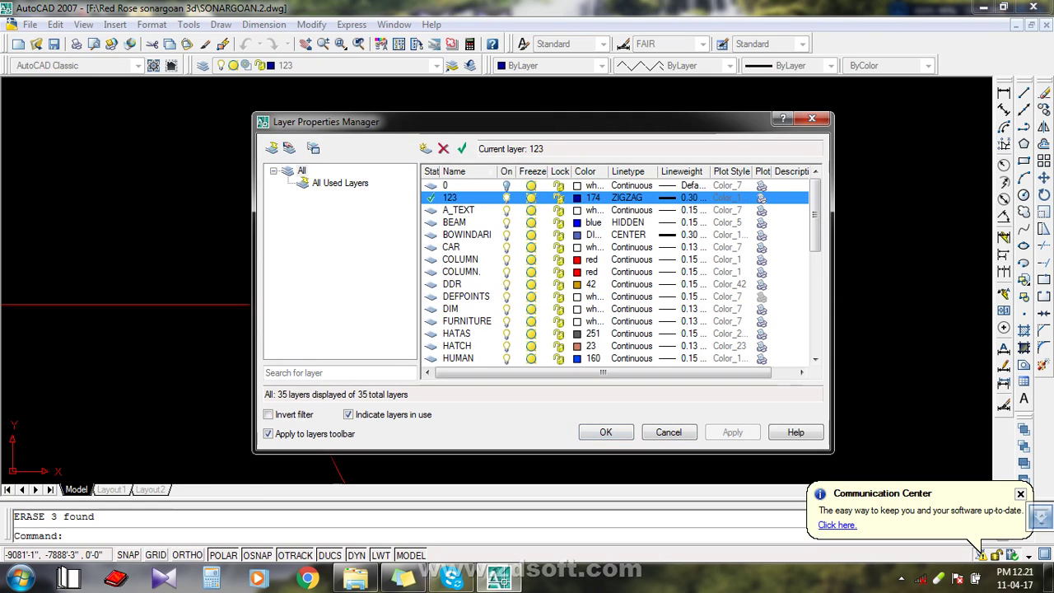
Make BEAM the current layer, delete layer 123, and apply the changes.
{"action": "double_click", "coordinate": [455, 222]}
{"action": "left_click", "coordinate": [450, 198]}
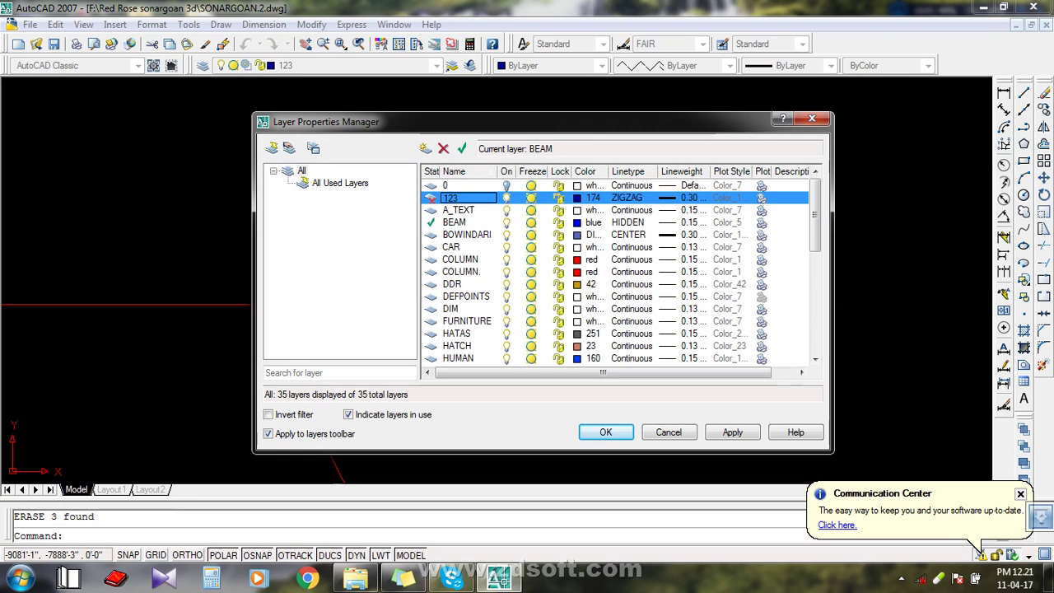
{"action": "left_click", "coordinate": [733, 432]}
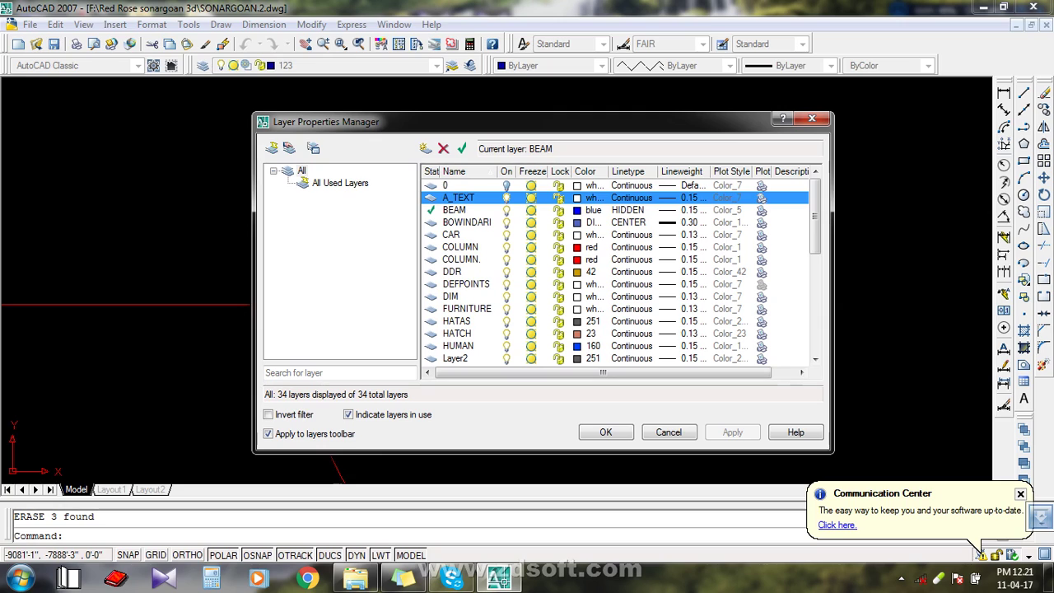
Try to delete the A_TEXT and DEFPOINTS layers from the drawing, dismissing each warning.
{"action": "left_click", "coordinate": [459, 197]}
{"action": "left_click", "coordinate": [454, 235]}
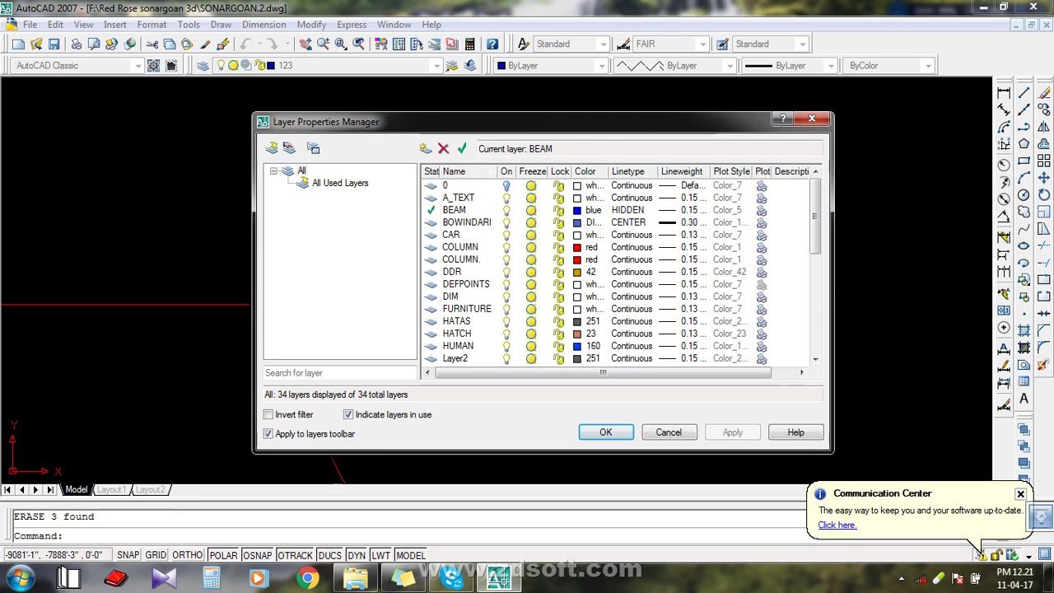
{"action": "left_click", "coordinate": [456, 210]}
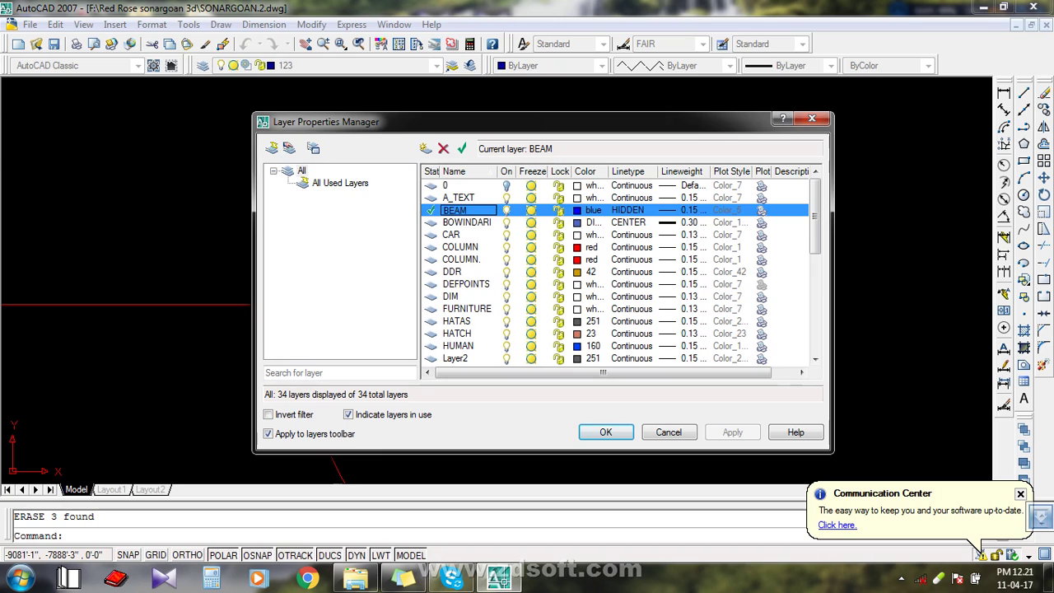
{"action": "left_click", "coordinate": [459, 198]}
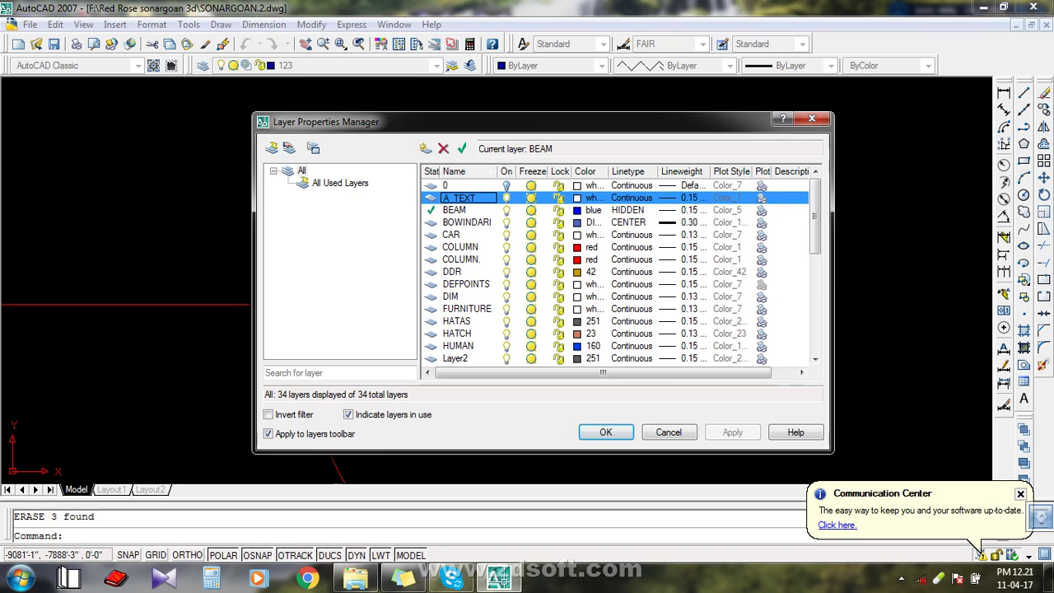
{"action": "left_click", "coordinate": [443, 148]}
{"action": "key", "text": "Return"}
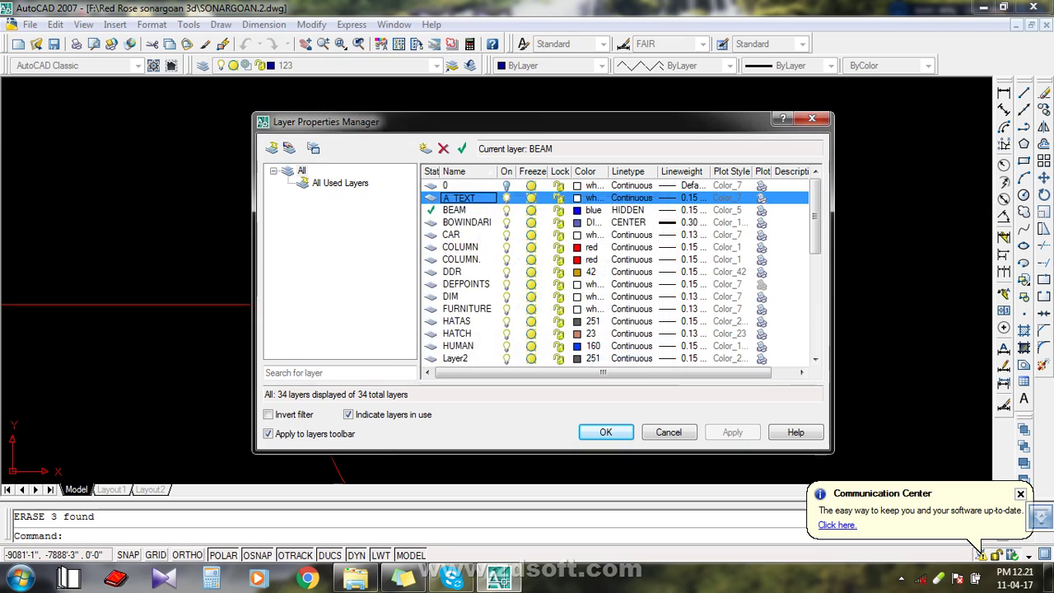
{"action": "left_click", "coordinate": [467, 285]}
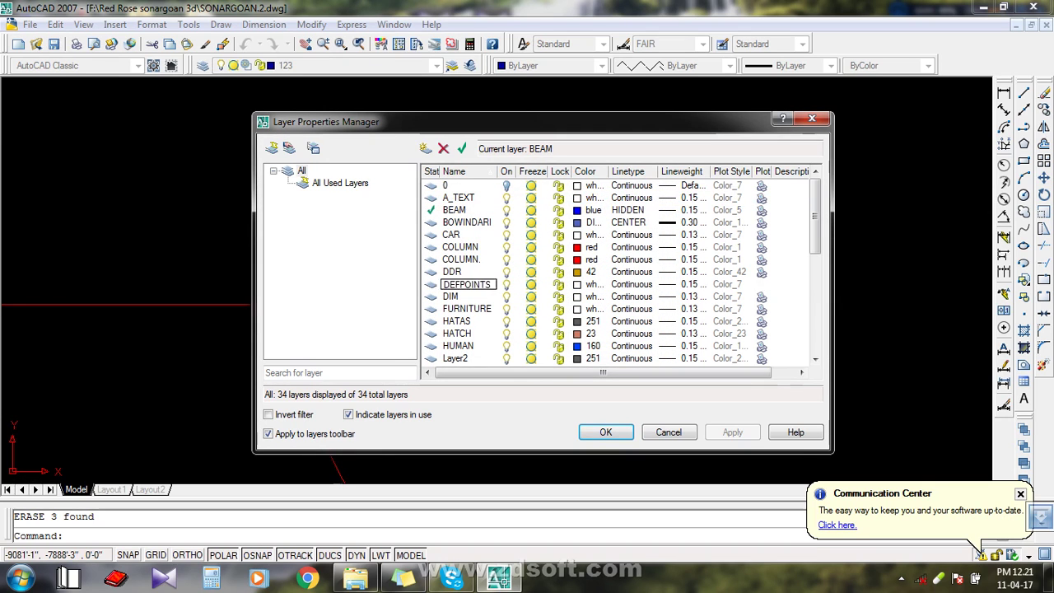
{"action": "left_click", "coordinate": [443, 148]}
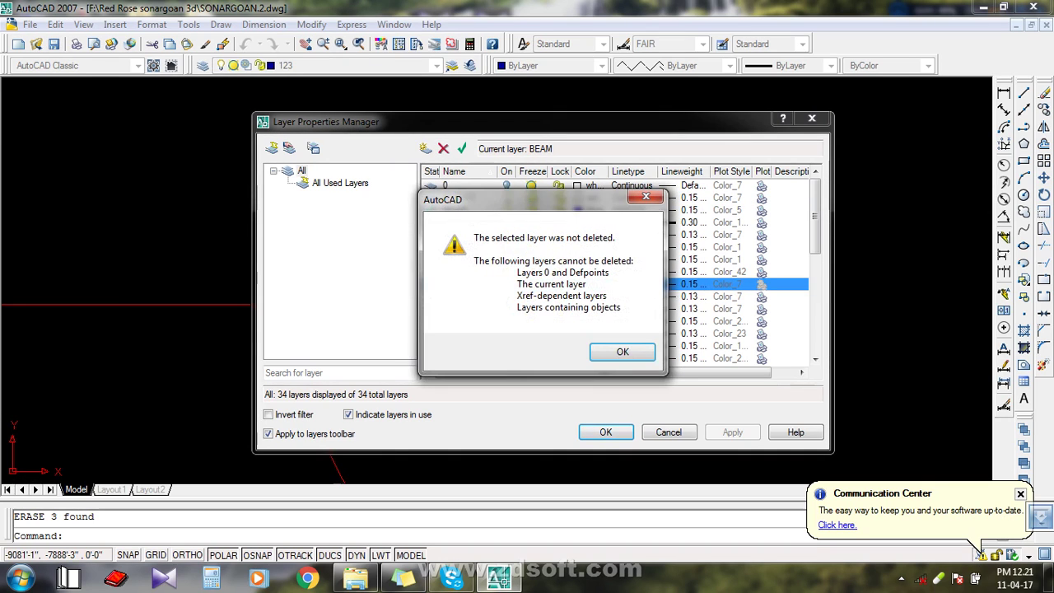
{"action": "key", "text": "Return"}
Create a new layer named 3333 based on the pile layer's properties and apply it.
{"action": "scroll", "coordinate": [615, 271], "scroll_direction": "down", "scroll_amount": 4}
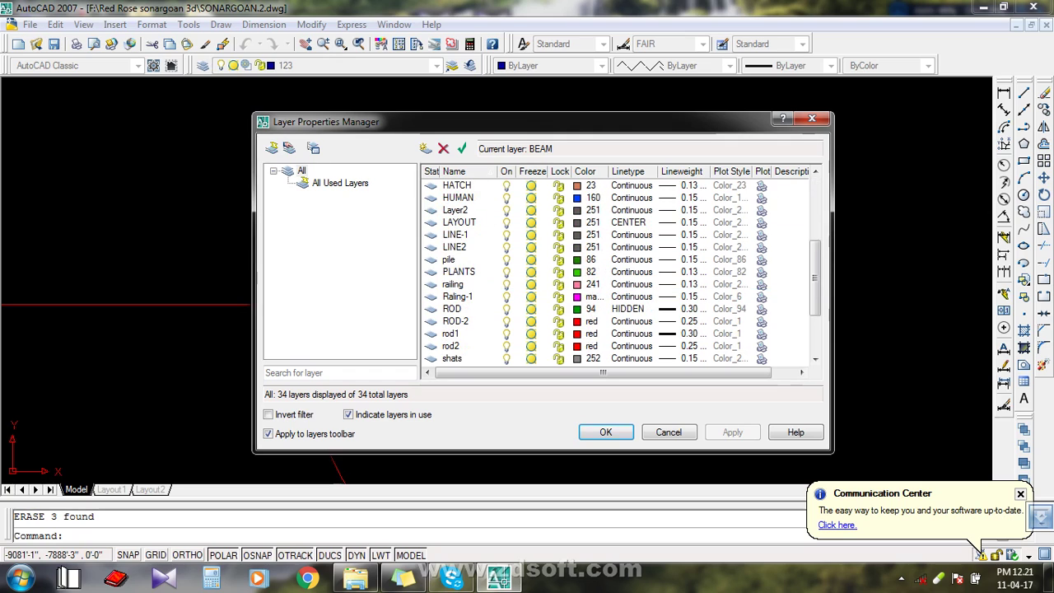
{"action": "left_click", "coordinate": [449, 259]}
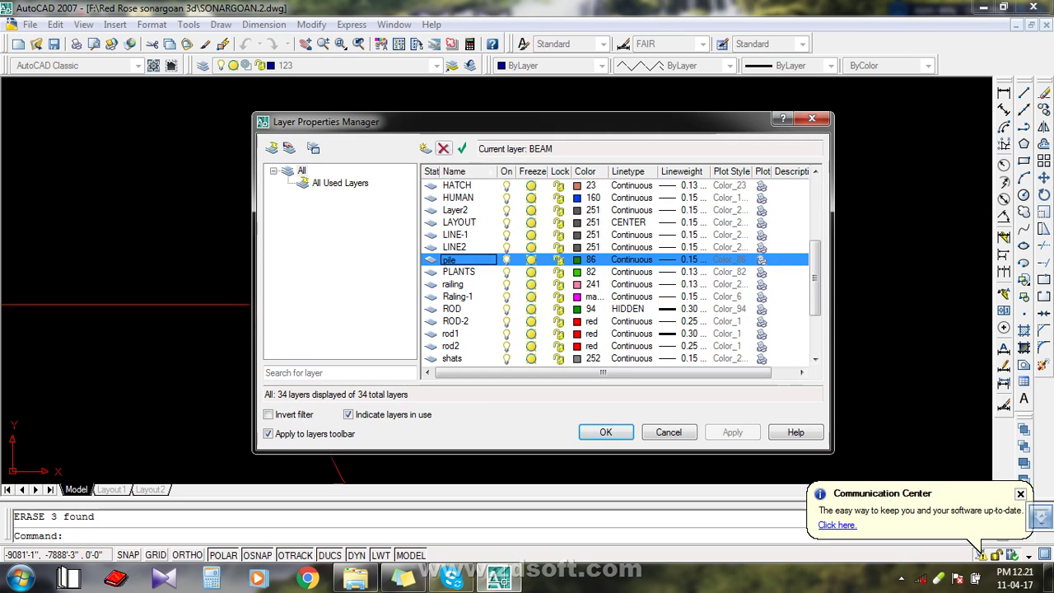
{"action": "left_click", "coordinate": [425, 148]}
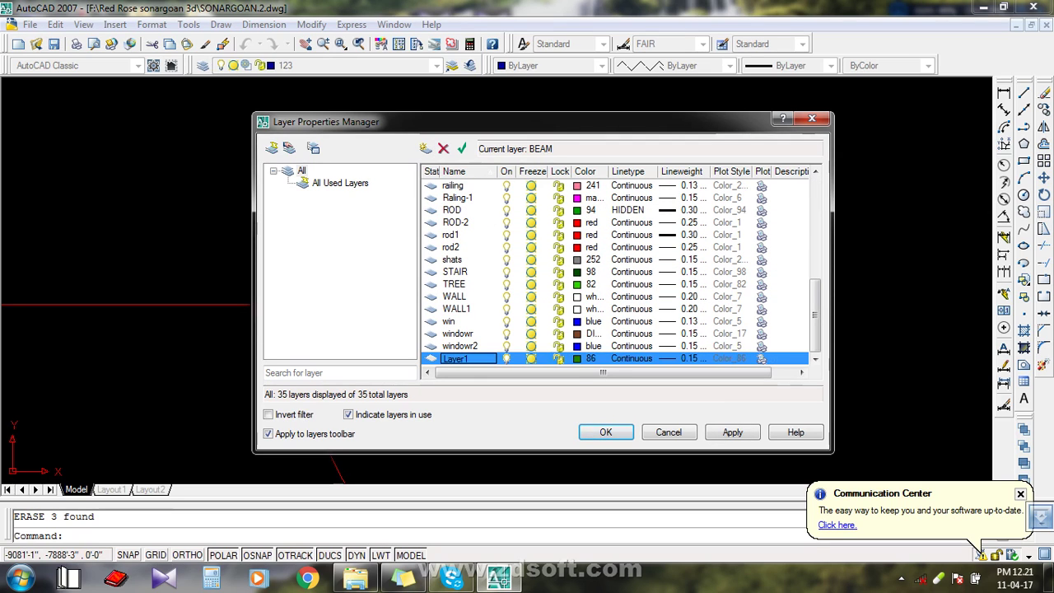
{"action": "type", "text": "3333"}
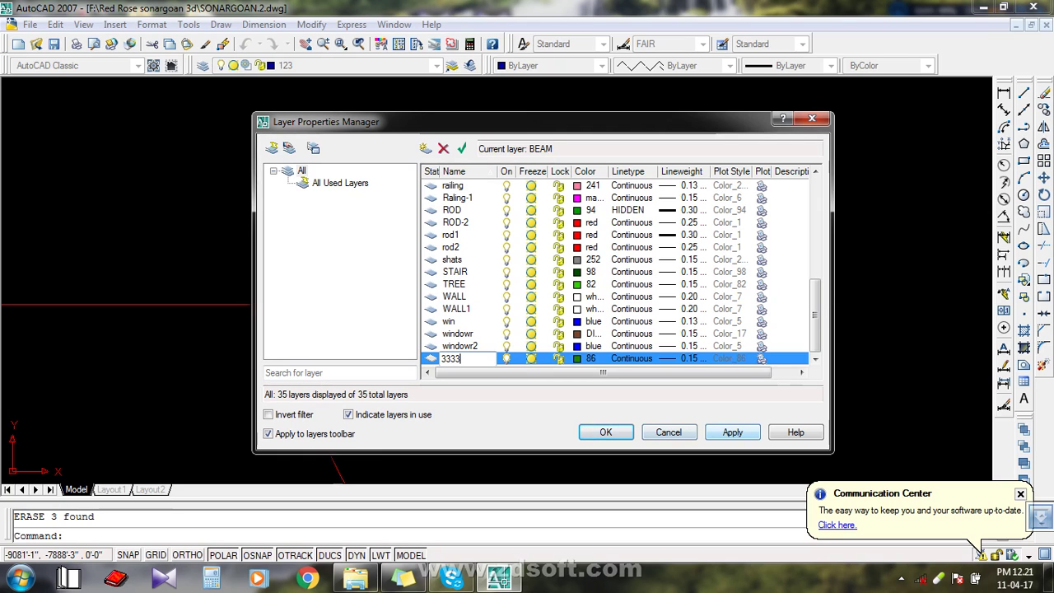
{"action": "key", "text": "Return"}
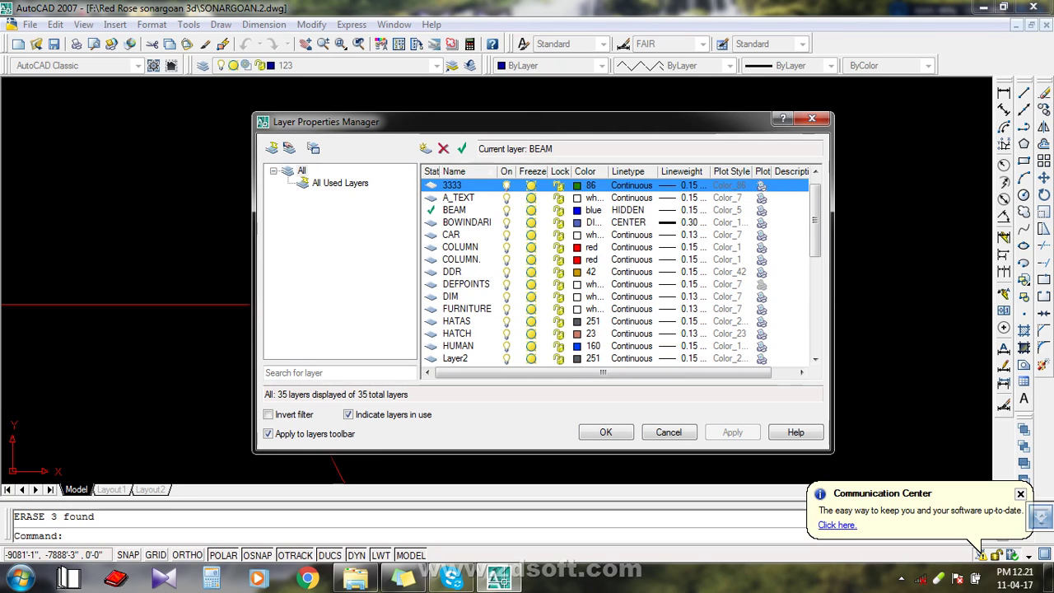
Delete layer 3333, apply the deletion, and confirm the layer settings.
{"action": "left_click", "coordinate": [443, 148]}
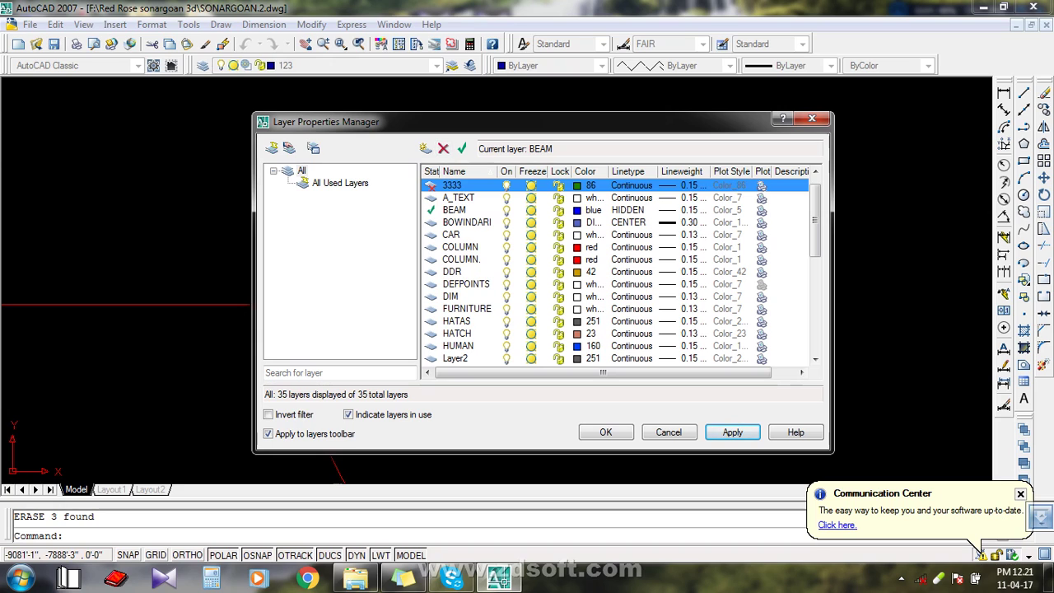
{"action": "left_click", "coordinate": [732, 433]}
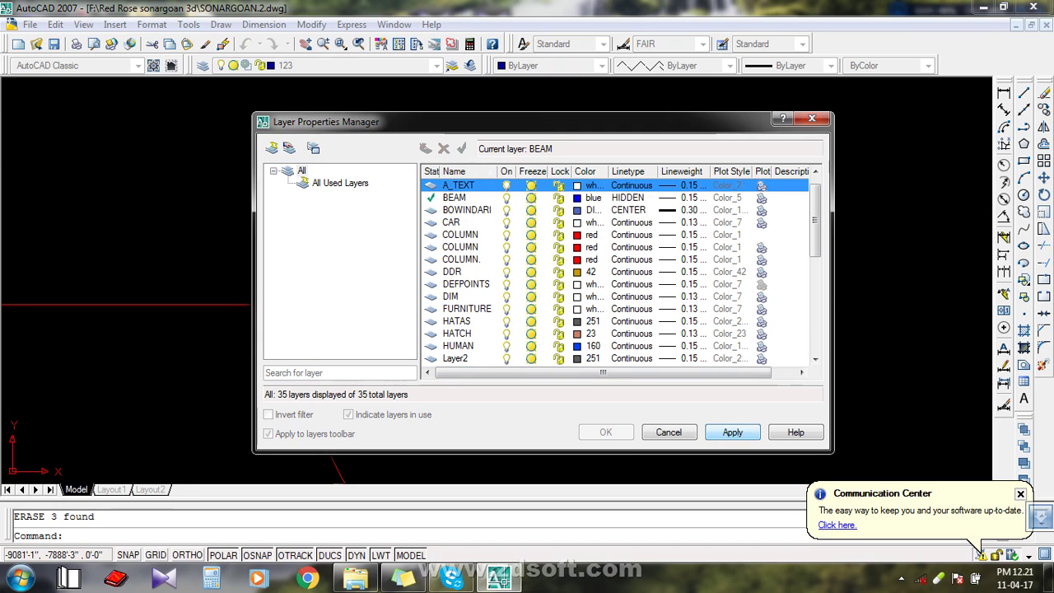
{"action": "left_click", "coordinate": [606, 432]}
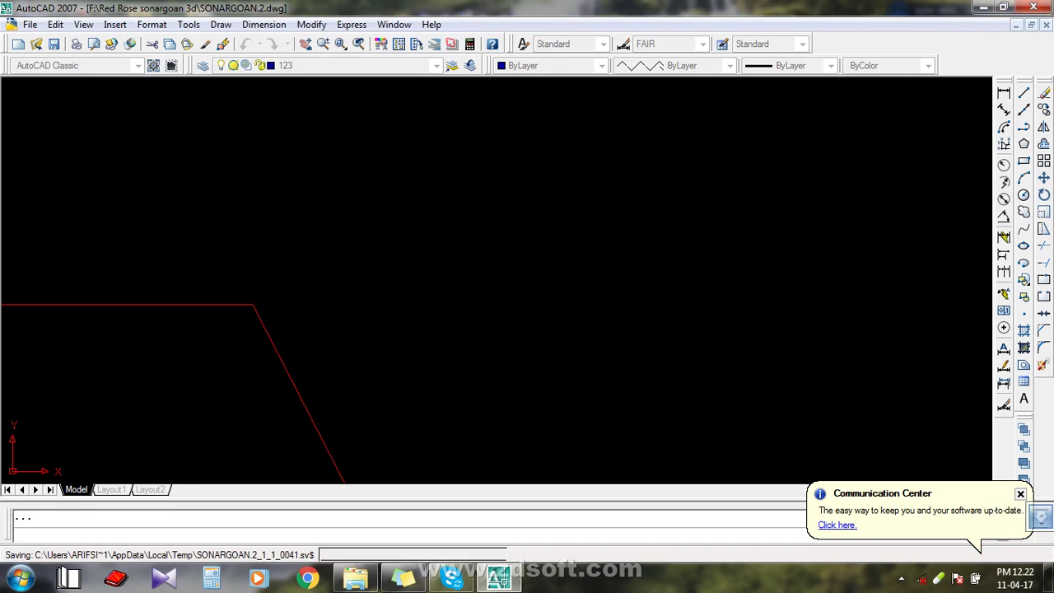
Rename the CAR layer to gari, apply the change, and confirm the layer settings.
{"action": "mouse_move", "coordinate": [254, 305]}
{"action": "middle_mouse_down"}
{"action": "mouse_move", "coordinate": [445, 293]}
{"action": "mouse_move", "coordinate": [433, 297]}
{"action": "middle_mouse_up"}
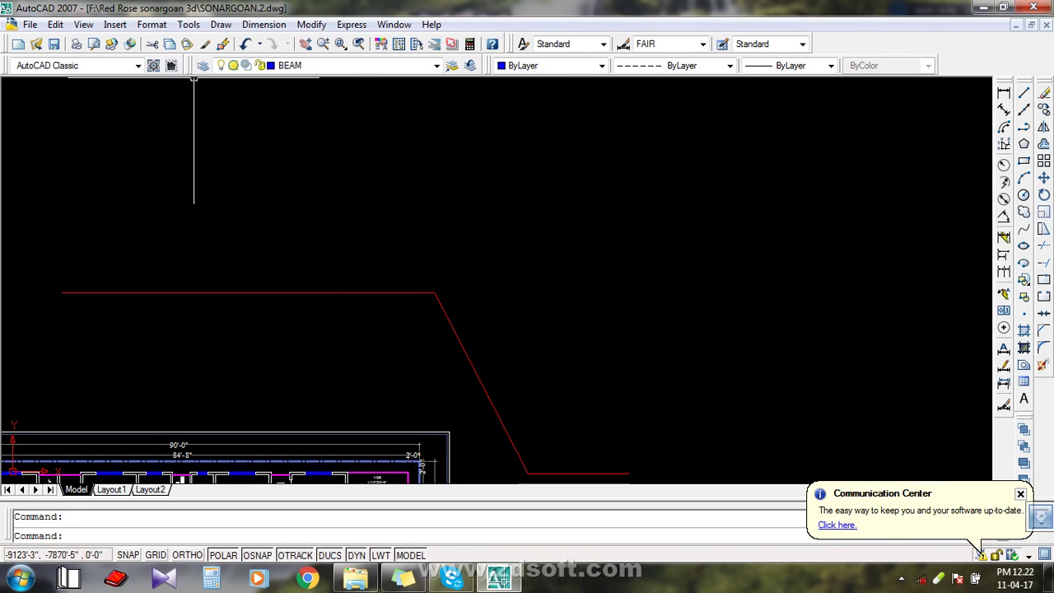
{"action": "left_click", "coordinate": [203, 66]}
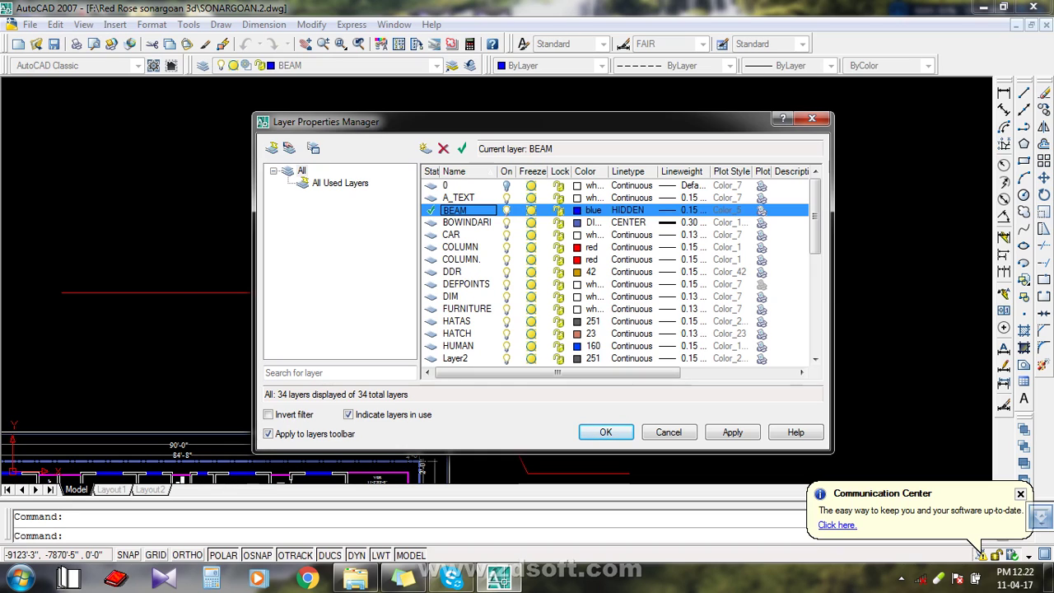
{"action": "left_click", "coordinate": [453, 235]}
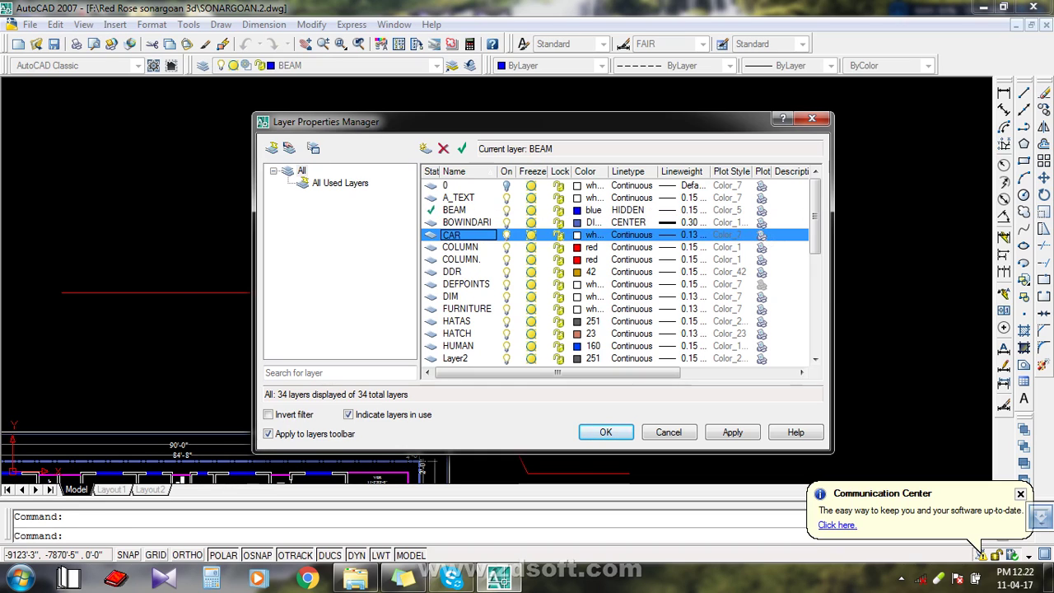
{"action": "left_click", "coordinate": [453, 234]}
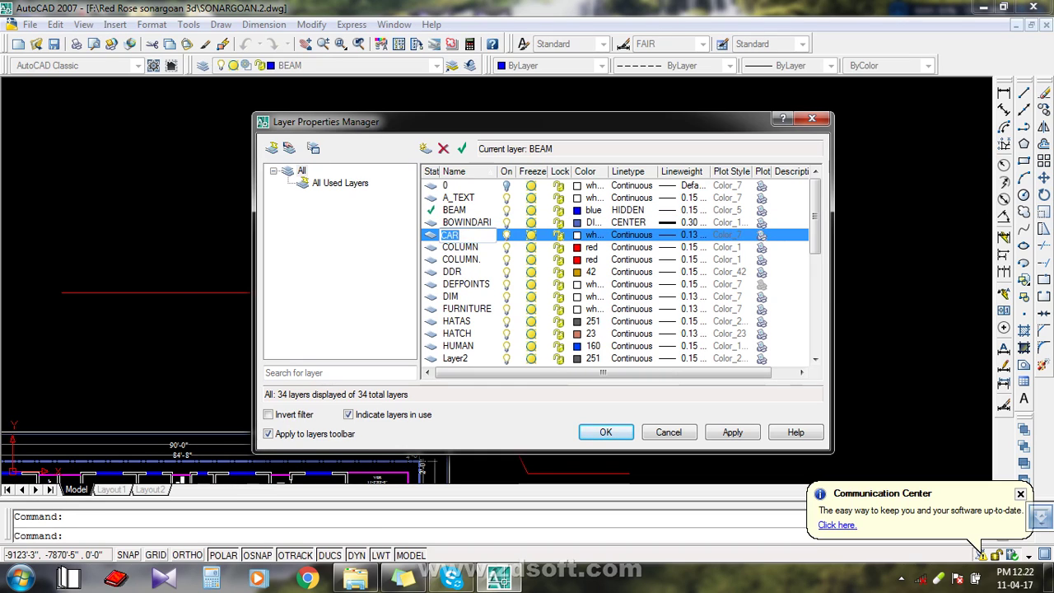
{"action": "key", "text": "BackSpace"}
{"action": "type", "text": "gari"}
{"action": "key", "text": "Return"}
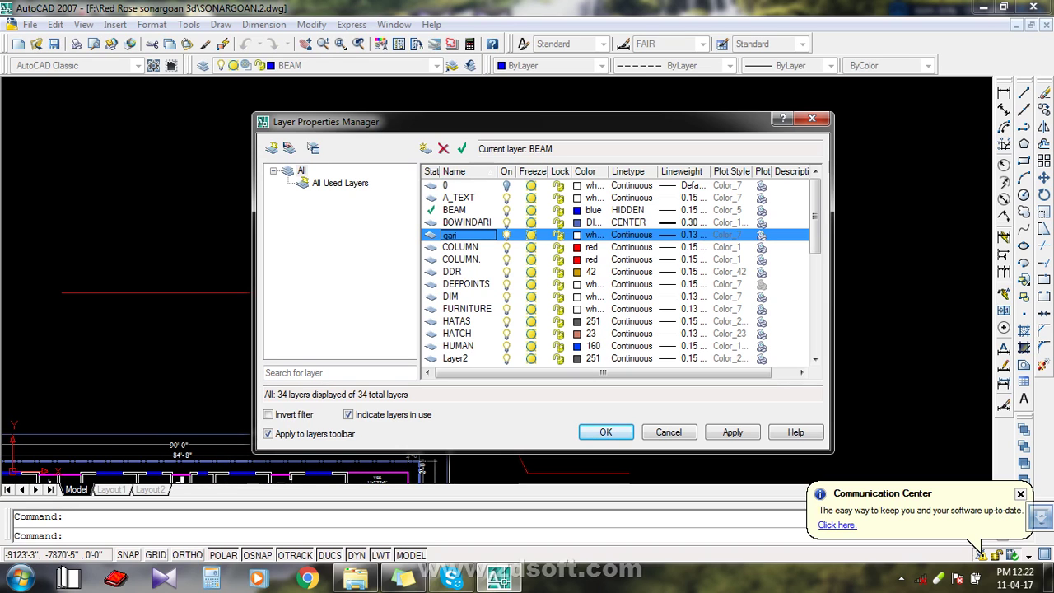
{"action": "left_click", "coordinate": [733, 433]}
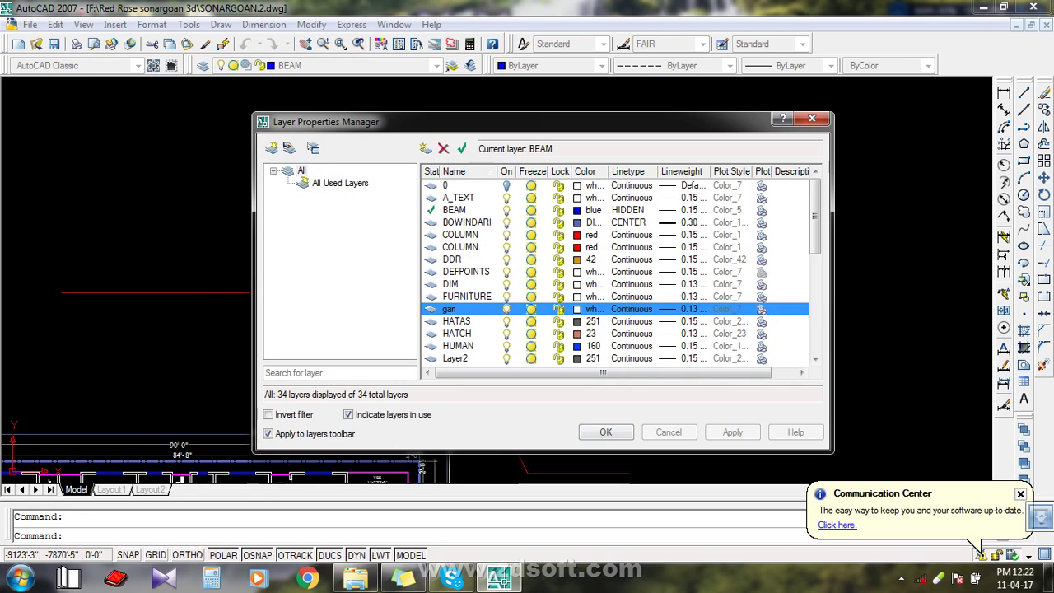
{"action": "left_click", "coordinate": [606, 433]}
Start a new drawing from the acad template.
{"action": "middle_click_drag", "start_coordinate": [606, 395], "coordinate": [520, 376]}
{"action": "scroll", "coordinate": [988, 152], "scroll_direction": "down", "scroll_amount": 2}
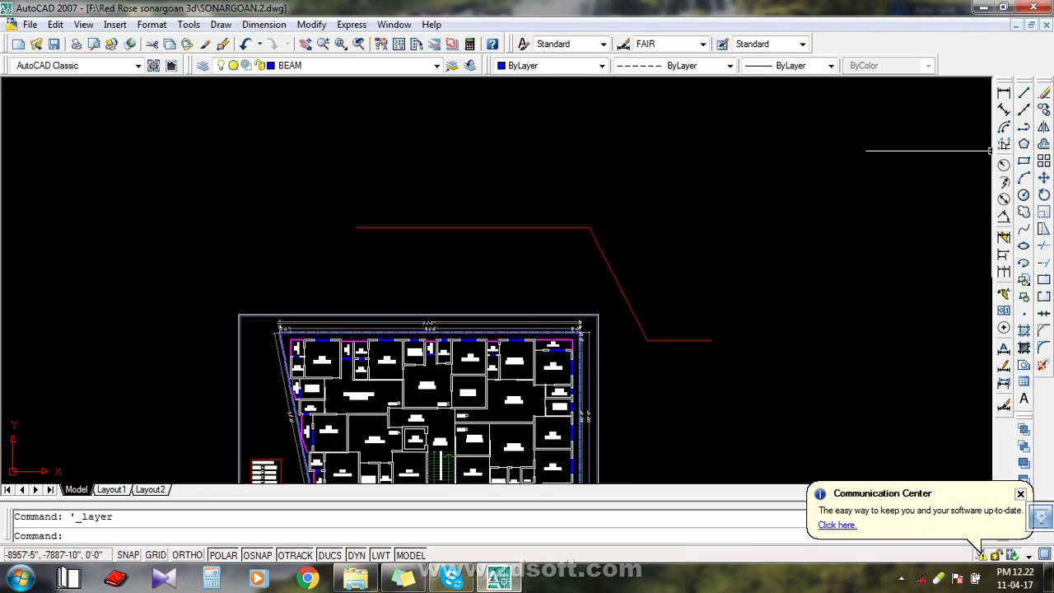
{"action": "left_click", "coordinate": [30, 24]}
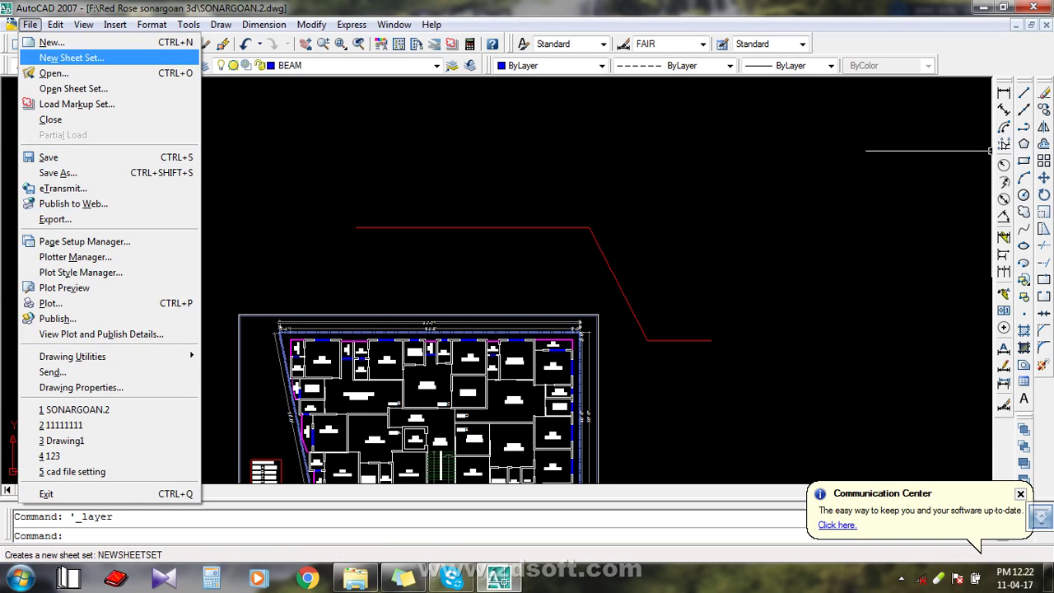
{"action": "left_click", "coordinate": [52, 42]}
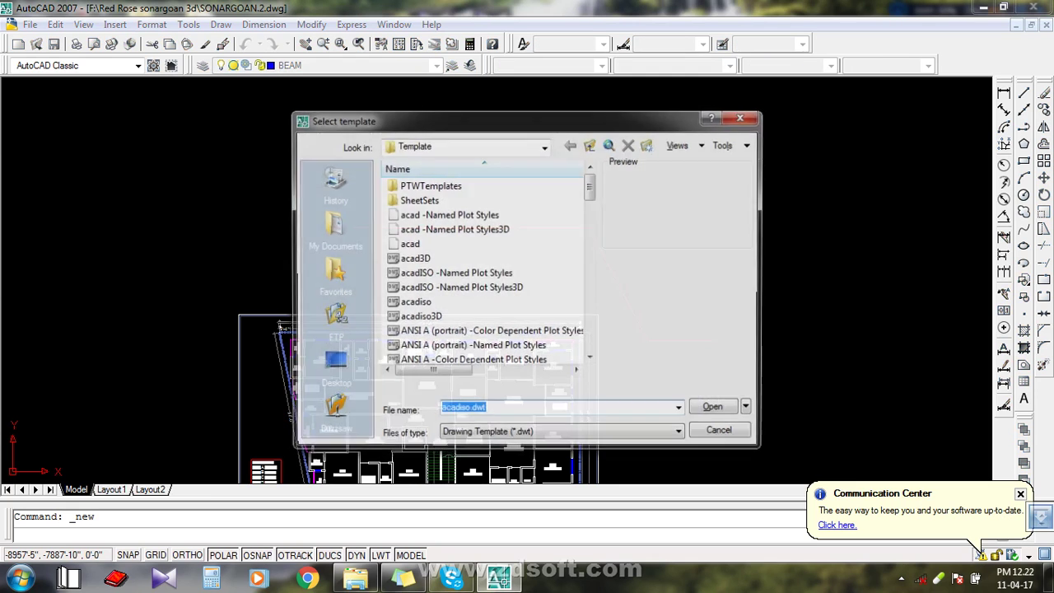
{"action": "left_click", "coordinate": [449, 215]}
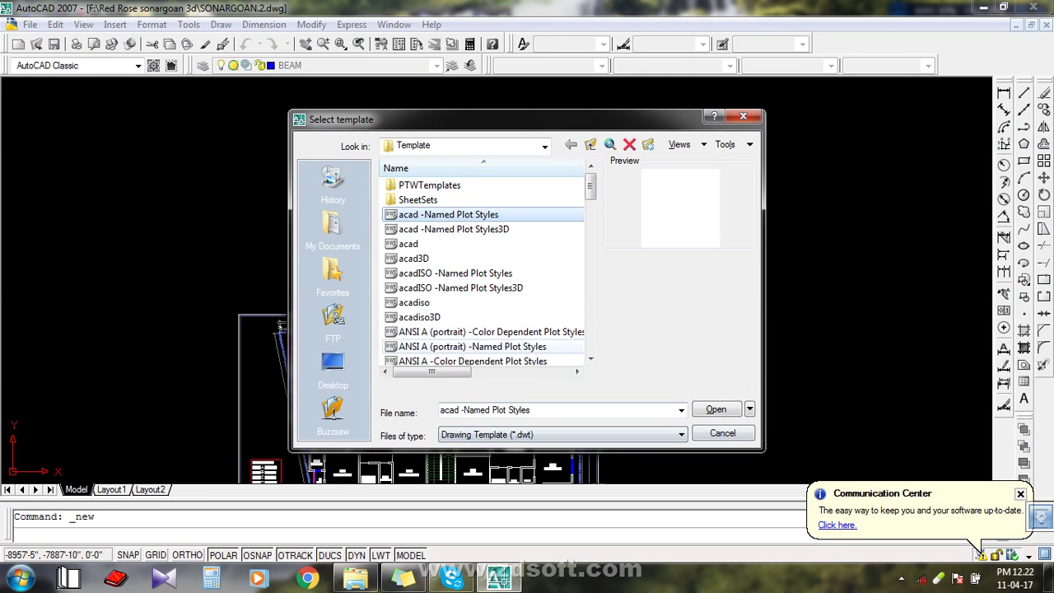
{"action": "left_click", "coordinate": [409, 244]}
{"action": "left_click", "coordinate": [716, 409]}
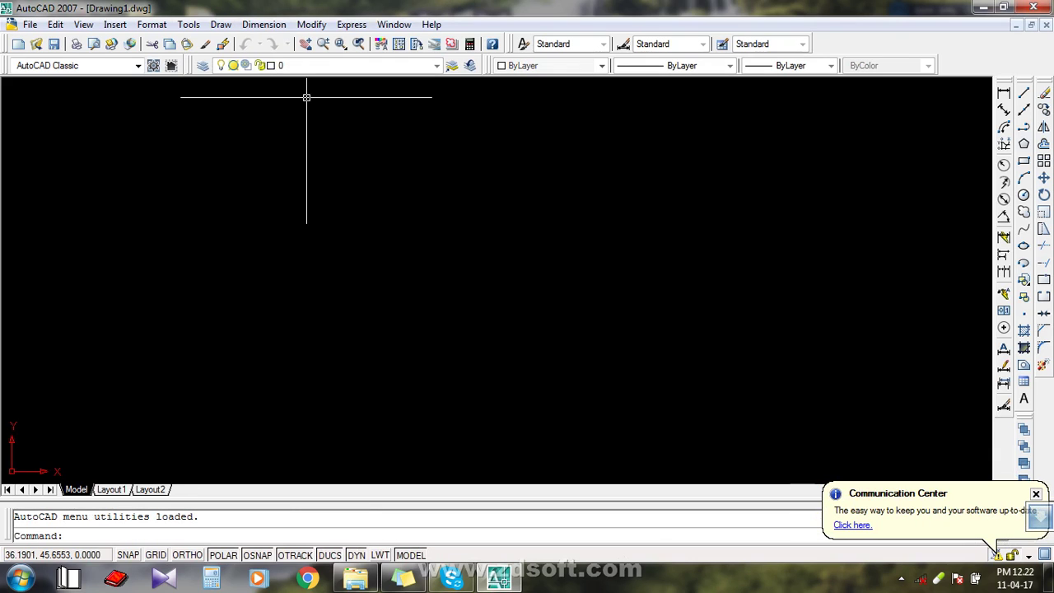
Check the new drawing's layer list and create a new layer named wall.
{"action": "left_click", "coordinate": [306, 65]}
{"action": "left_click", "coordinate": [307, 80]}
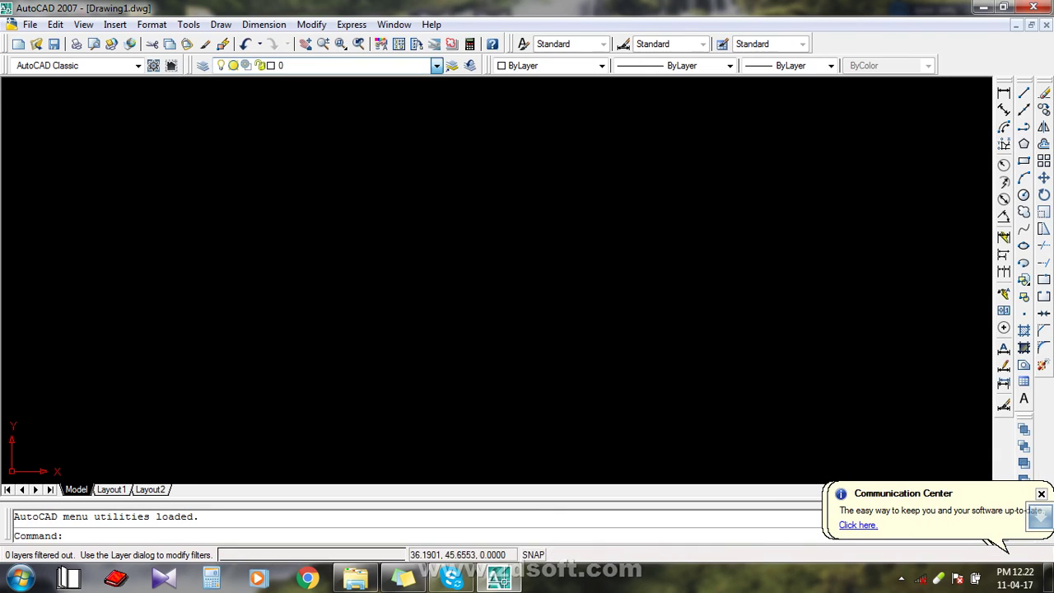
{"action": "left_click", "coordinate": [204, 66]}
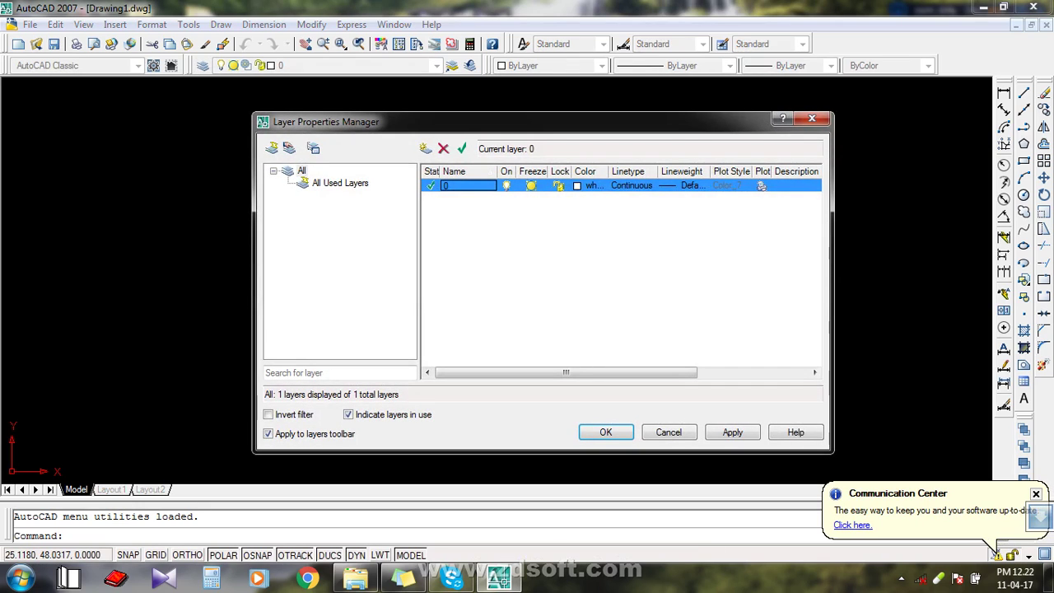
{"action": "key", "text": "alt+n"}
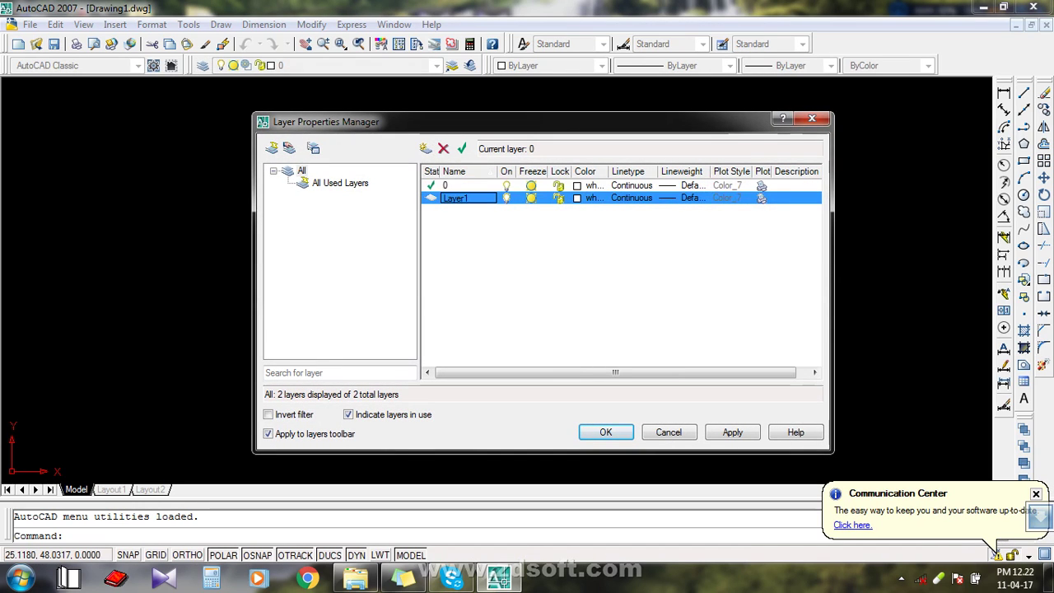
{"action": "type", "text": "wall"}
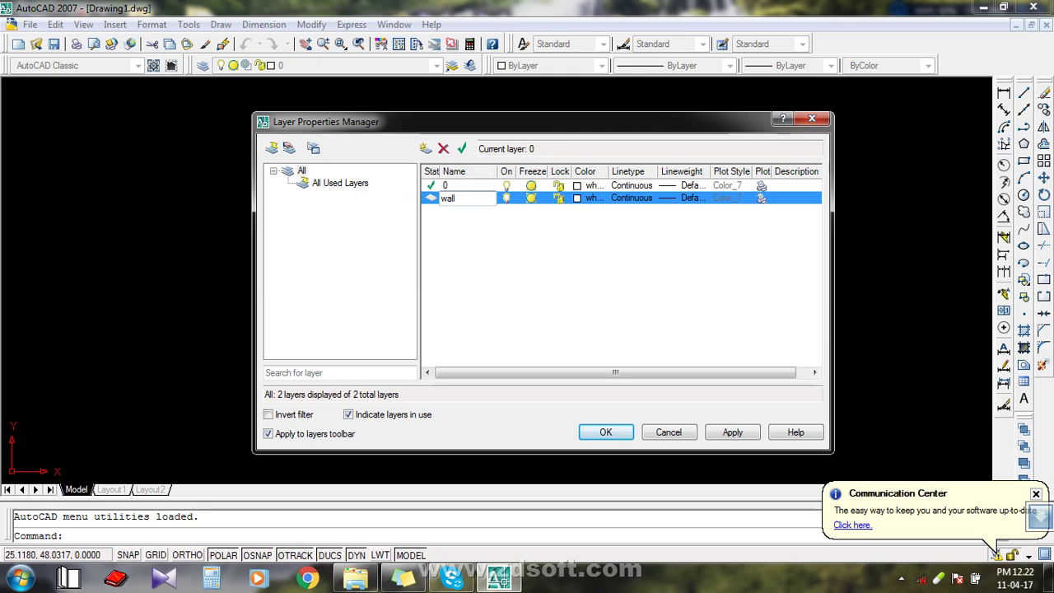
{"action": "key", "text": "Return"}
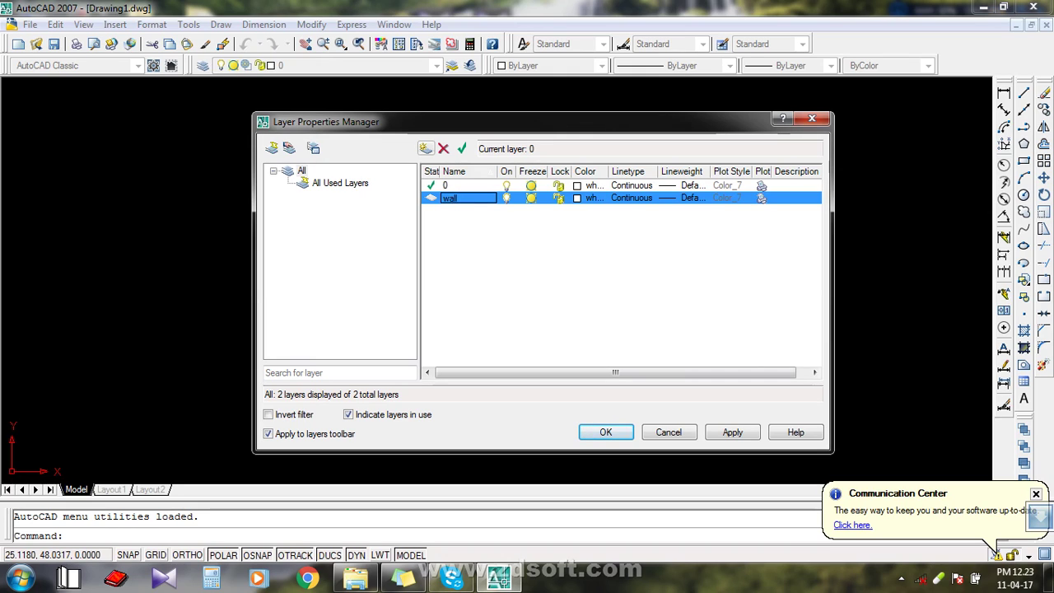
Create two more layers named window and door, then apply and confirm the layer settings.
{"action": "left_click", "coordinate": [426, 149]}
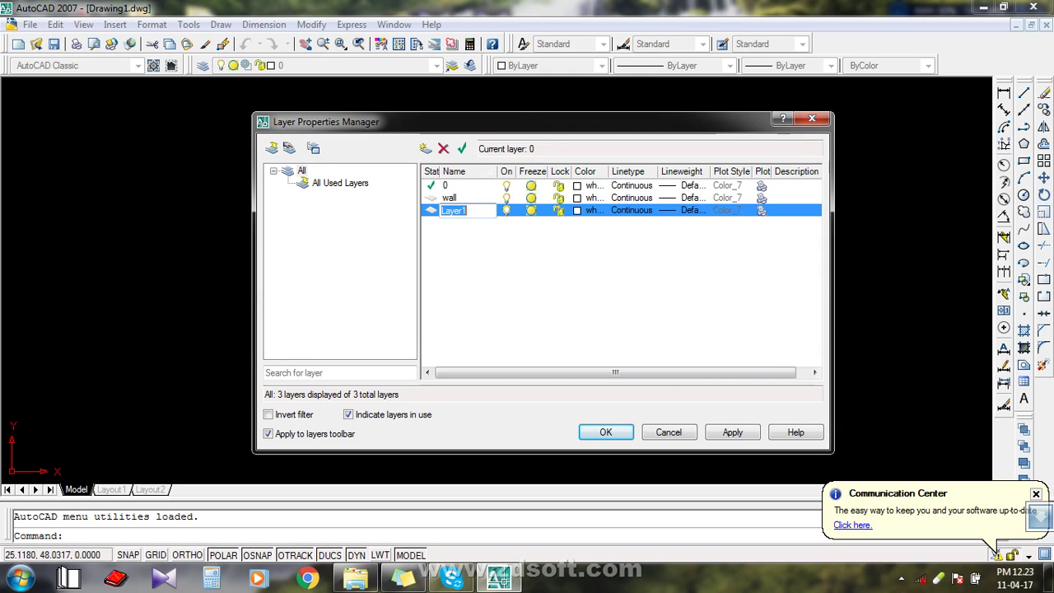
{"action": "type", "text": "window"}
{"action": "key", "text": "Return"}
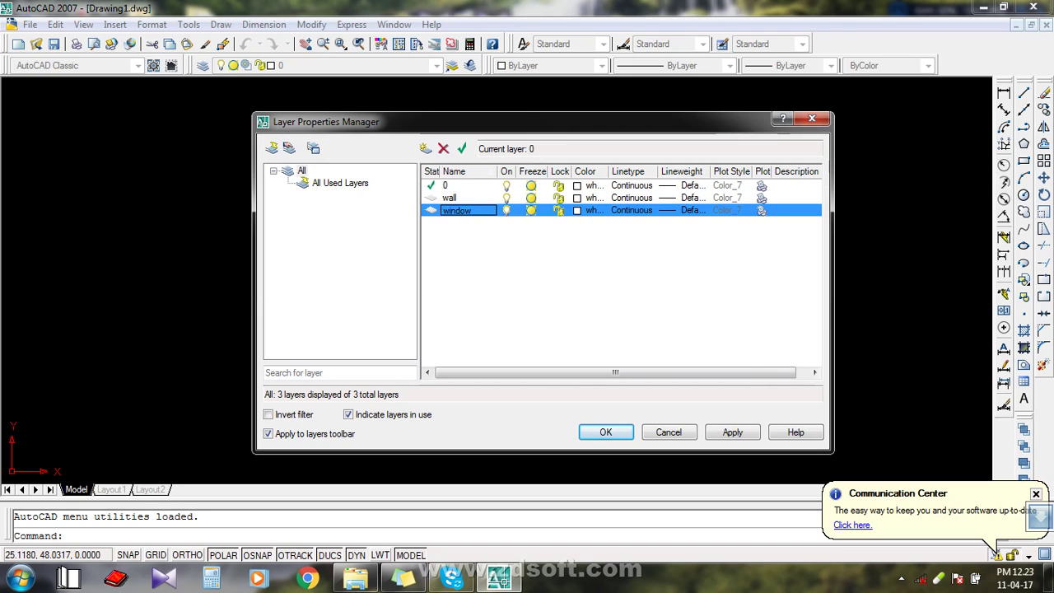
{"action": "left_click", "coordinate": [425, 148]}
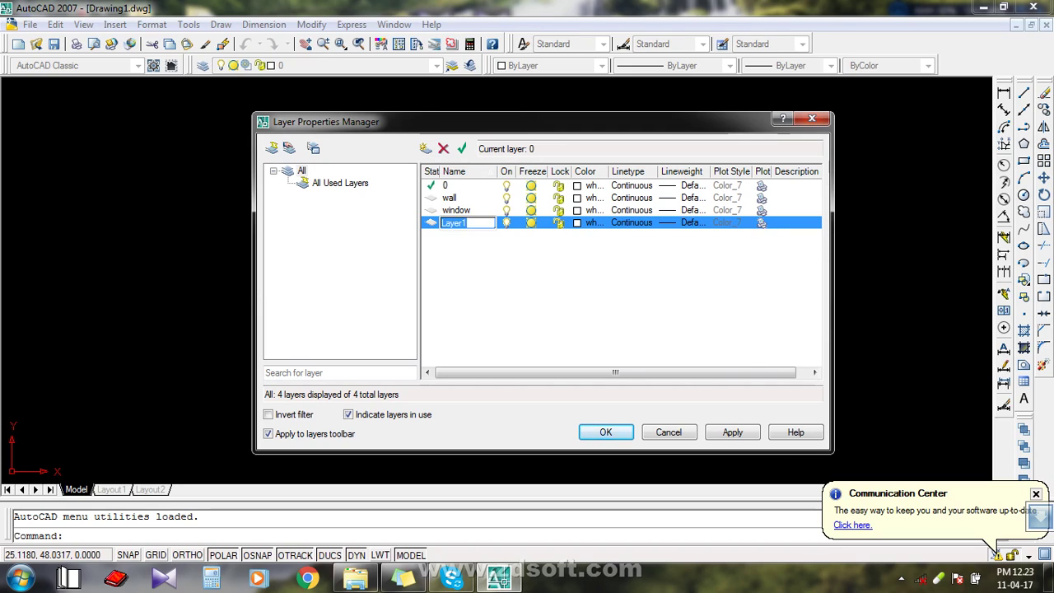
{"action": "type", "text": "door"}
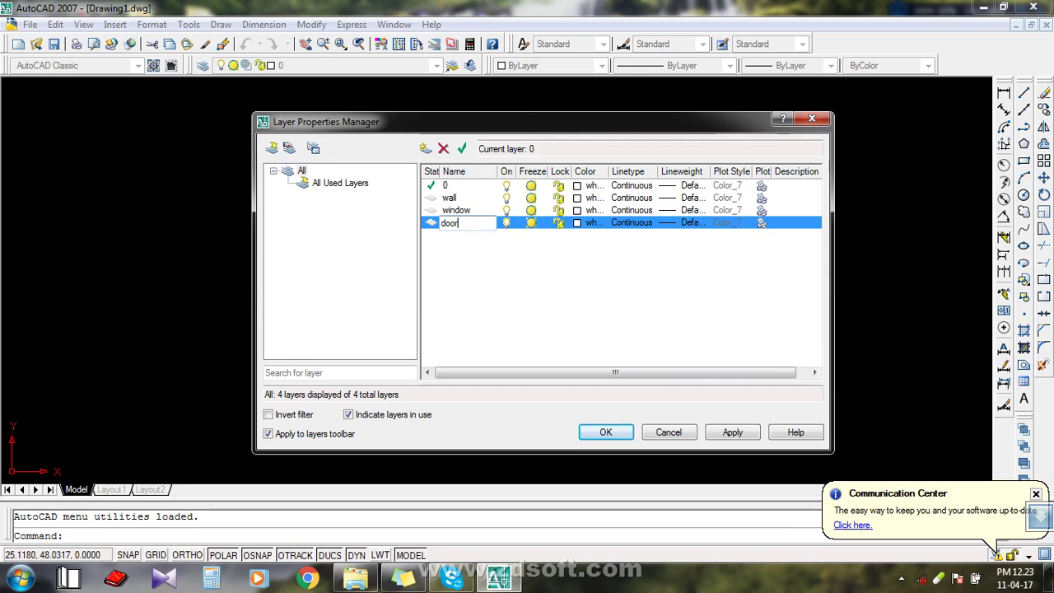
{"action": "key", "text": "Return"}
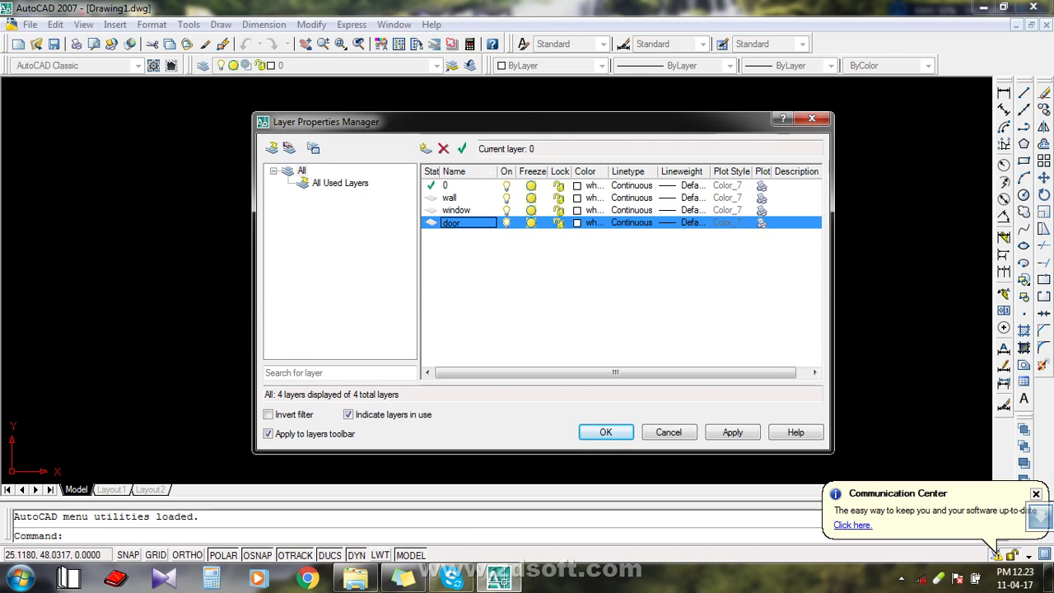
{"action": "left_click", "coordinate": [733, 432]}
{"action": "left_click", "coordinate": [607, 432]}
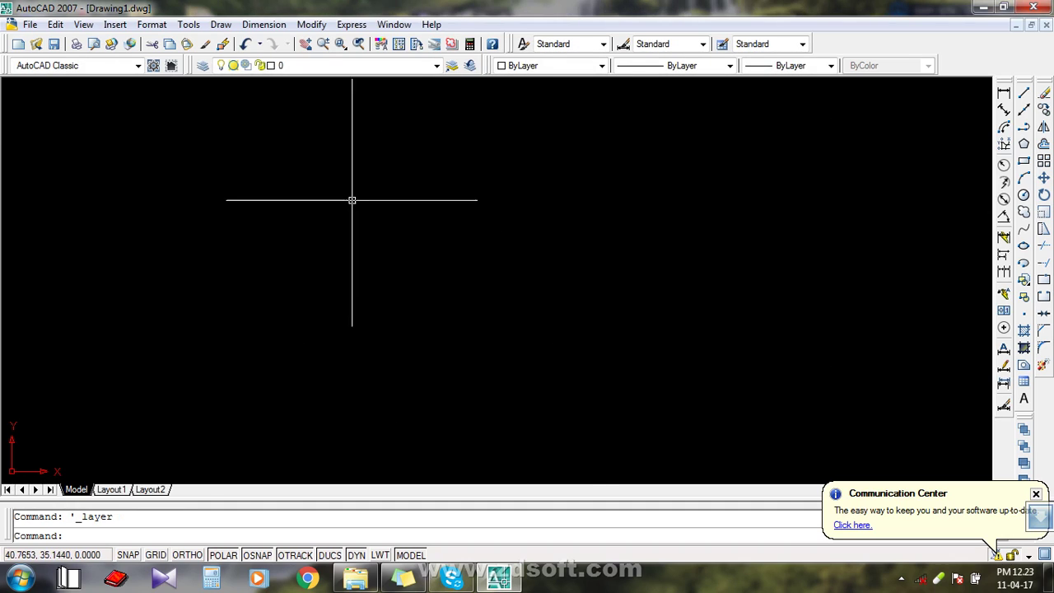
Make the door layer current and draw an open zigzag of four connected line segments on it.
{"action": "left_click", "coordinate": [289, 65]}
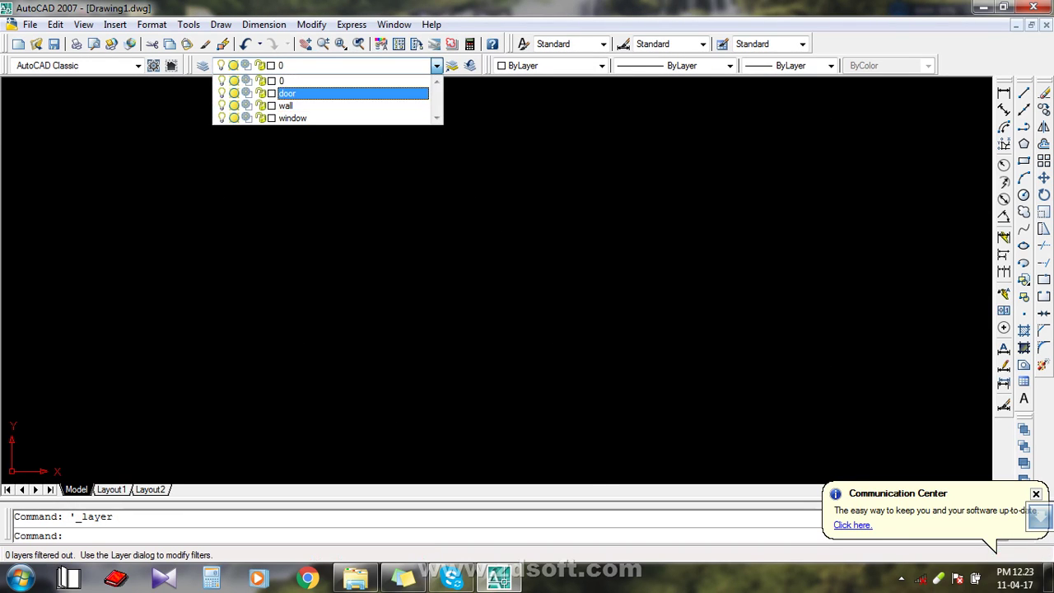
{"action": "left_click", "coordinate": [286, 94]}
{"action": "left_click", "coordinate": [1024, 93]}
{"action": "left_click", "coordinate": [375, 217]}
{"action": "left_click", "coordinate": [691, 206]}
{"action": "left_click", "coordinate": [626, 368]}
{"action": "left_click", "coordinate": [410, 338]}
{"action": "left_click", "coordinate": [744, 264]}
{"action": "key", "text": "Return"}
Make the window layer current and draw a large circle centred just below the start of the zigzag line.
{"action": "left_click", "coordinate": [362, 65]}
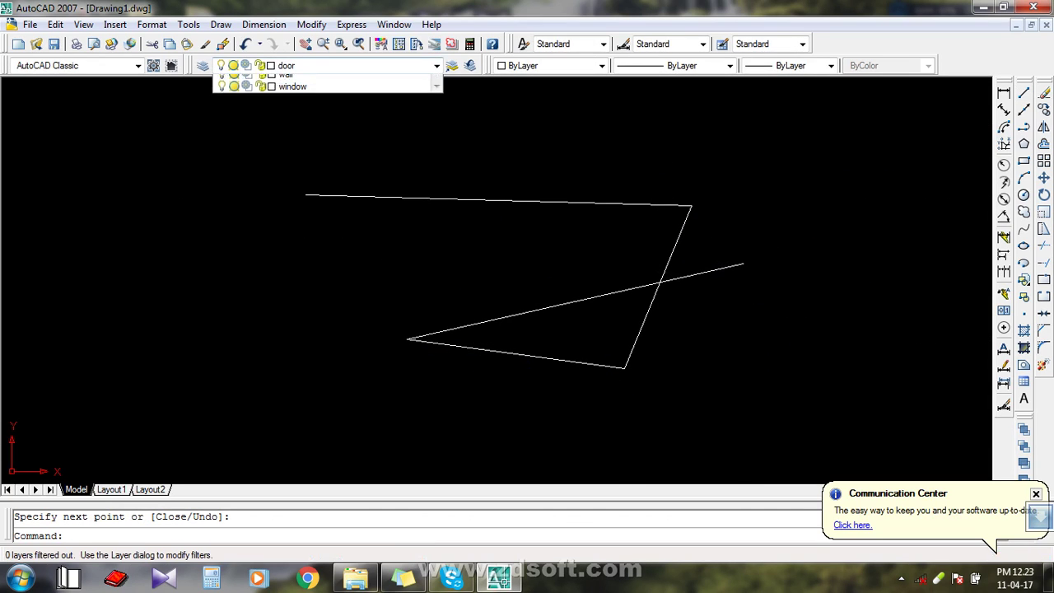
{"action": "left_click", "coordinate": [293, 118]}
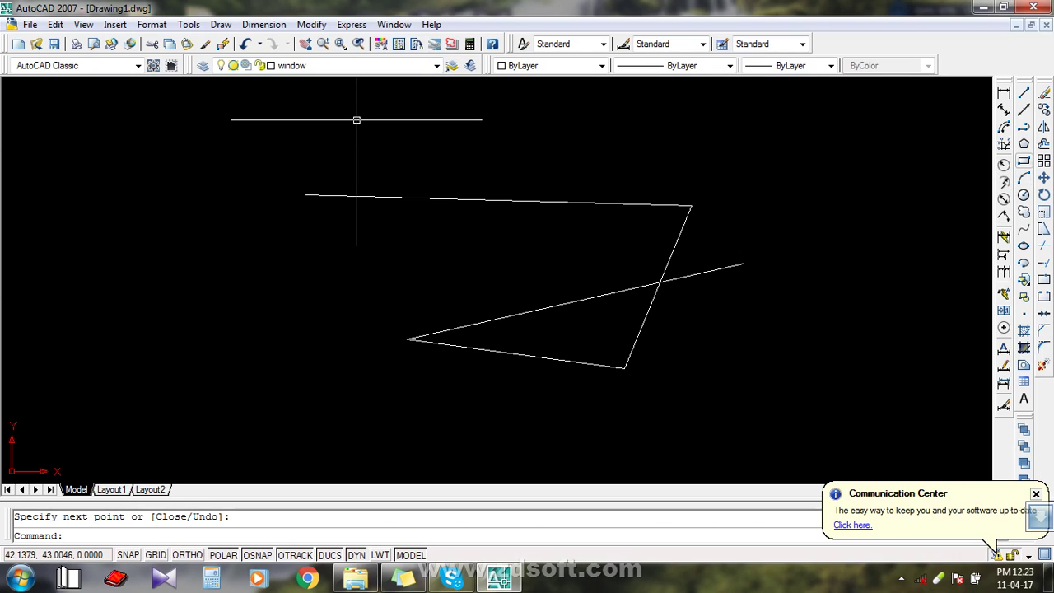
{"action": "left_click", "coordinate": [1024, 194]}
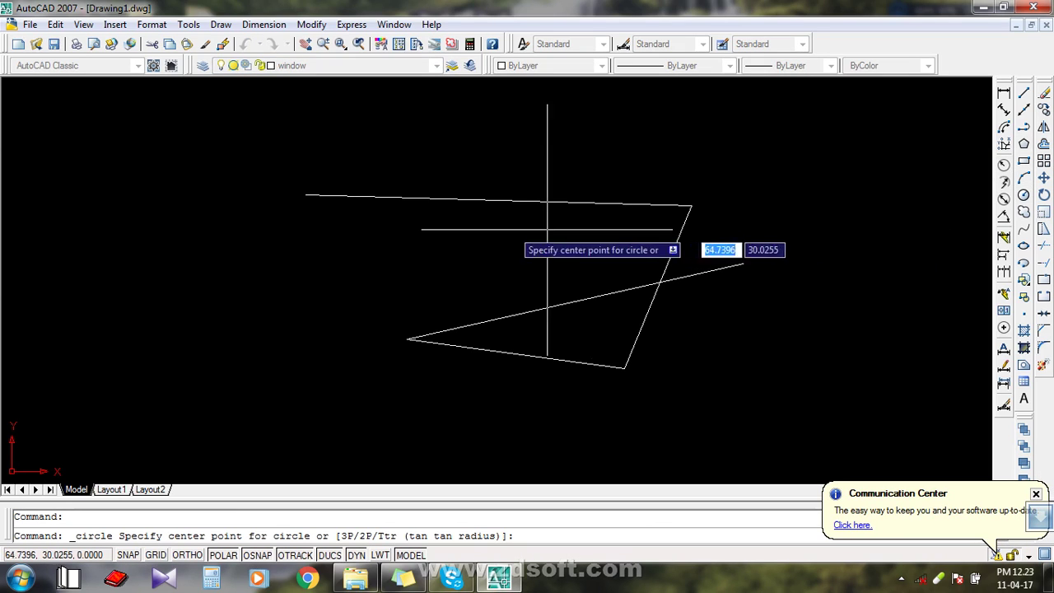
{"action": "left_click", "coordinate": [304, 235]}
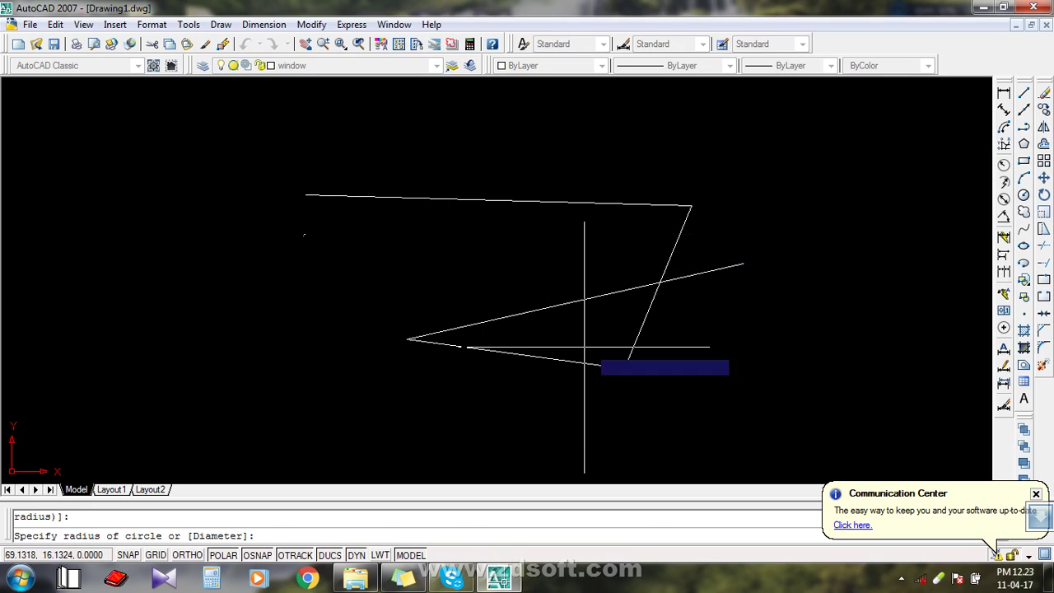
{"action": "left_click", "coordinate": [466, 266]}
{"action": "middle_click_drag", "start_coordinate": [547, 313], "coordinate": [521, 343]}
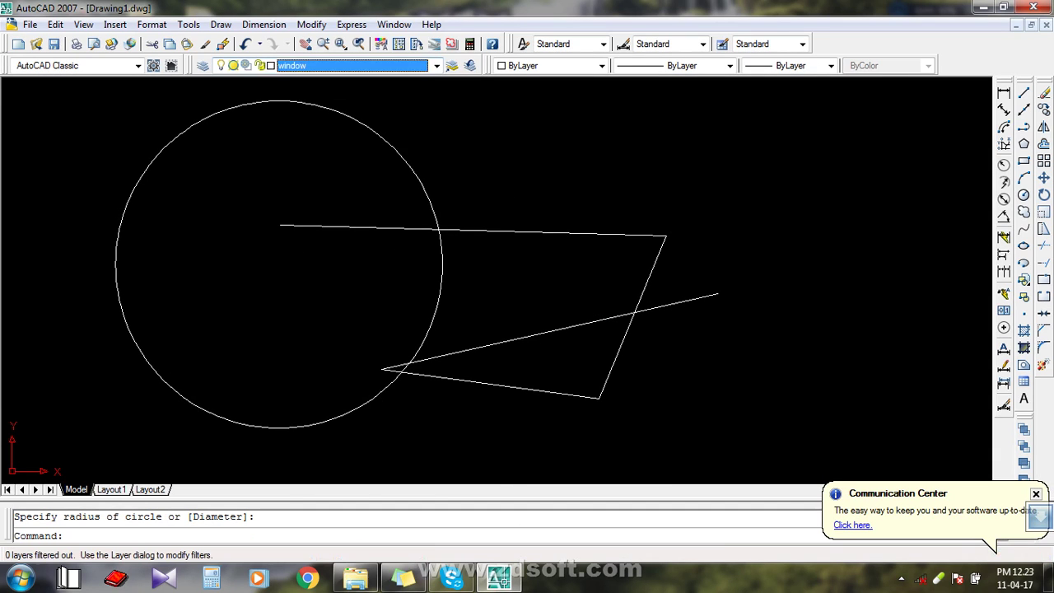
Make the wall layer current and draw a rectangle overlapping the circle and the zigzag lines.
{"action": "left_click", "coordinate": [346, 65]}
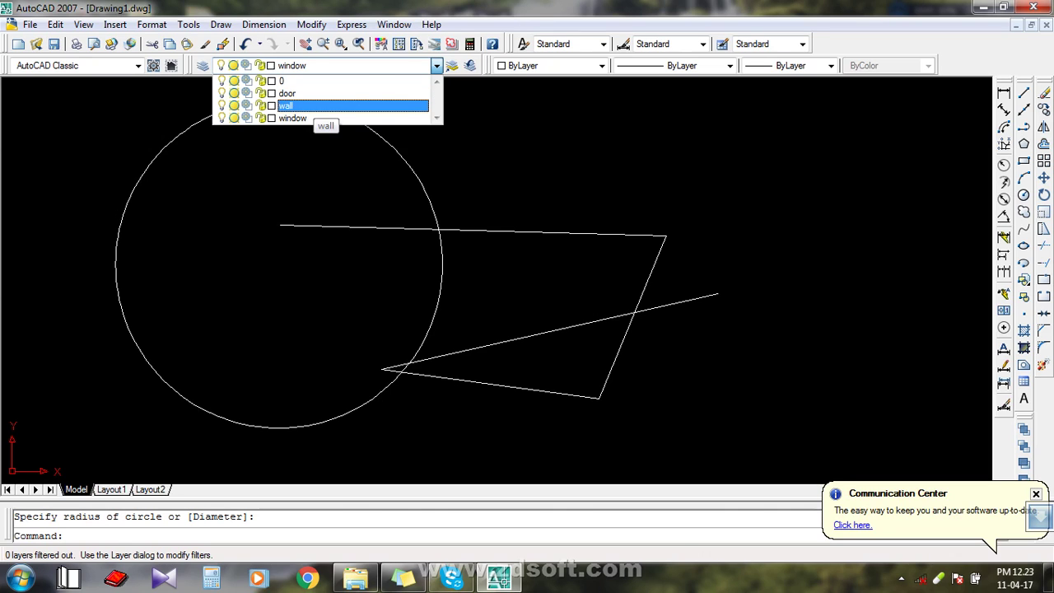
{"action": "left_click", "coordinate": [300, 106]}
{"action": "left_click", "coordinate": [1024, 160]}
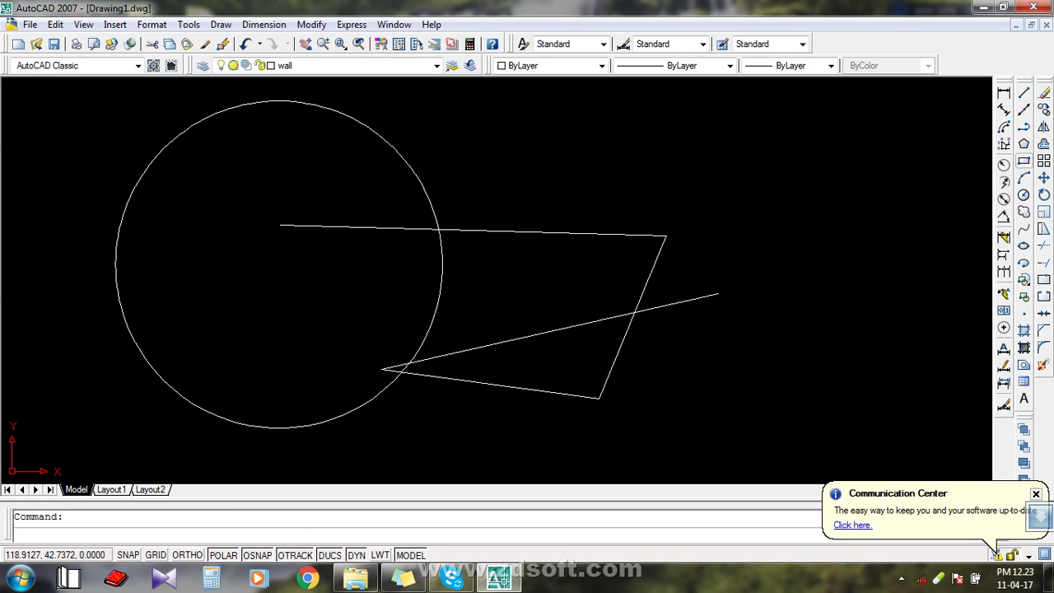
{"action": "left_click", "coordinate": [310, 159]}
{"action": "left_click", "coordinate": [560, 296]}
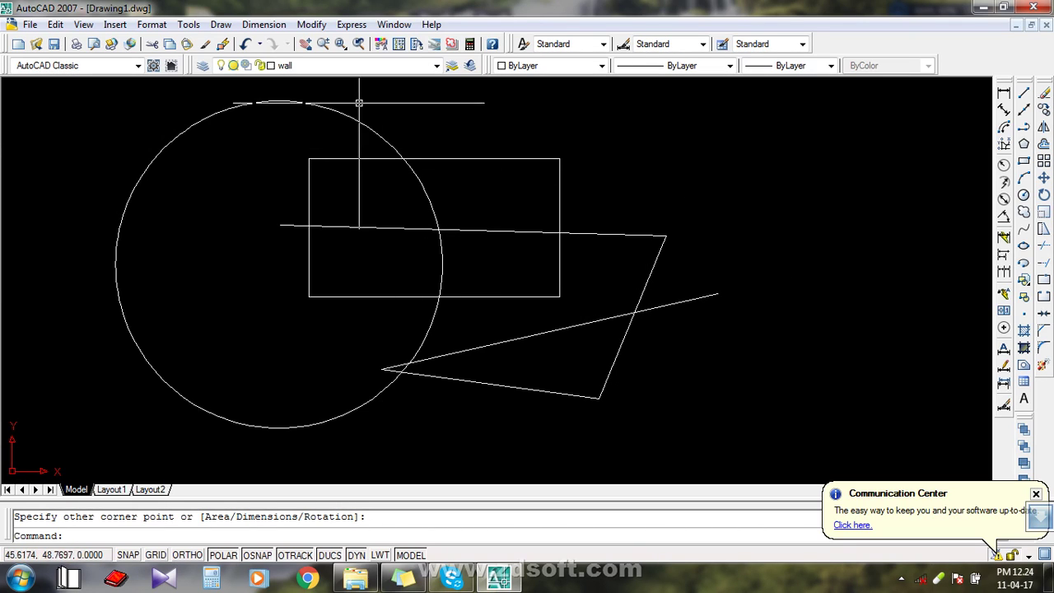
Turn off the door layer and the window layer.
{"action": "left_click", "coordinate": [361, 65]}
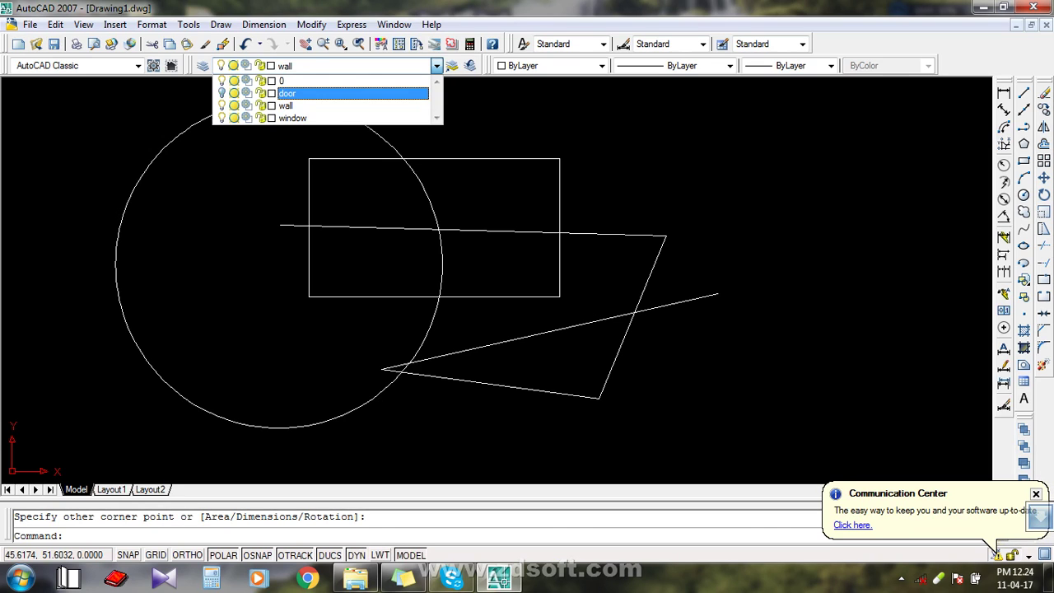
{"action": "left_click", "coordinate": [286, 105]}
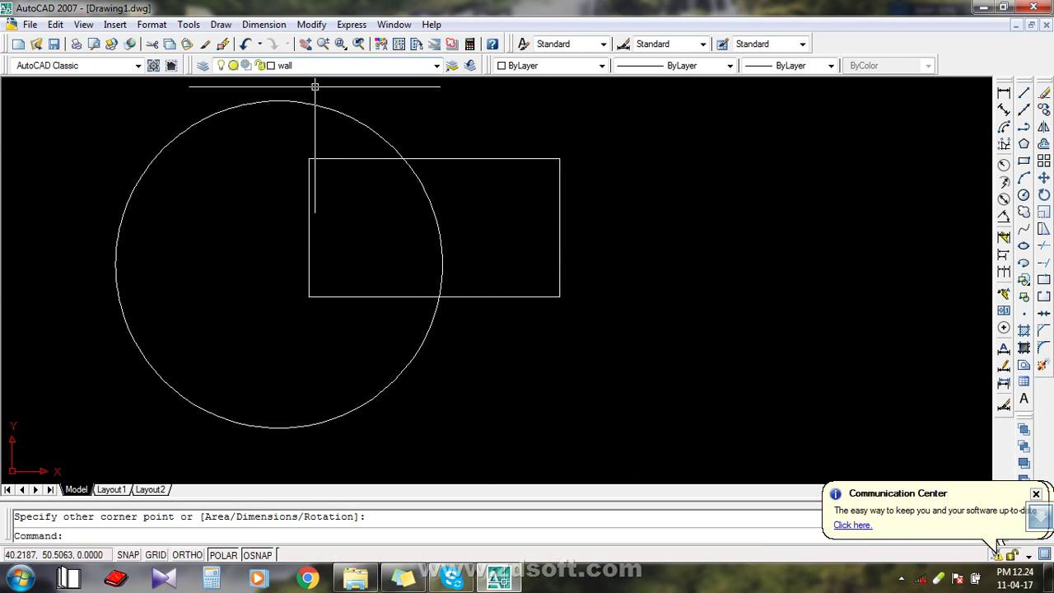
{"action": "left_click", "coordinate": [354, 66]}
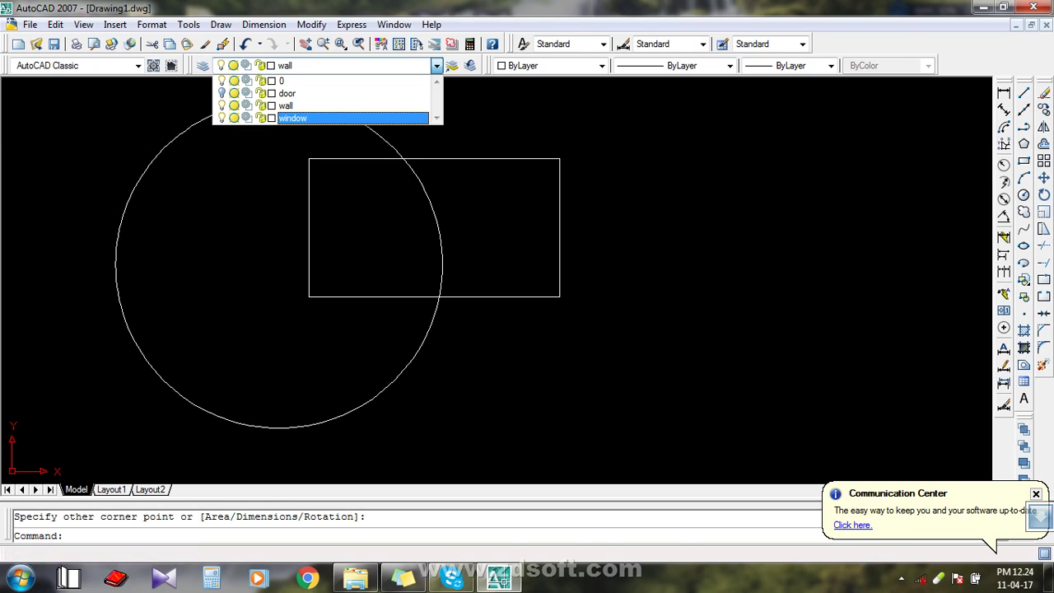
{"action": "left_click", "coordinate": [531, 195]}
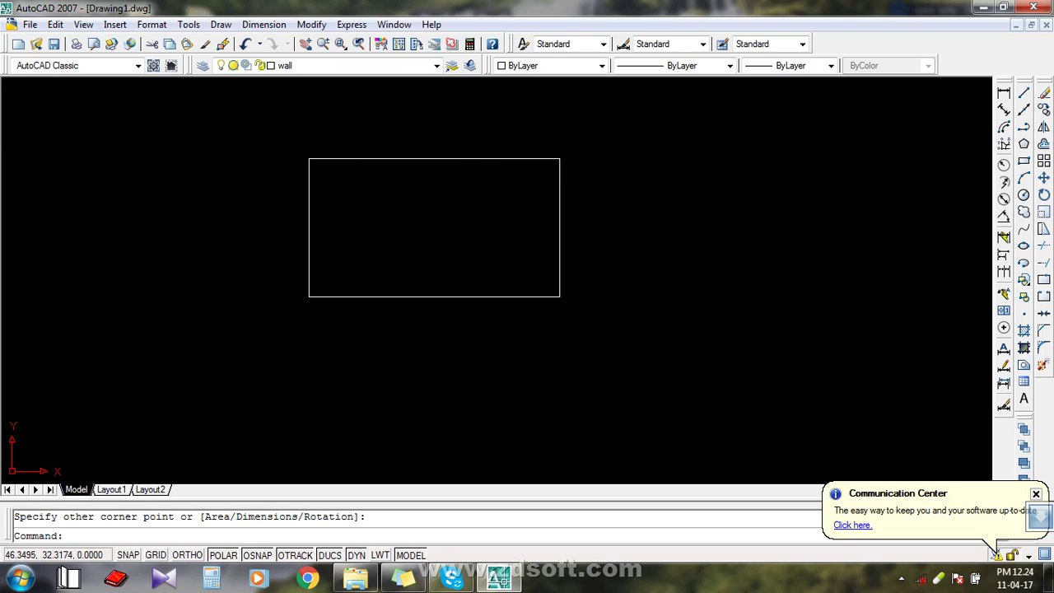
Turn off the current wall layer and dismiss the current-layer warning.
{"action": "left_click", "coordinate": [354, 65]}
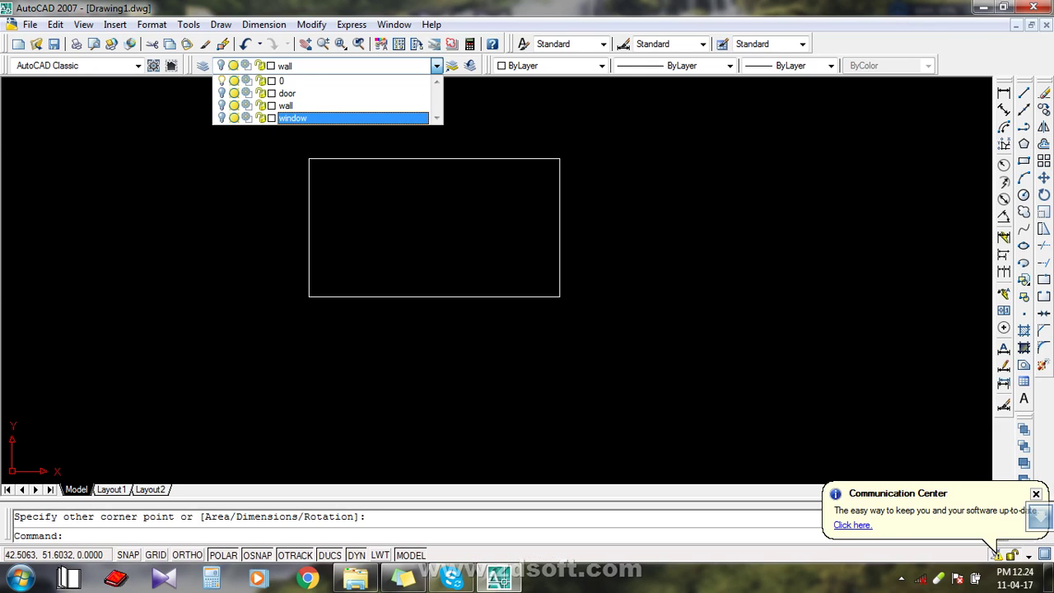
{"action": "left_click", "coordinate": [376, 206]}
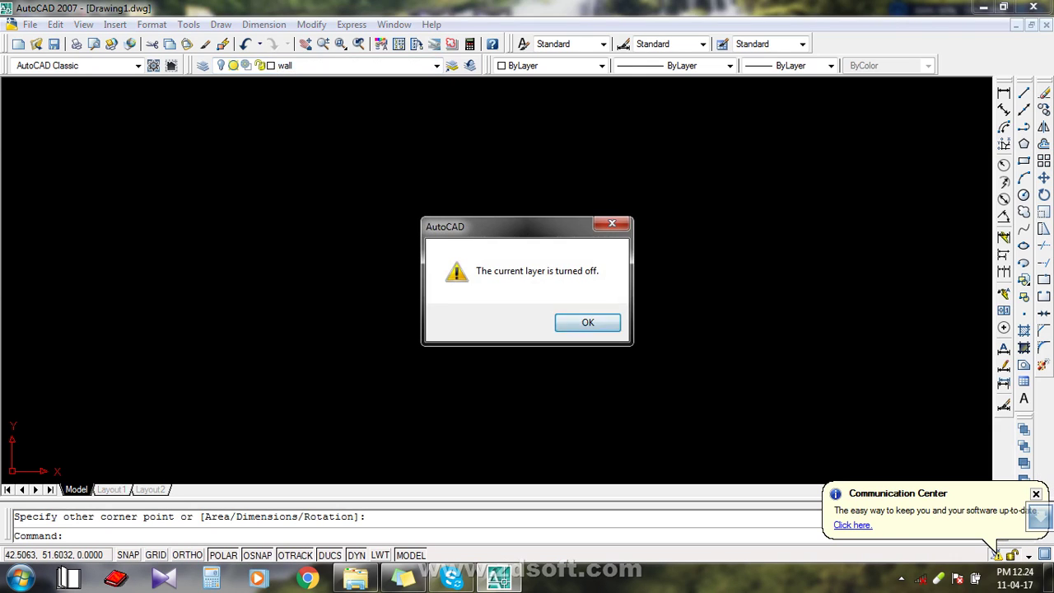
{"action": "left_click", "coordinate": [579, 327]}
{"action": "left_click", "coordinate": [579, 326]}
{"action": "left_click", "coordinate": [442, 207]}
Turn the door, wall and window layers back on.
{"action": "left_click", "coordinate": [395, 66]}
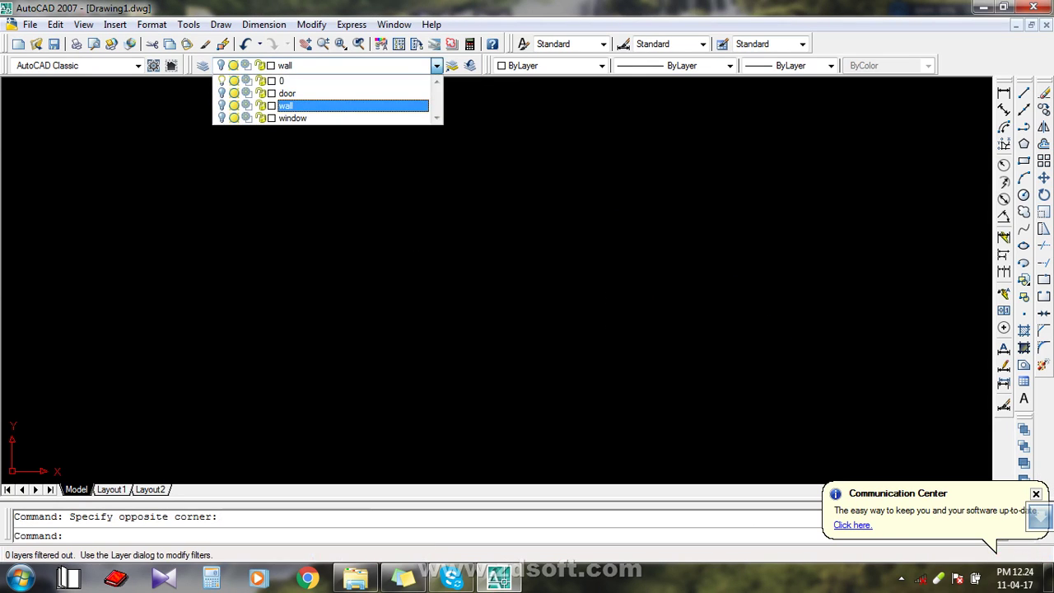
{"action": "left_click", "coordinate": [222, 93]}
{"action": "left_click", "coordinate": [233, 93]}
{"action": "left_click", "coordinate": [221, 106]}
{"action": "left_click", "coordinate": [222, 118]}
{"action": "left_click", "coordinate": [234, 94]}
{"action": "left_click", "coordinate": [388, 198]}
{"action": "middle_click_drag", "start_coordinate": [617, 266], "coordinate": [505, 268]}
{"action": "scroll", "coordinate": [492, 249], "scroll_direction": "down", "scroll_amount": 8}
{"action": "middle_click_drag", "start_coordinate": [573, 274], "coordinate": [618, 341]}
{"action": "scroll", "coordinate": [939, 219], "scroll_direction": "up", "scroll_amount": 3}
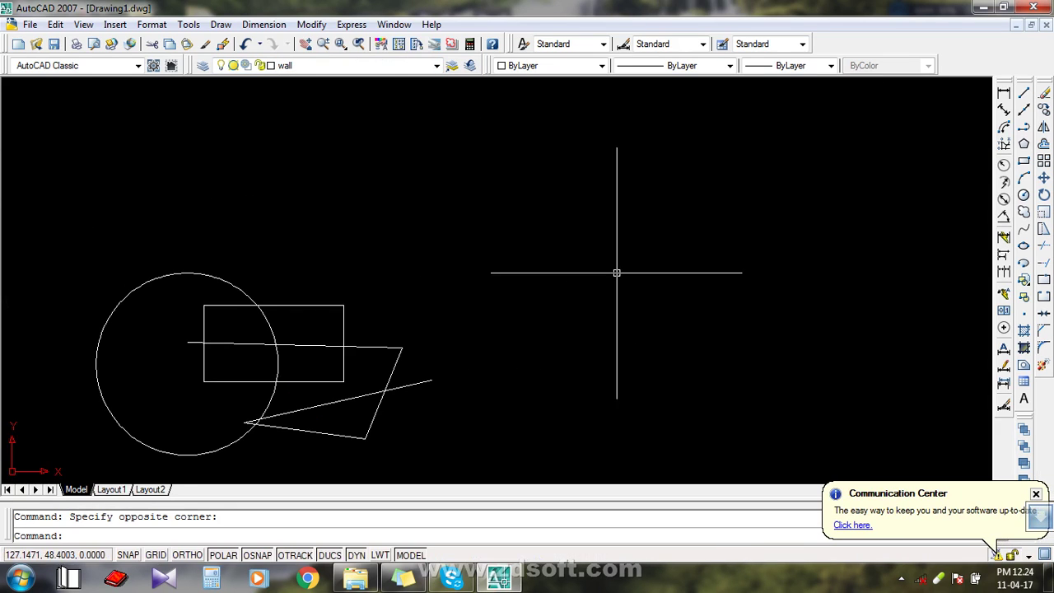
{"action": "middle_click_drag", "start_coordinate": [629, 265], "coordinate": [707, 265]}
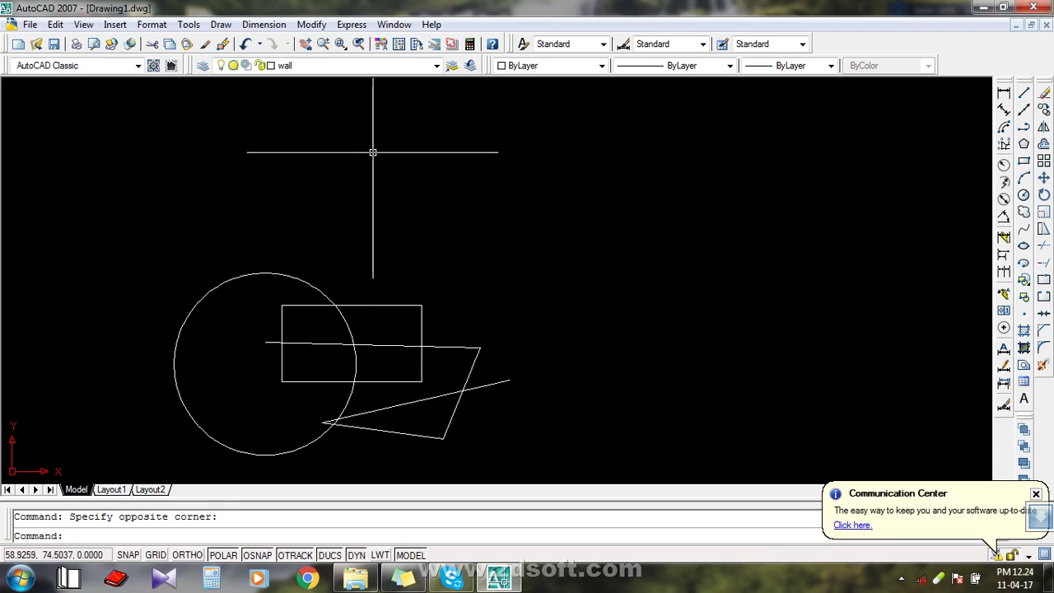
{"action": "left_click", "coordinate": [370, 65]}
{"action": "left_click", "coordinate": [329, 101]}
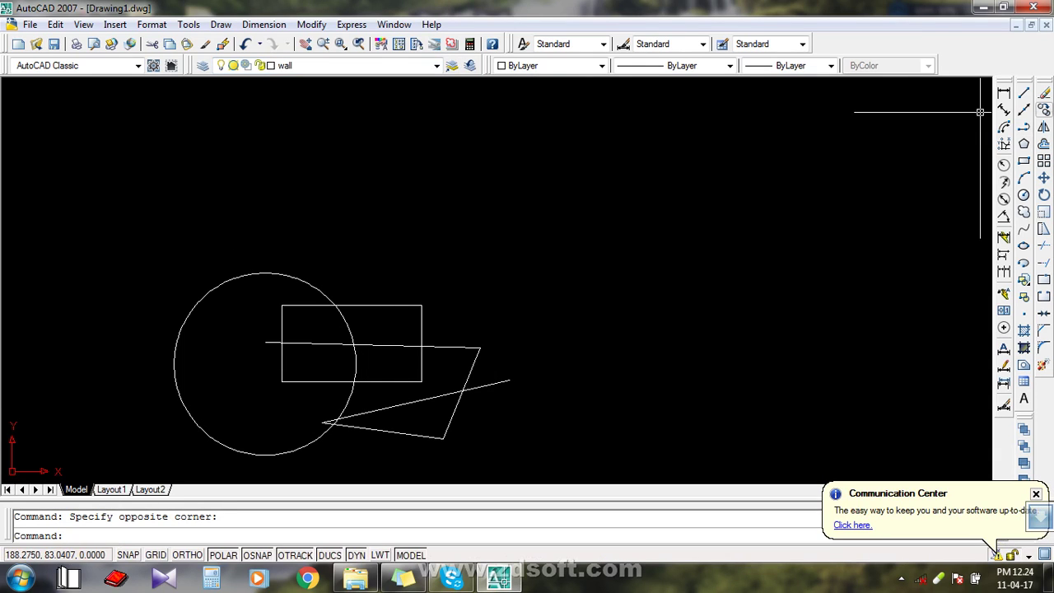
Close the new drawing without saving it and return to the SONARGOAN.2 floor plan.
{"action": "key", "text": "Escape"}
{"action": "key", "text": "ctrl+F4"}
{"action": "key", "text": "n"}
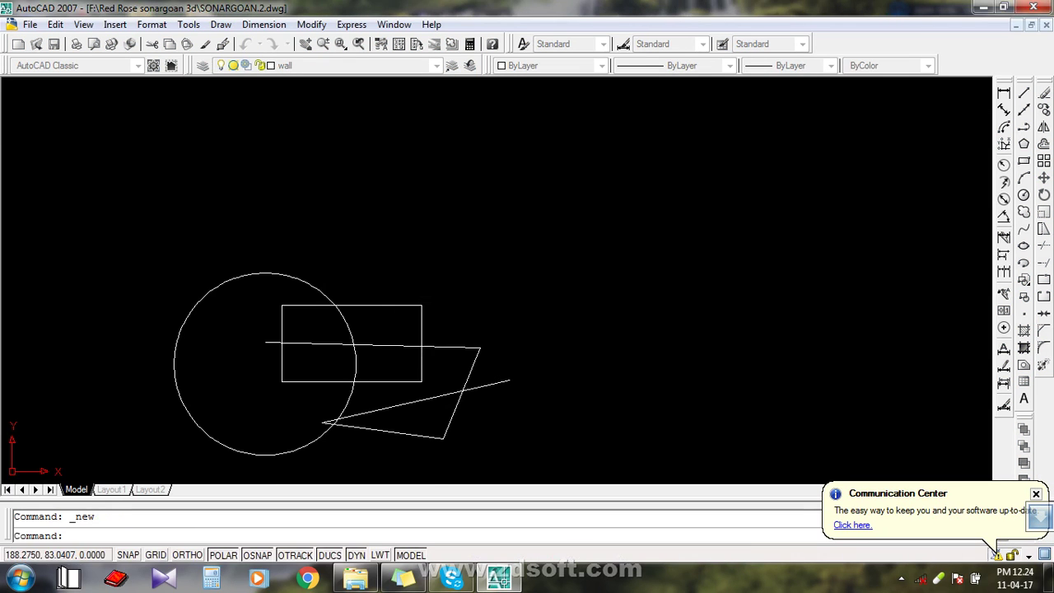